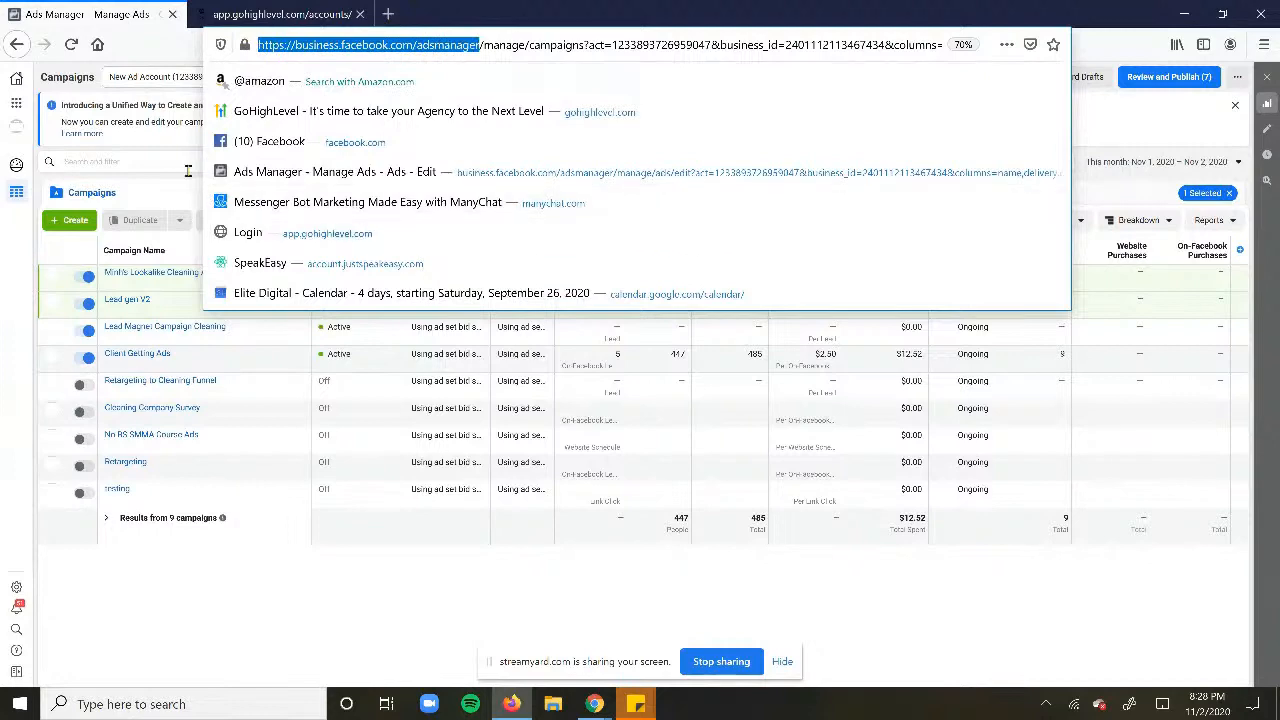
- Close the campaign search suggestions and start a new campaign with + Create
{"action": "left_click", "coordinate": [150, 160]}
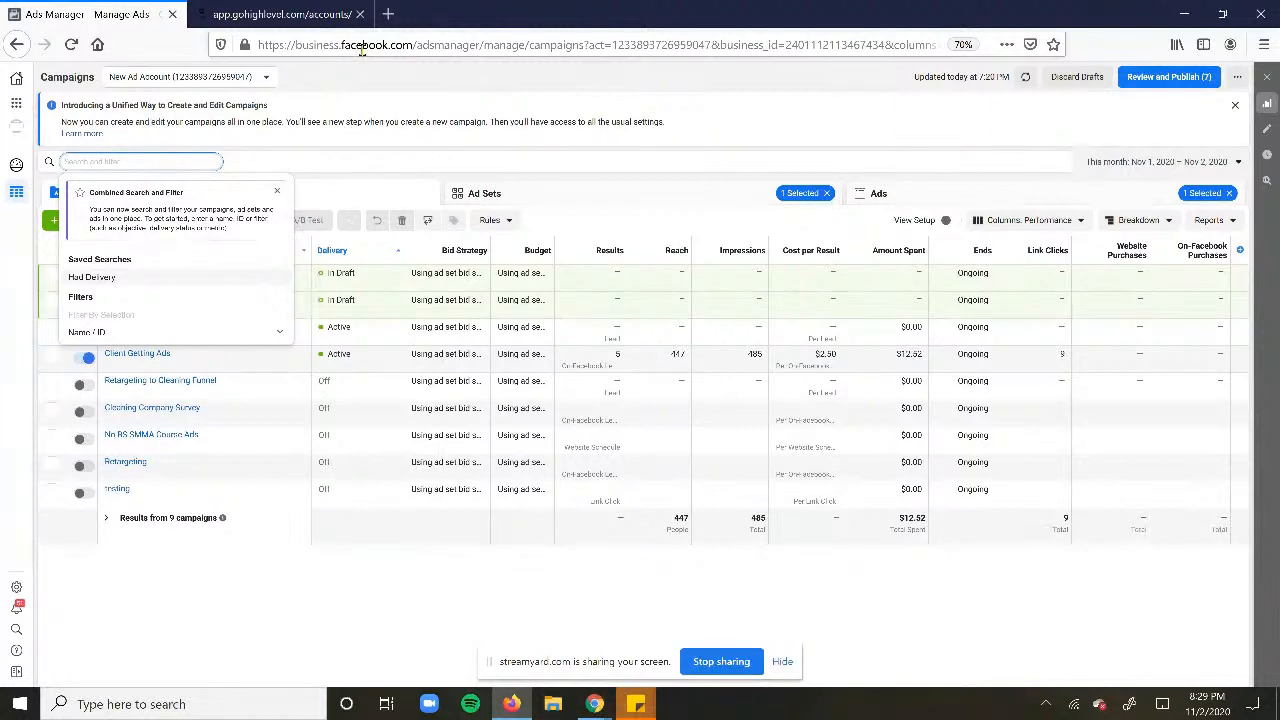
{"action": "left_click", "coordinate": [311, 141]}
{"action": "left_click", "coordinate": [74, 223]}
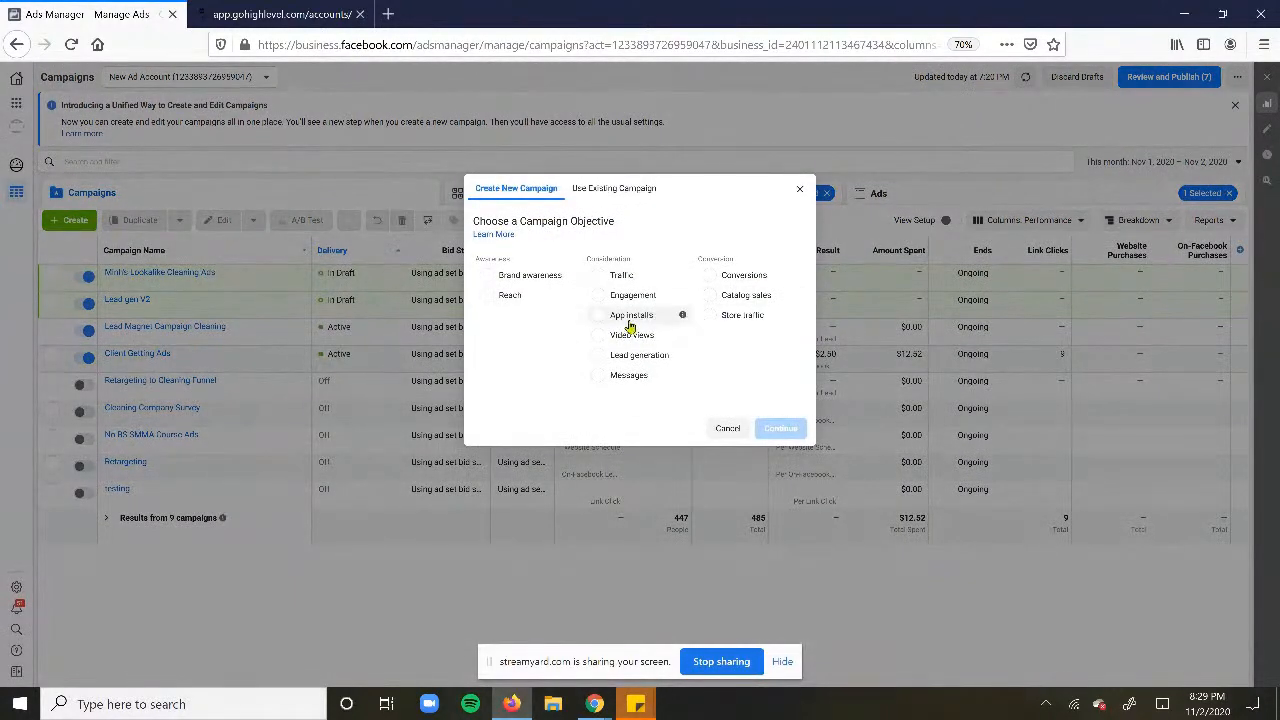
- Choose the Lead generation objective and enter 'Alex's Salon' as the campaign name
{"action": "left_click", "coordinate": [645, 356]}
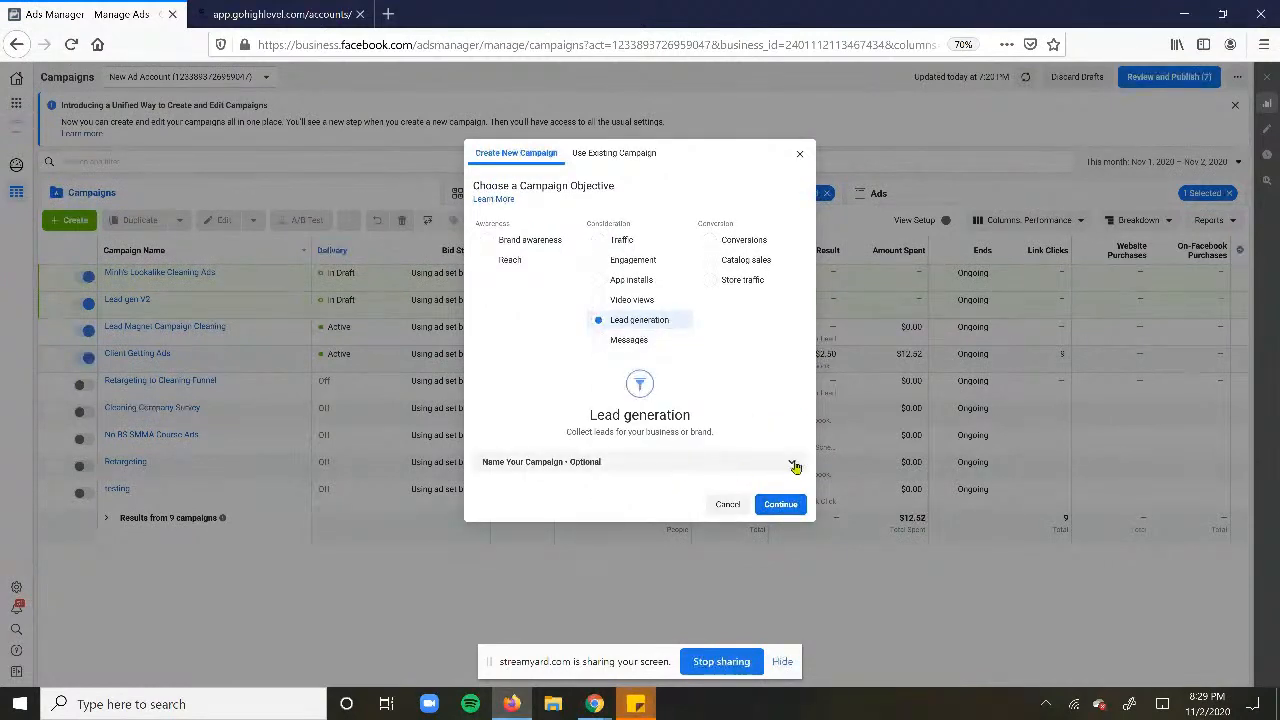
{"action": "left_click", "coordinate": [712, 468]}
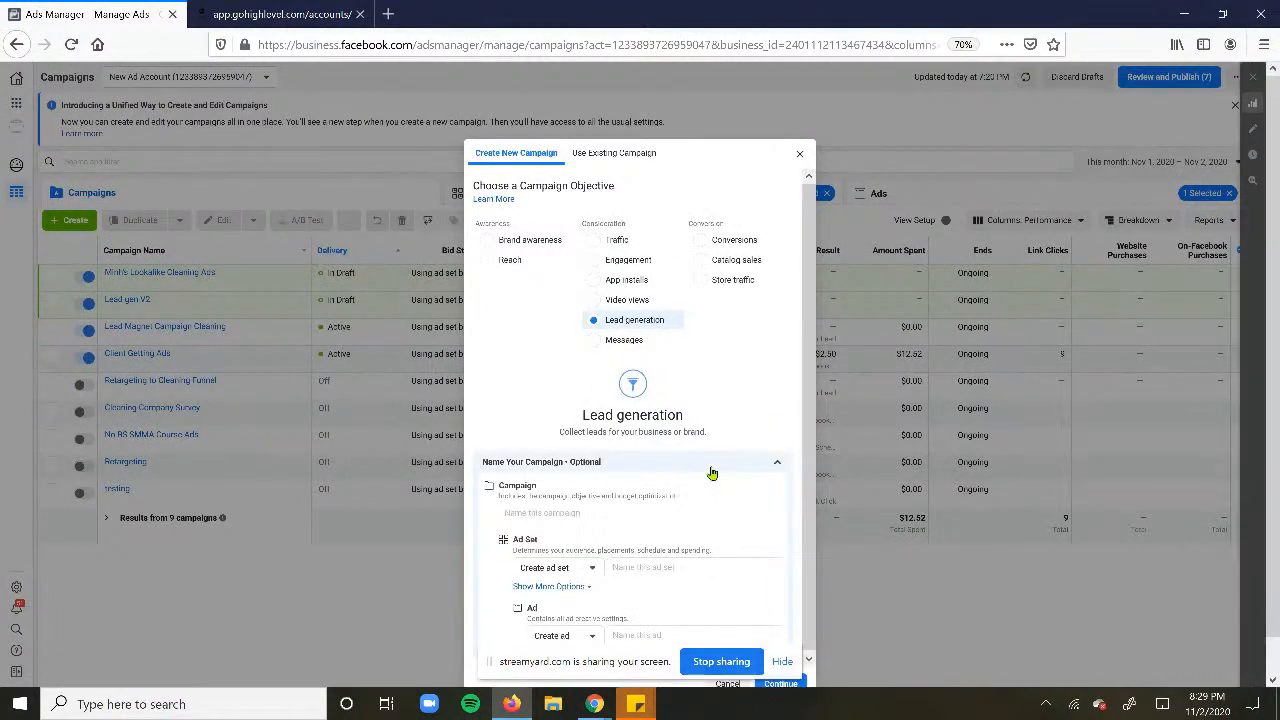
{"action": "left_click", "coordinate": [639, 512]}
{"action": "type", "text": "Salo"}
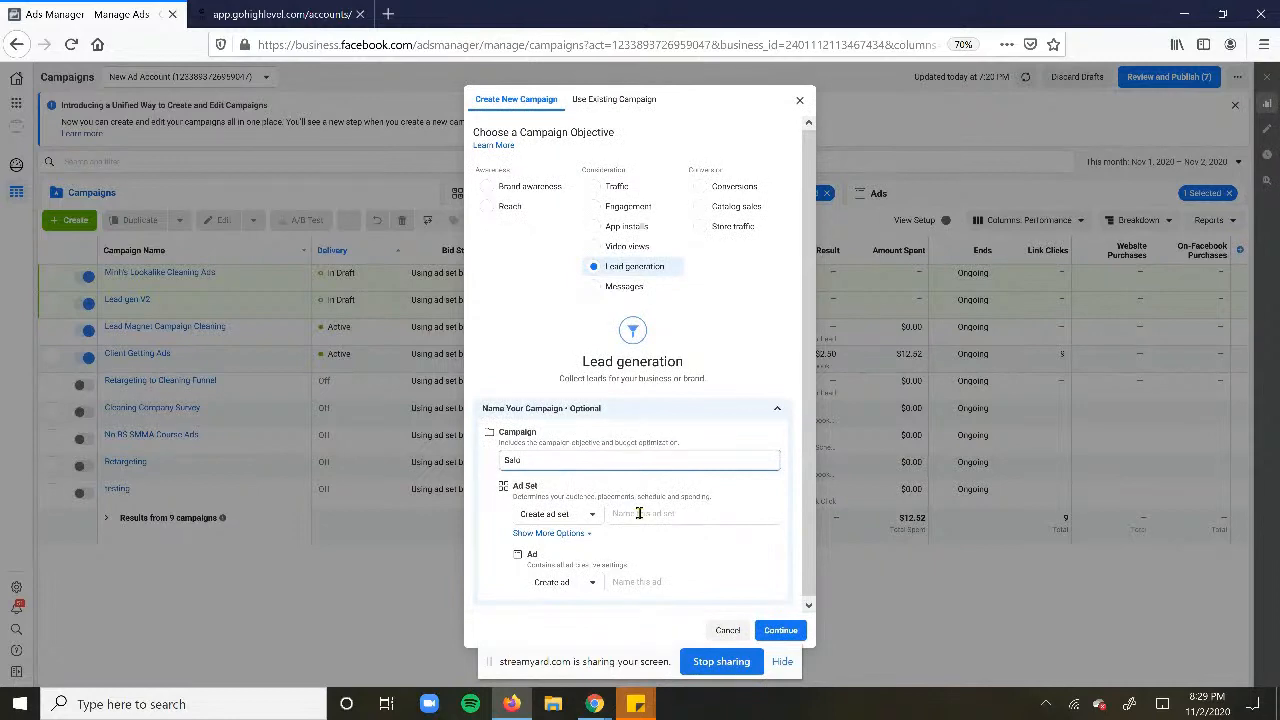
{"action": "type", "text": "n"}
{"action": "key", "text": "BackSpace"}
{"action": "key", "text": "BackSpace"}
{"action": "key", "text": "BackSpace"}
{"action": "key", "text": "BackSpace"}
{"action": "key", "text": "BackSpace"}
{"action": "type", "text": "Alex's Salon"}
{"action": "left_click", "coordinate": [638, 513]}
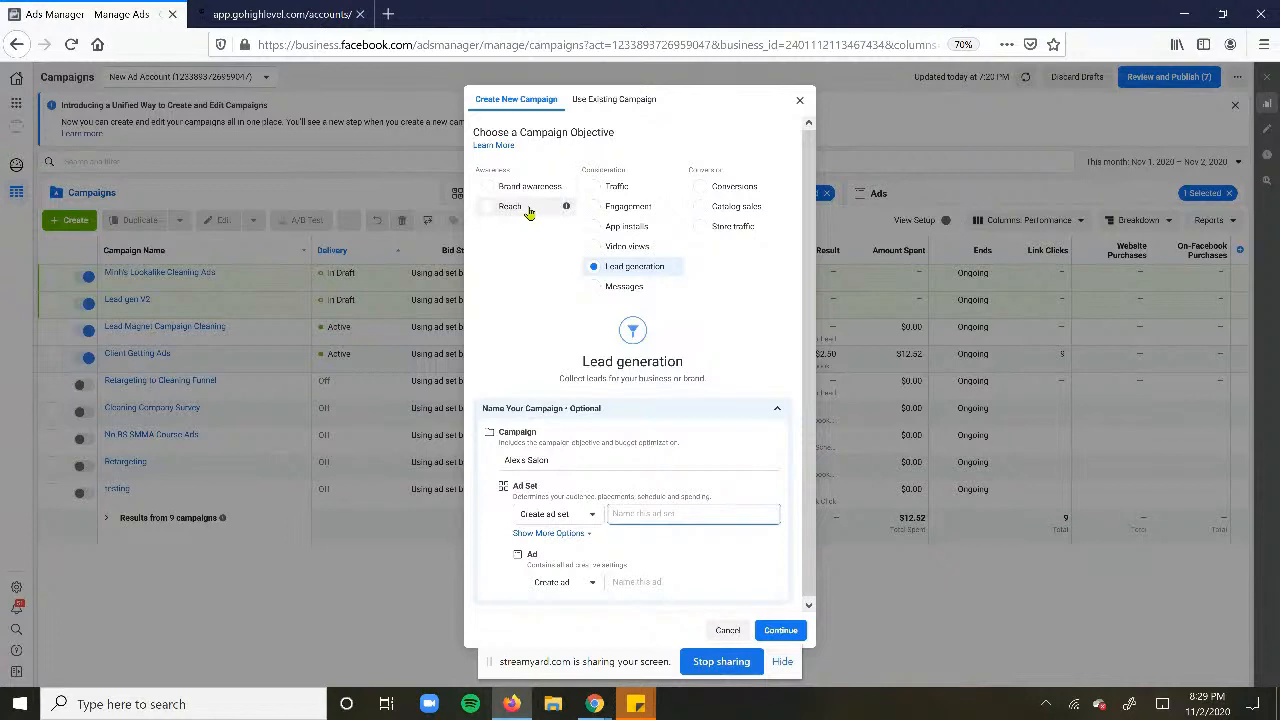
{"action": "mouse_move", "coordinate": [674, 191]}
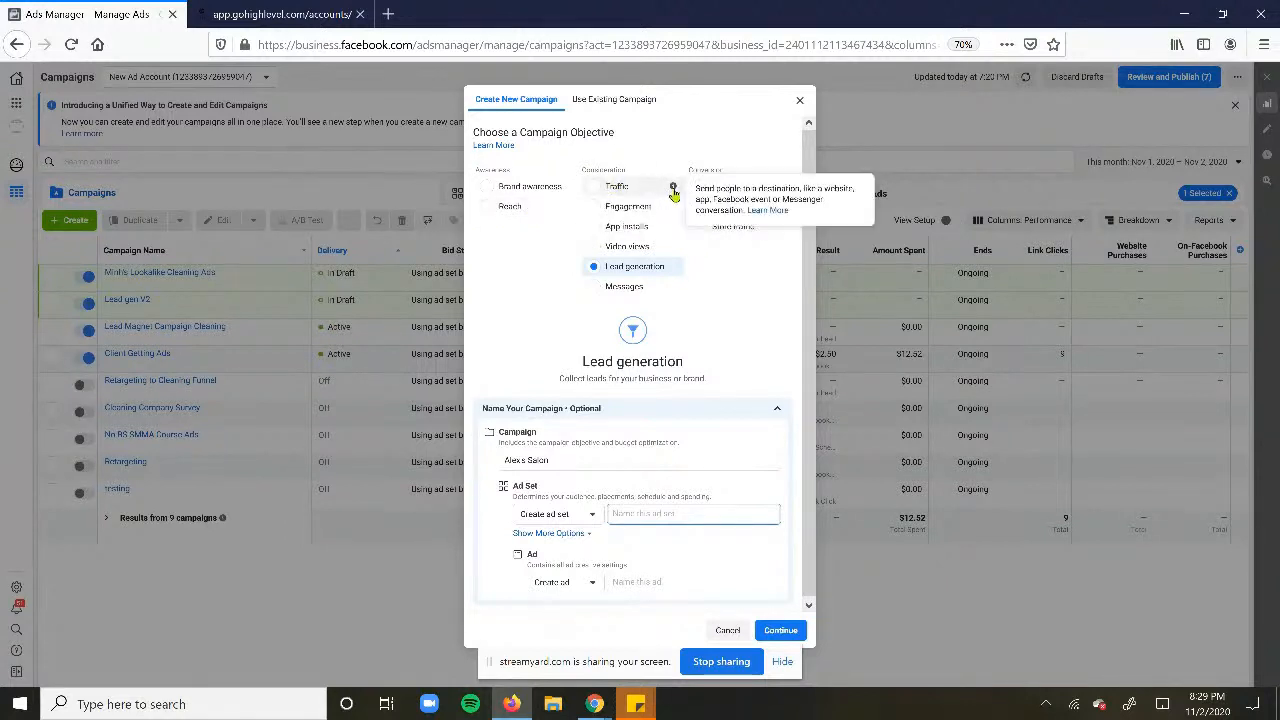
{"action": "mouse_move", "coordinate": [566, 195]}
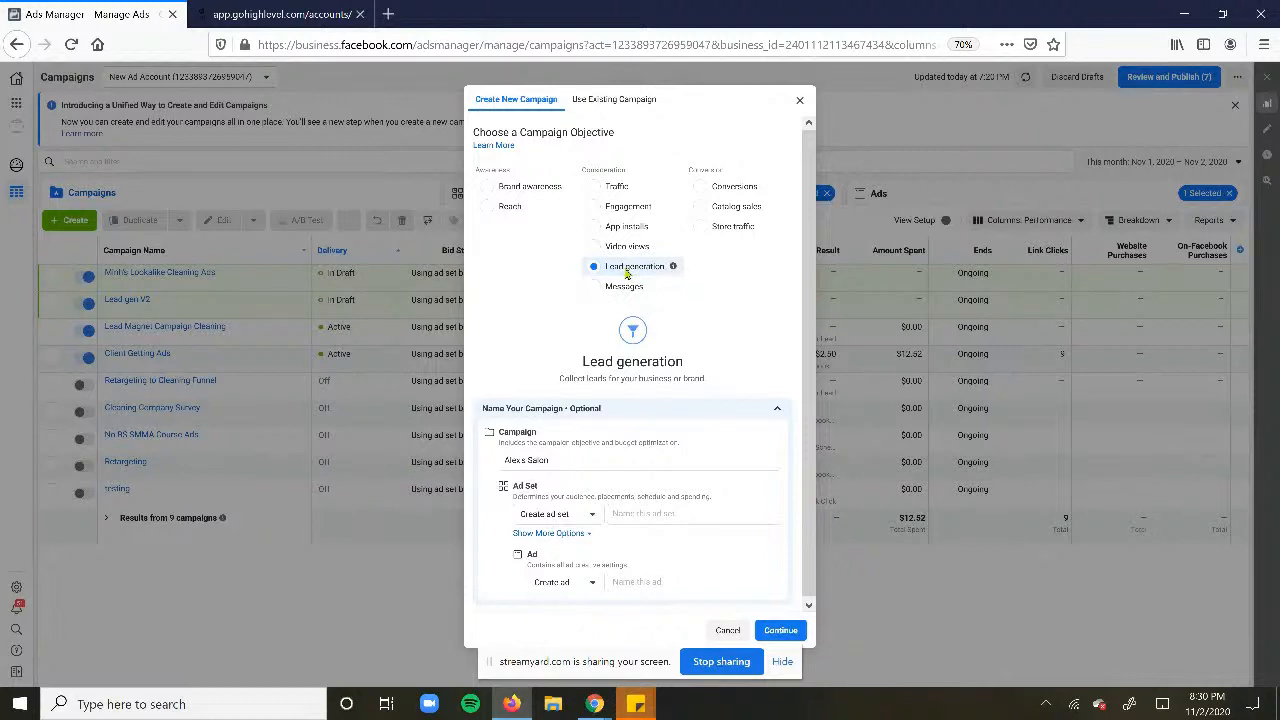
{"action": "left_click", "coordinate": [650, 512]}
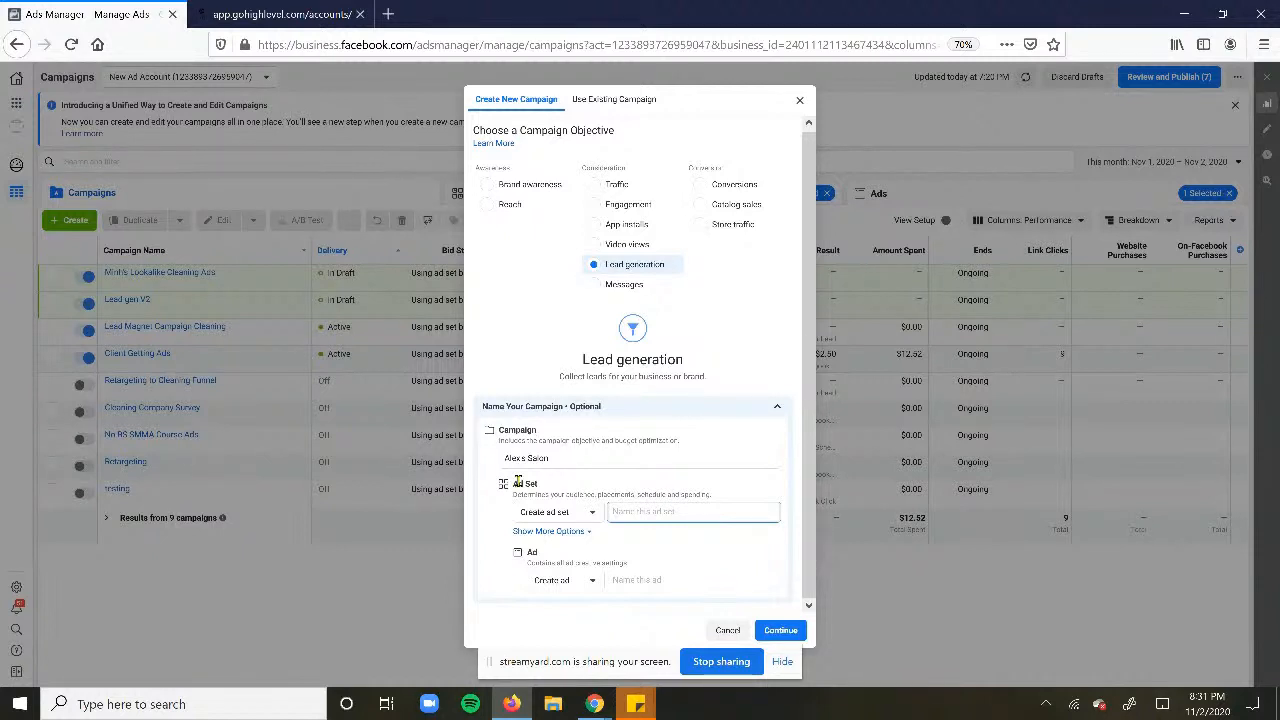
- Enter 'Alex's Salon' as both the ad set name and the ad name
{"action": "left_click", "coordinate": [640, 511]}
{"action": "type", "text": "P"}
{"action": "key", "text": "BackSpace"}
{"action": "type", "text": "Alex's Salon"}
{"action": "left_click", "coordinate": [626, 580]}
{"action": "type", "text": "Alex's Salon"}
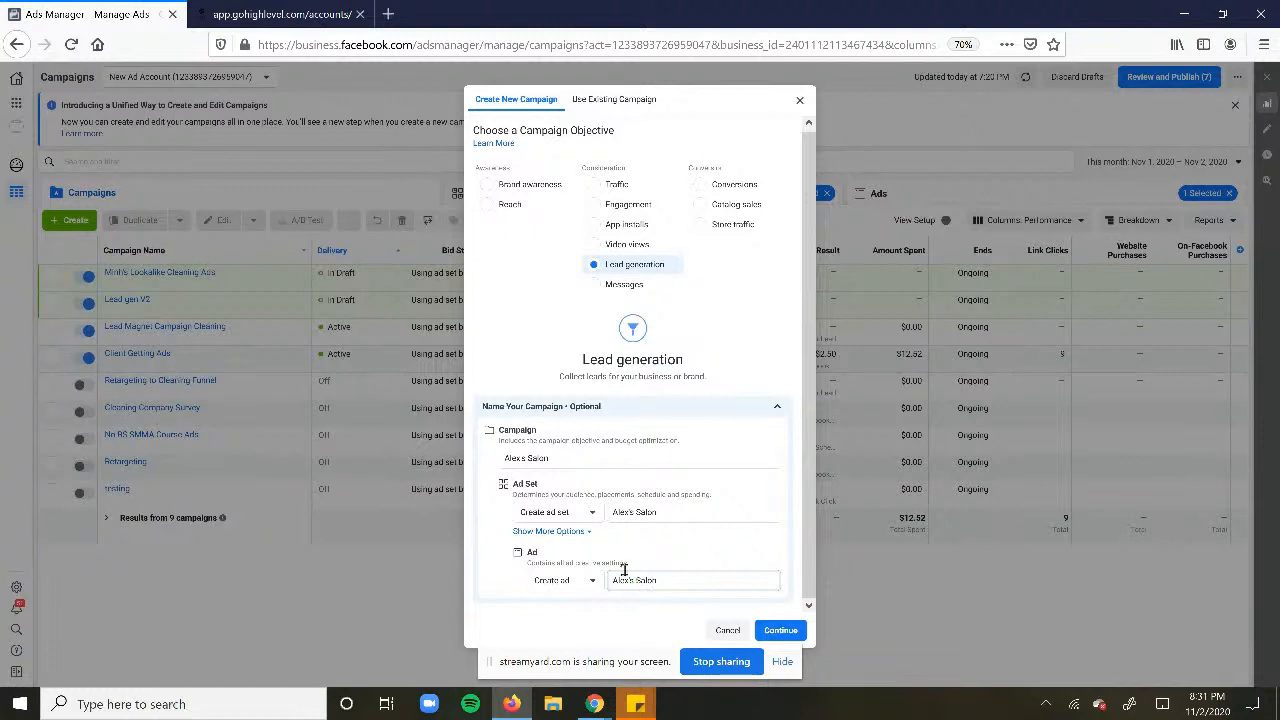
{"action": "left_click", "coordinate": [675, 541]}
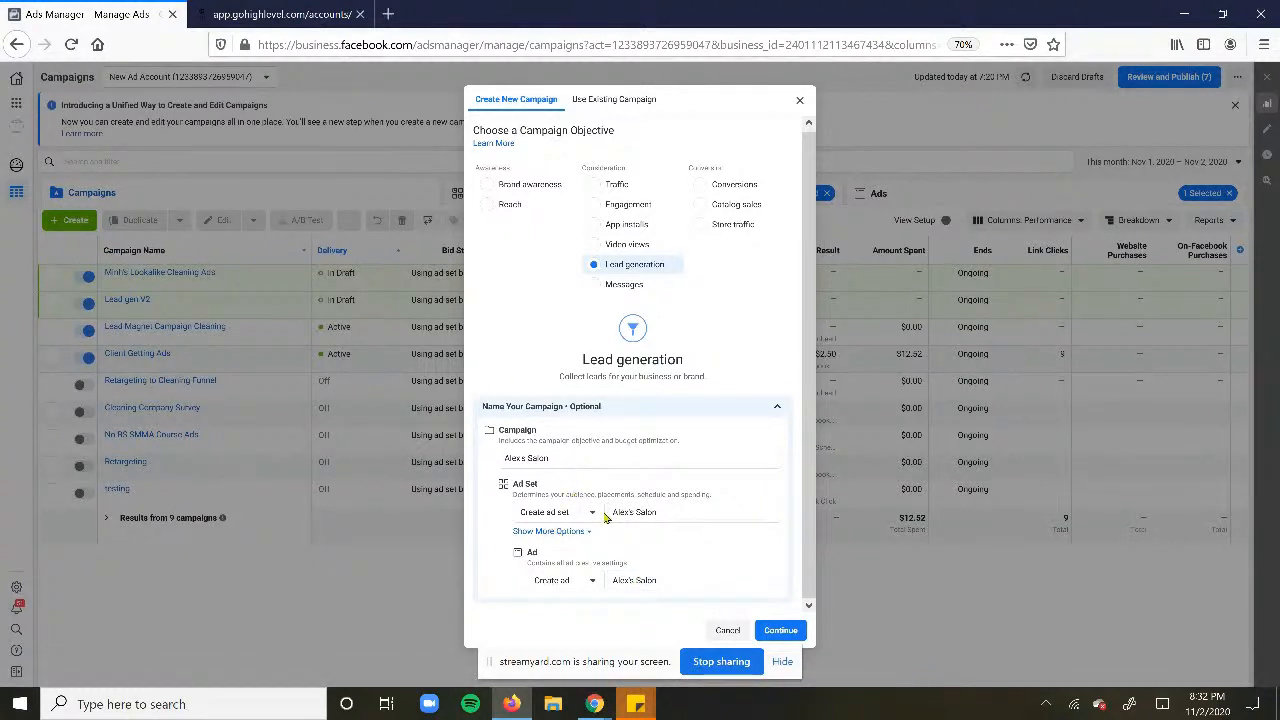
- Restore the ad set name to 'Alex's Salon' and create the draft campaign
{"action": "left_click", "coordinate": [705, 512]}
{"action": "left_click_drag", "start_coordinate": [692, 510], "coordinate": [536, 500]}
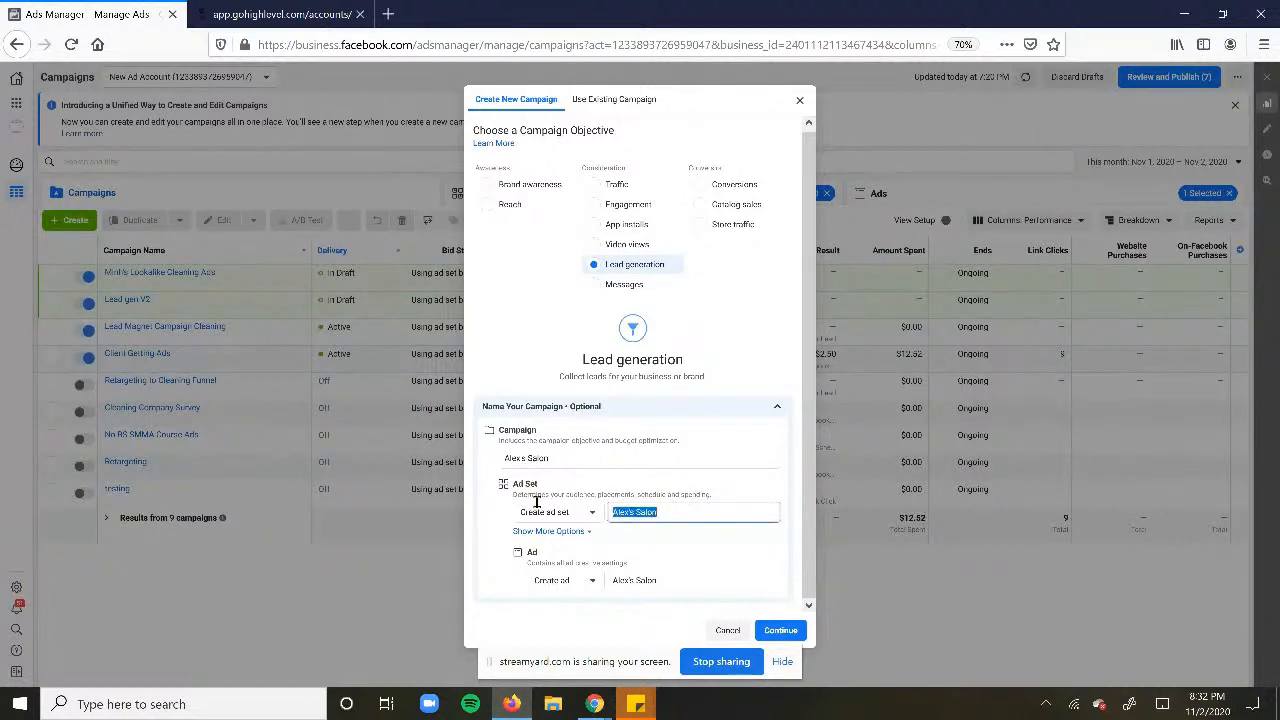
{"action": "type", "text": "Pic"}
{"action": "left_click_drag", "start_coordinate": [657, 512], "coordinate": [567, 509]}
{"action": "type", "text": "Alex's Salon"}
{"action": "left_click", "coordinate": [783, 629]}
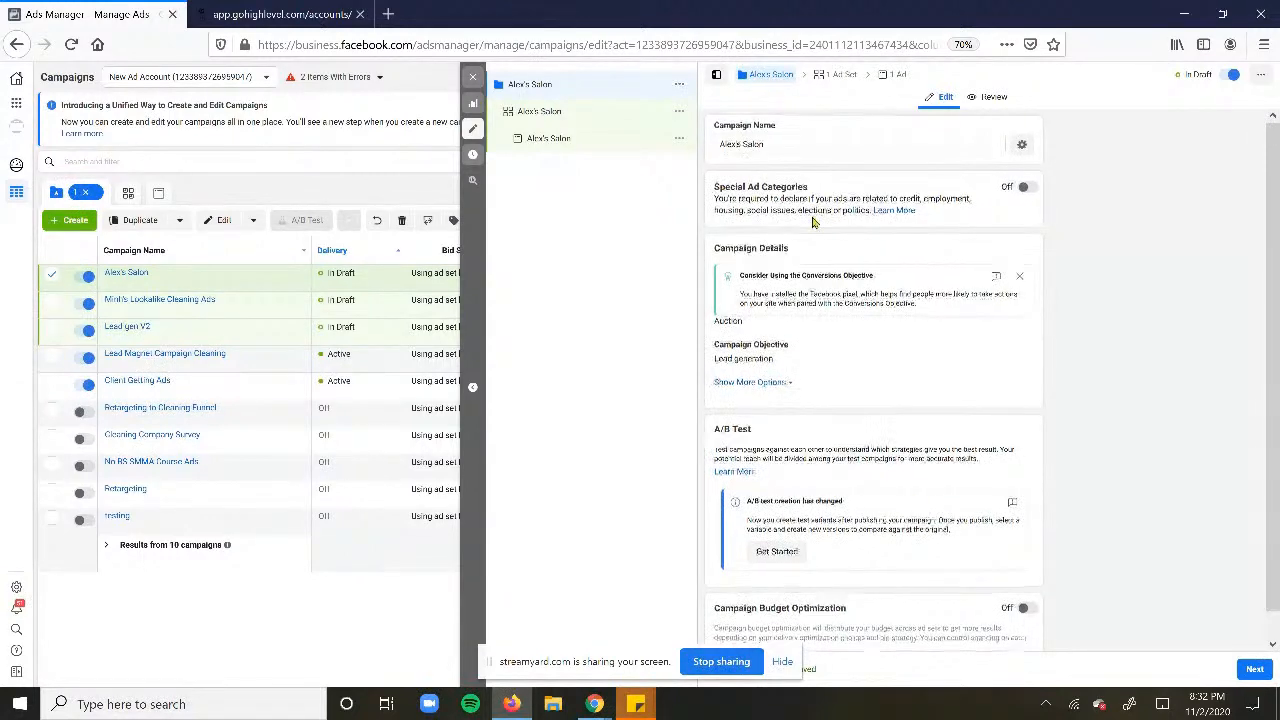
{"action": "scroll", "coordinate": [813, 222], "scroll_direction": "down", "scroll_amount": 1}
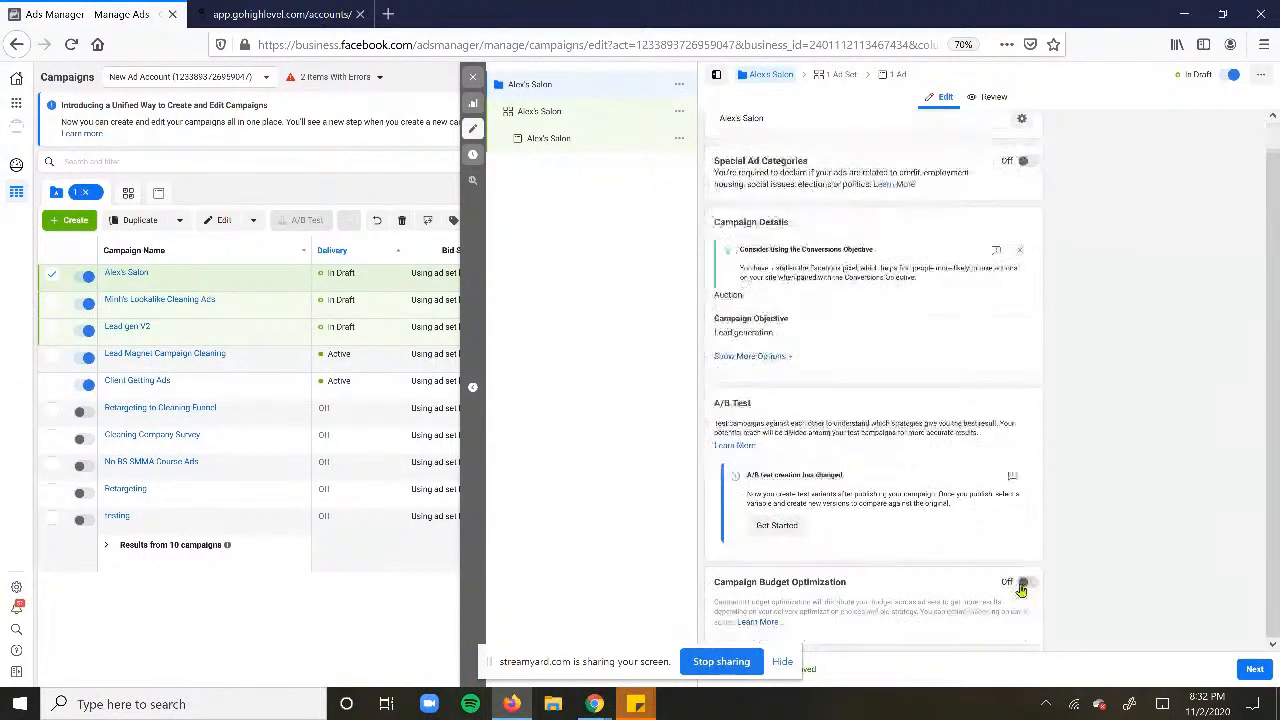
- Open the Alex's Salon ad set and choose Elite Digital Cleaning Program as its Facebook Page
{"action": "left_click", "coordinate": [600, 111]}
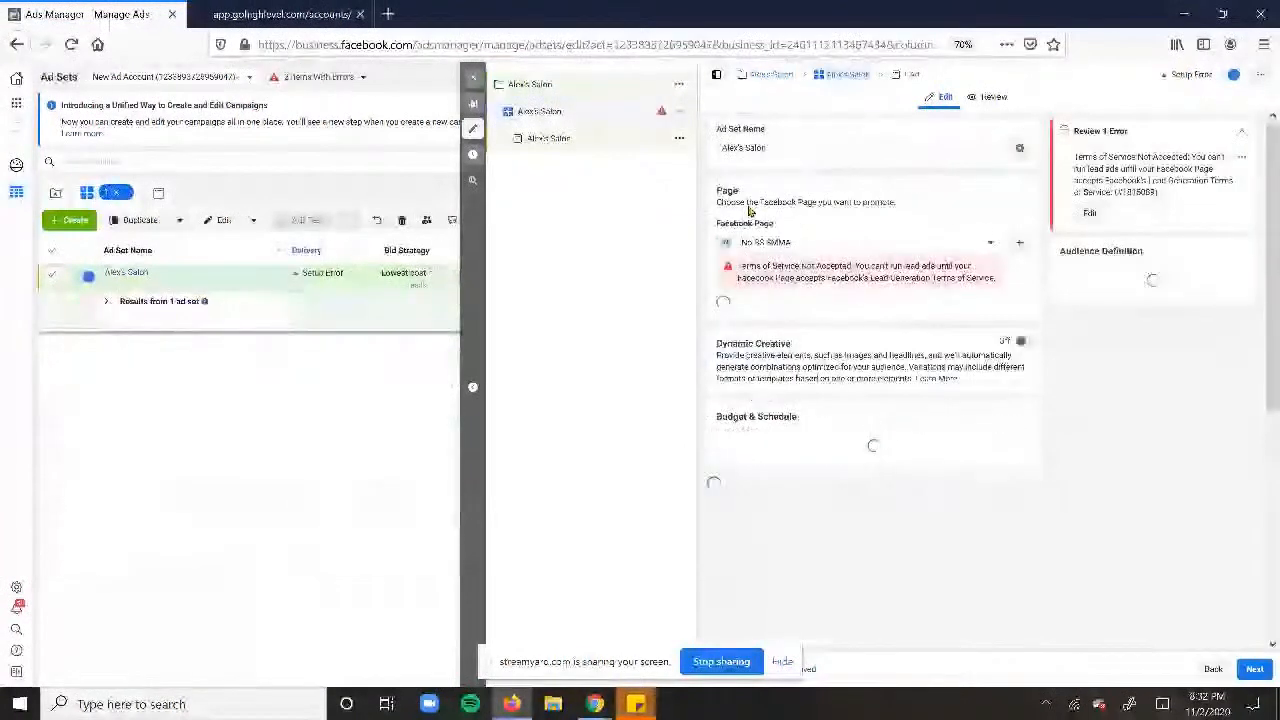
{"action": "left_click", "coordinate": [785, 250]}
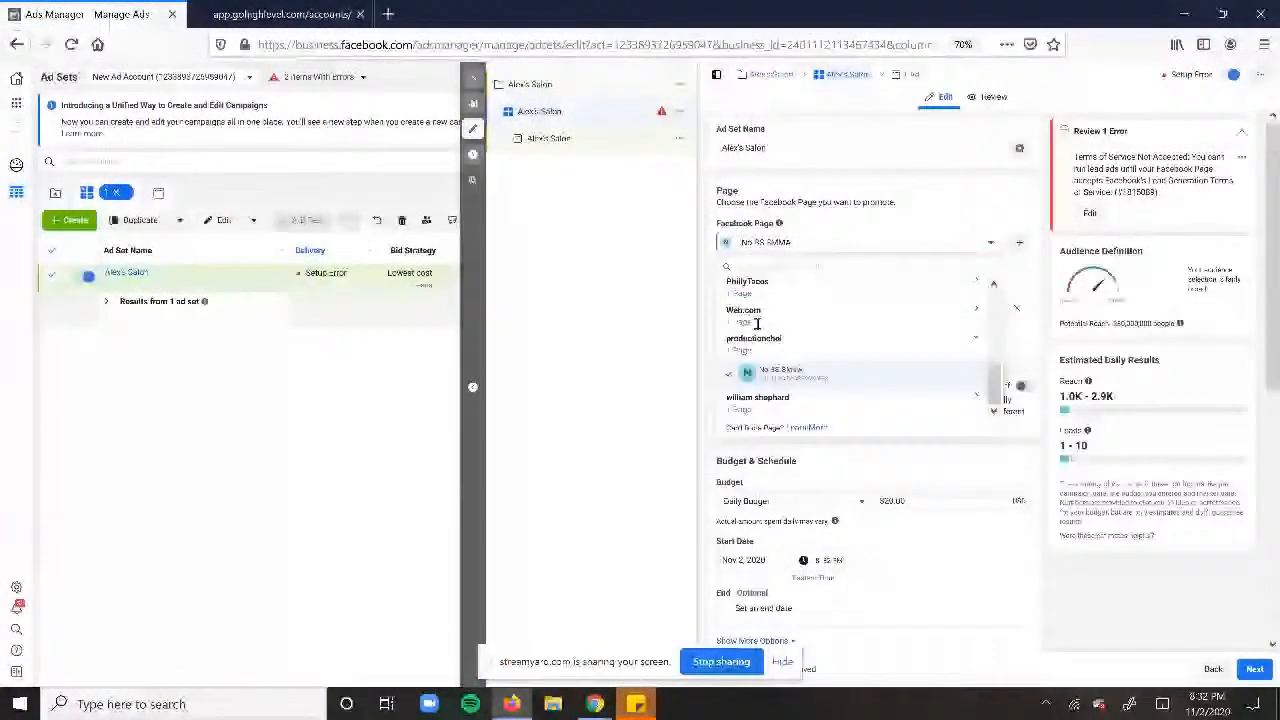
{"action": "scroll", "coordinate": [757, 323], "scroll_direction": "up", "scroll_amount": 5}
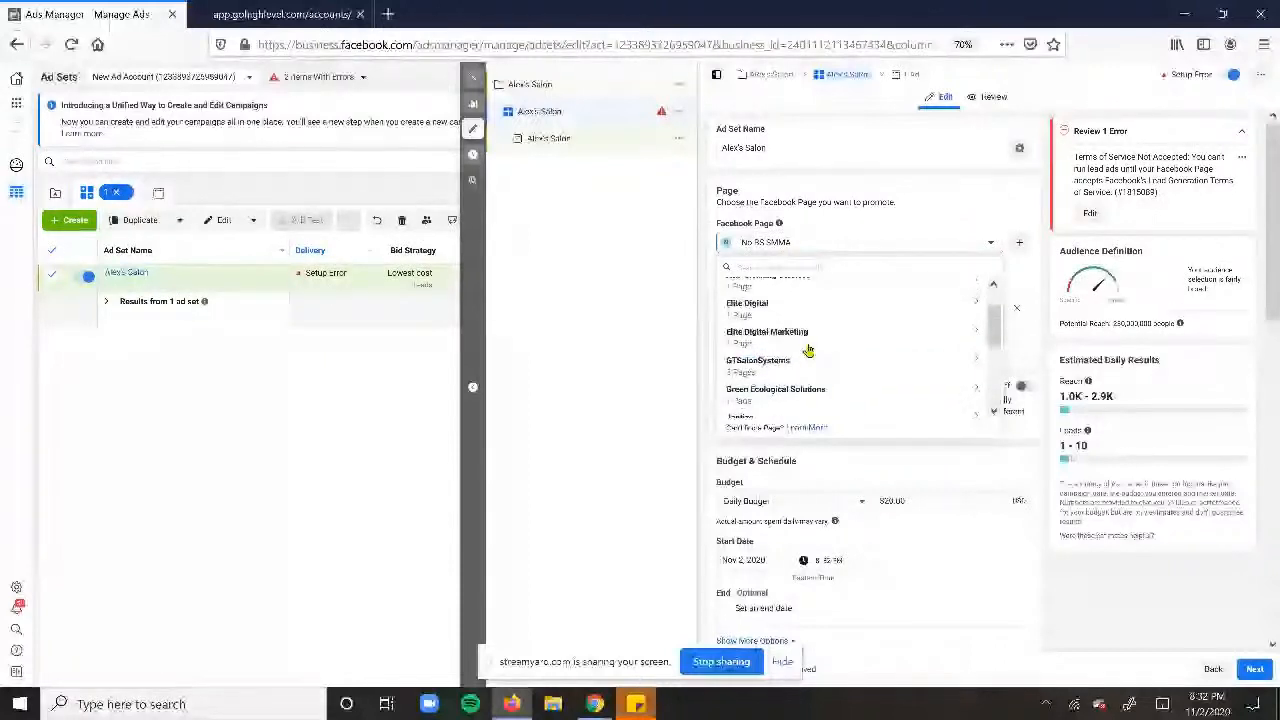
{"action": "left_click", "coordinate": [765, 380]}
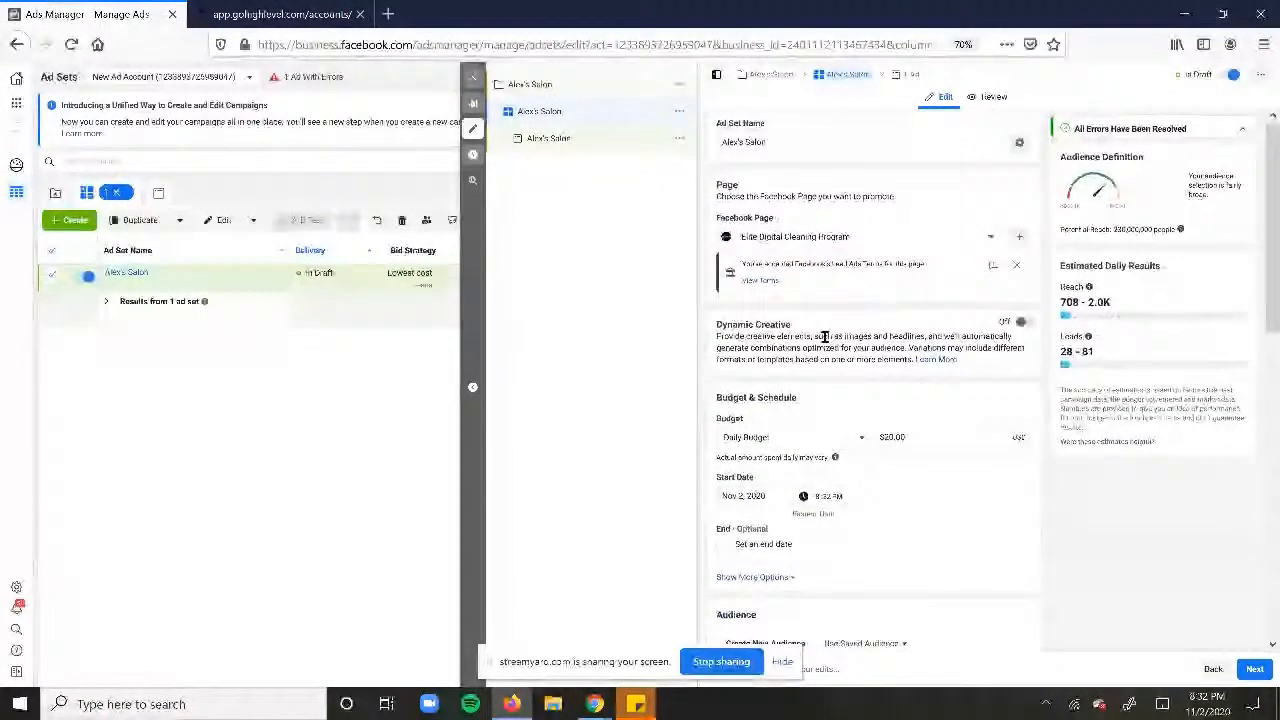
- Keep the budget type unchanged and select the $20.00 Daily Budget amount
{"action": "scroll", "coordinate": [810, 325], "scroll_direction": "down", "scroll_amount": 2}
{"action": "scroll", "coordinate": [922, 330], "scroll_direction": "up", "scroll_amount": 2}
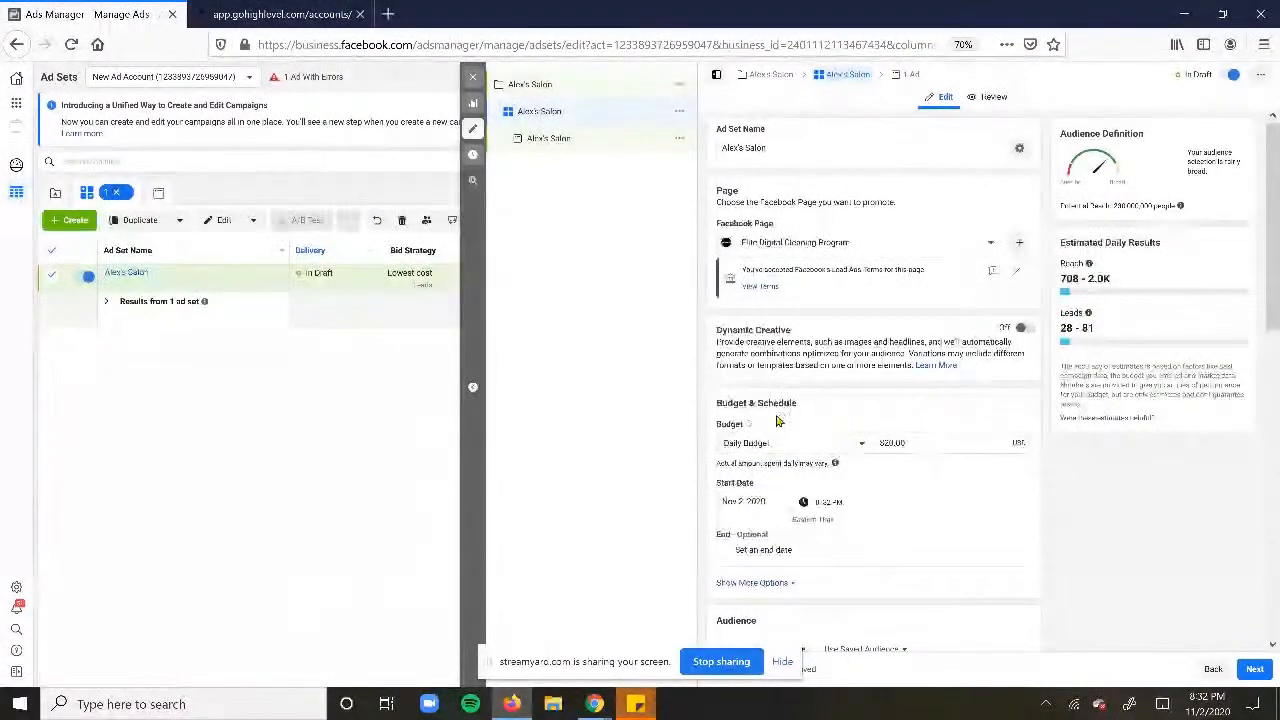
{"action": "scroll", "coordinate": [861, 415], "scroll_direction": "down", "scroll_amount": 1}
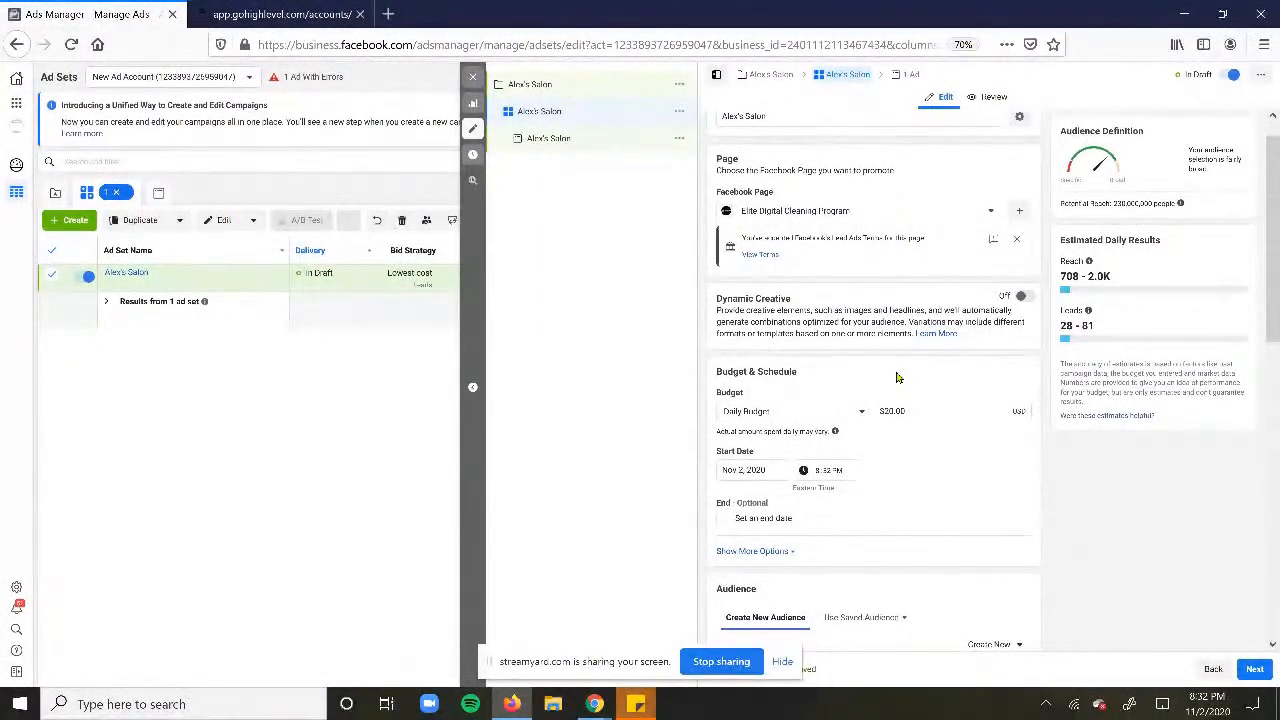
{"action": "left_click", "coordinate": [798, 413]}
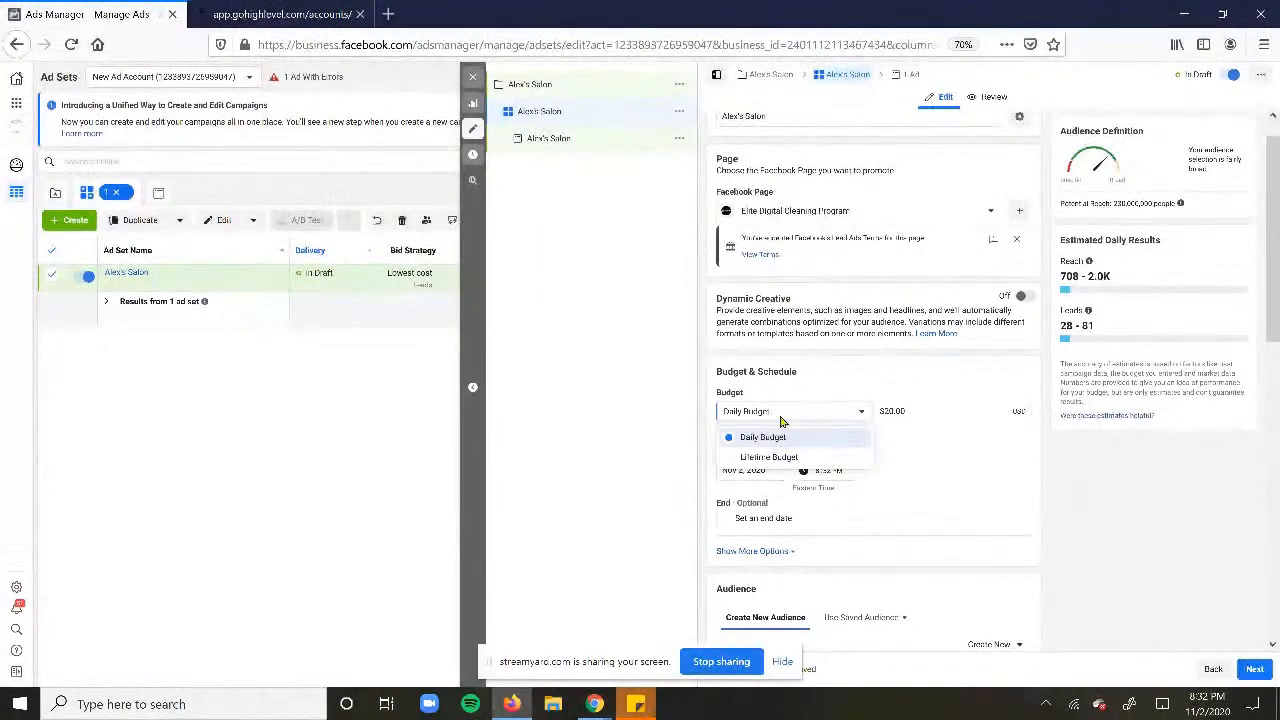
{"action": "left_click", "coordinate": [818, 379]}
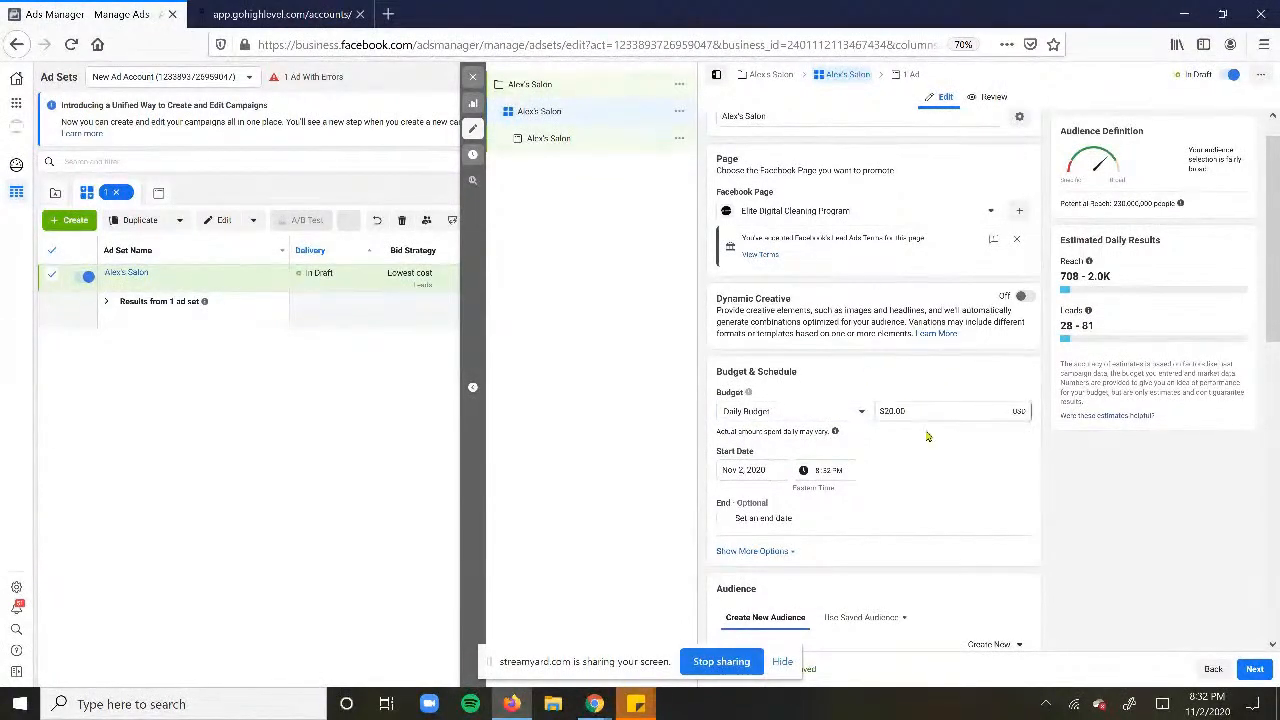
{"action": "left_click_drag", "start_coordinate": [930, 413], "coordinate": [840, 410]}
{"action": "left_click", "coordinate": [131, 704]}
{"action": "type", "text": "cal"}
{"action": "key", "text": "Return"}
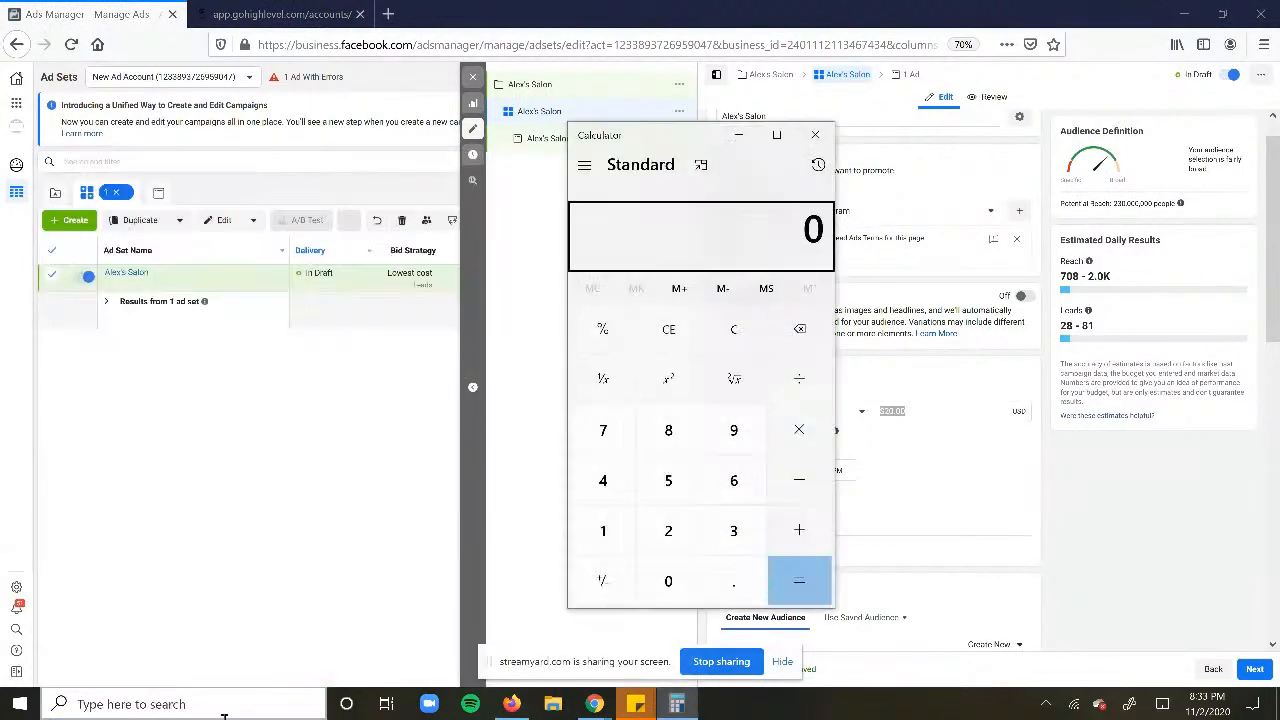
{"action": "key", "text": "2"}
{"action": "key", "text": "2"}
{"action": "key", "text": "BackSpace"}
{"action": "key", "text": "0"}
{"action": "key", "text": "asterisk"}
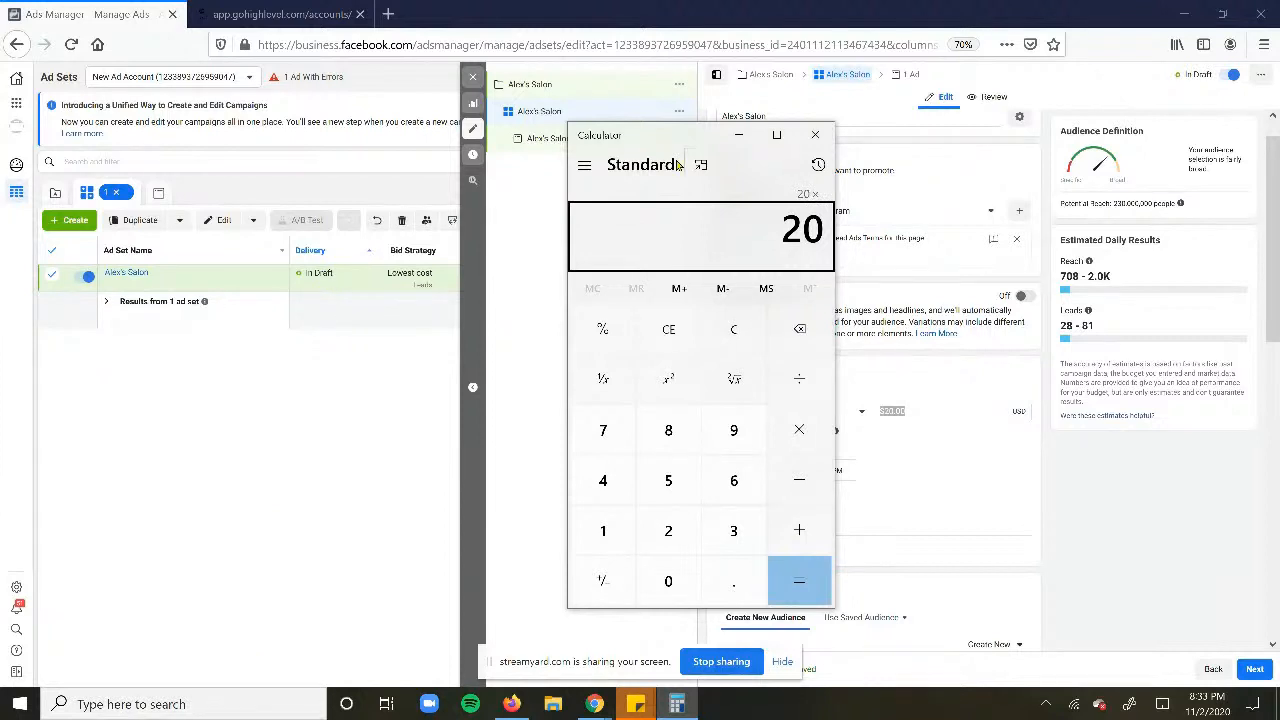
{"action": "key", "text": "3"}
{"action": "key", "text": "0"}
{"action": "key", "text": "Return"}
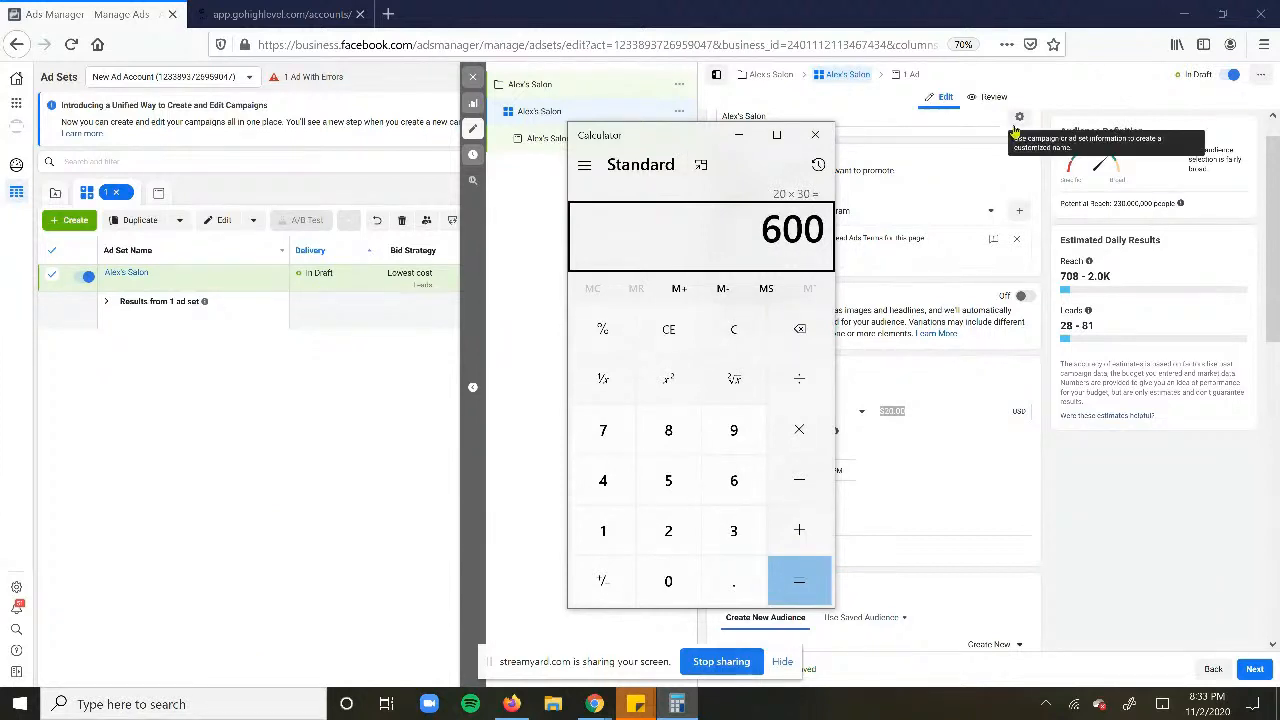
{"action": "left_click_drag", "start_coordinate": [686, 136], "coordinate": [566, 140]}
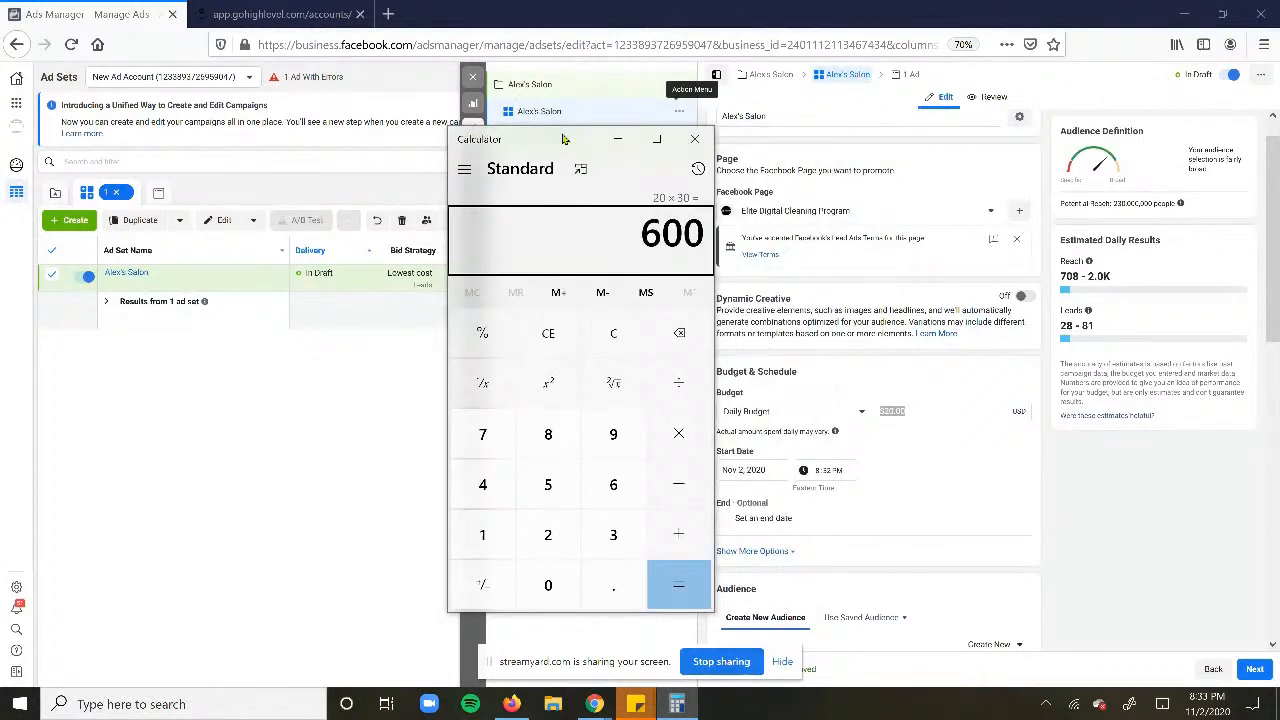
{"action": "key", "text": "BackSpace"}
{"action": "key", "text": "Escape"}
{"action": "type", "text": "300"}
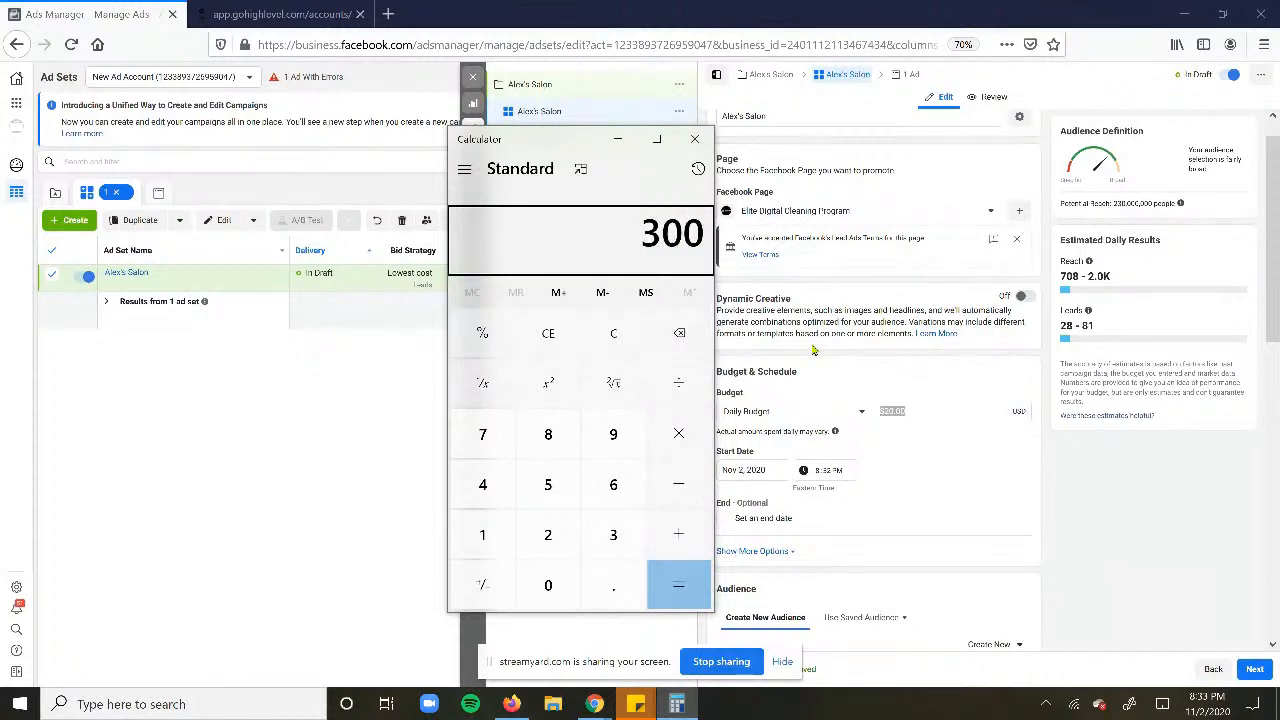
{"action": "type", "text": "/30"}
{"action": "key", "text": "Return"}
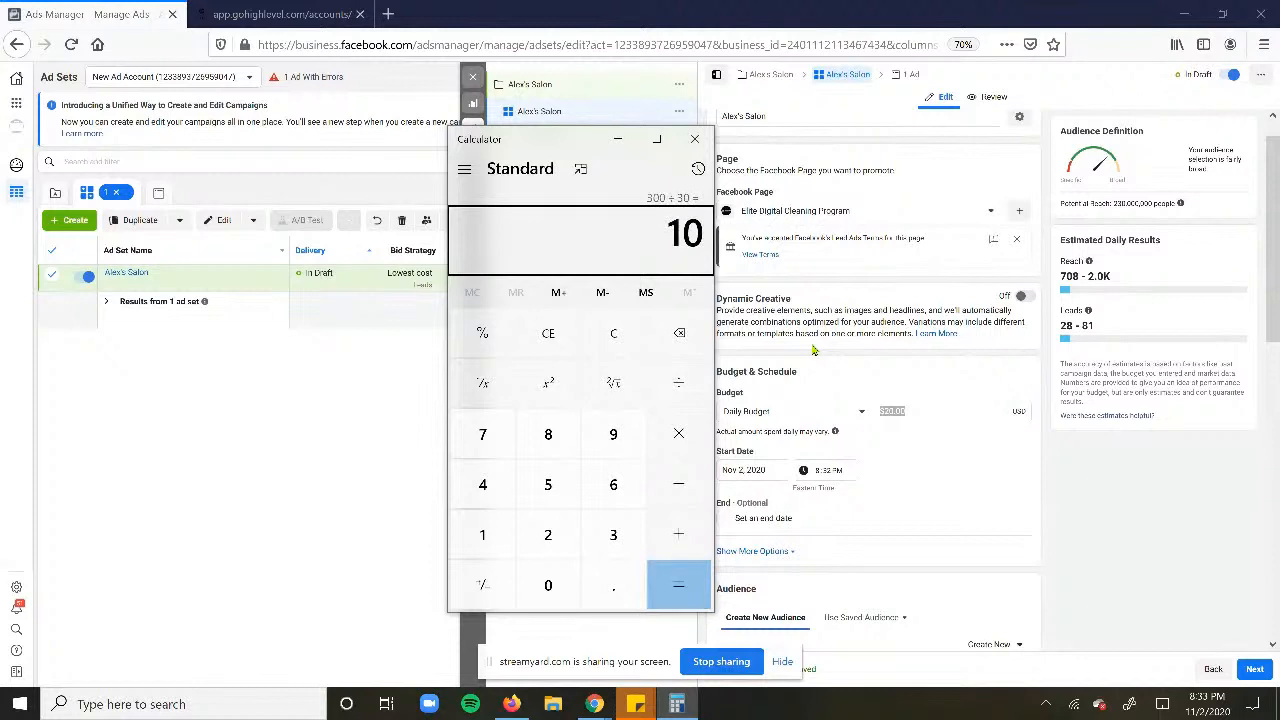
{"action": "left_click", "coordinate": [694, 139]}
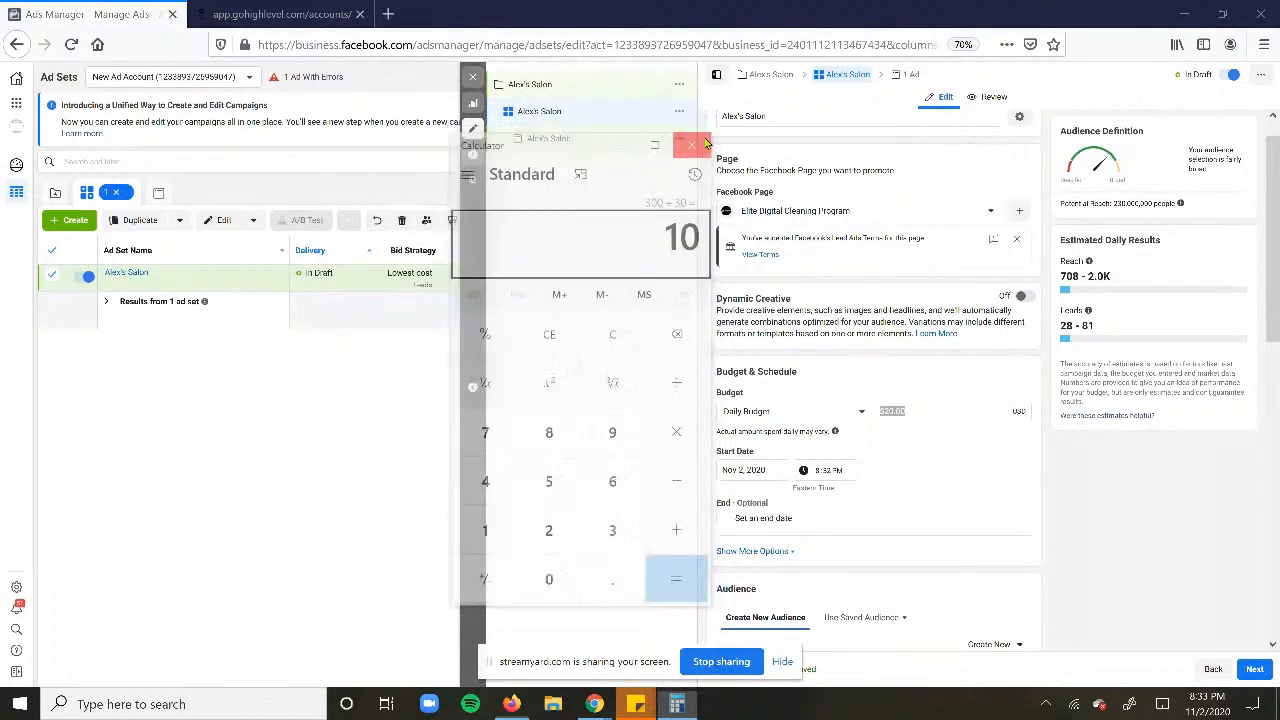
{"action": "left_click", "coordinate": [930, 411]}
- Replace the $20.00 Daily Budget with 10
{"action": "key", "text": "BackSpace"}
{"action": "key", "text": "BackSpace"}
{"action": "key", "text": "BackSpace"}
{"action": "key", "text": "BackSpace"}
{"action": "key", "text": "BackSpace"}
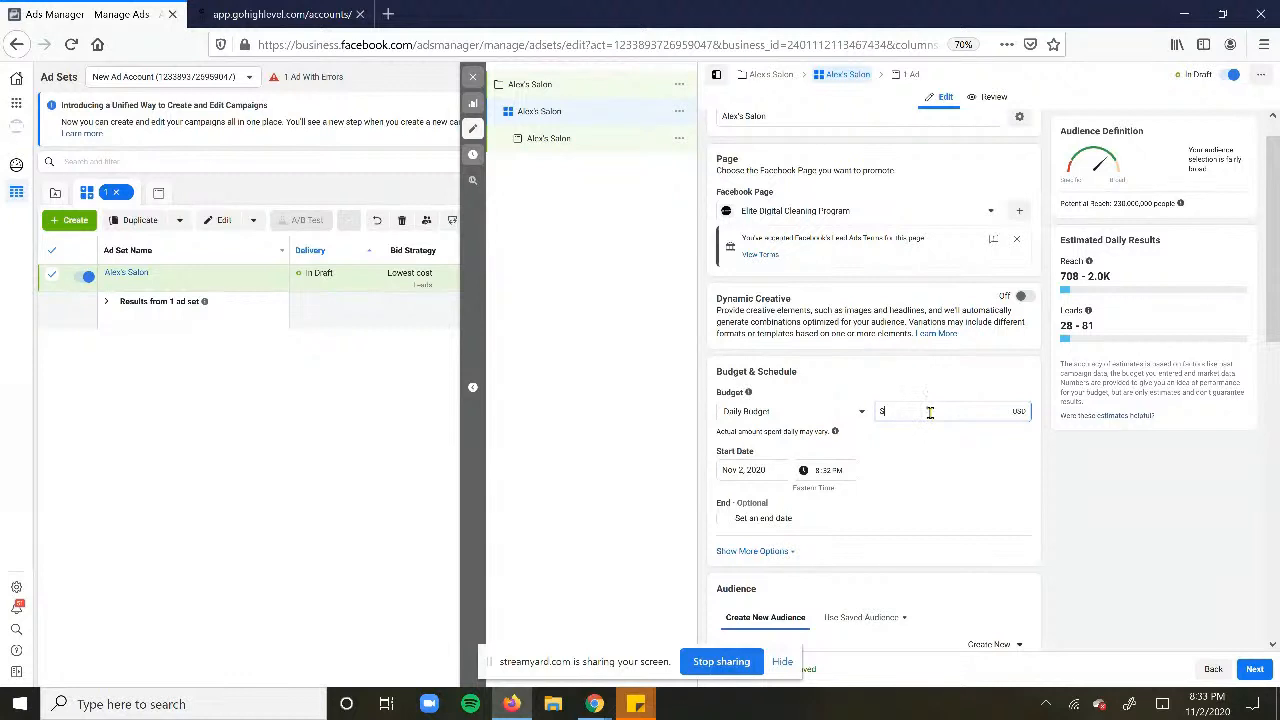
{"action": "left_click", "coordinate": [914, 457]}
{"action": "left_click_drag", "start_coordinate": [920, 412], "coordinate": [768, 398]}
{"action": "type", "text": "10"}
- Scroll to the Audience section and point out the Custom Audiences option
{"action": "scroll", "coordinate": [768, 511], "scroll_direction": "down", "scroll_amount": 2}
{"action": "scroll", "coordinate": [818, 429], "scroll_direction": "down", "scroll_amount": 2}
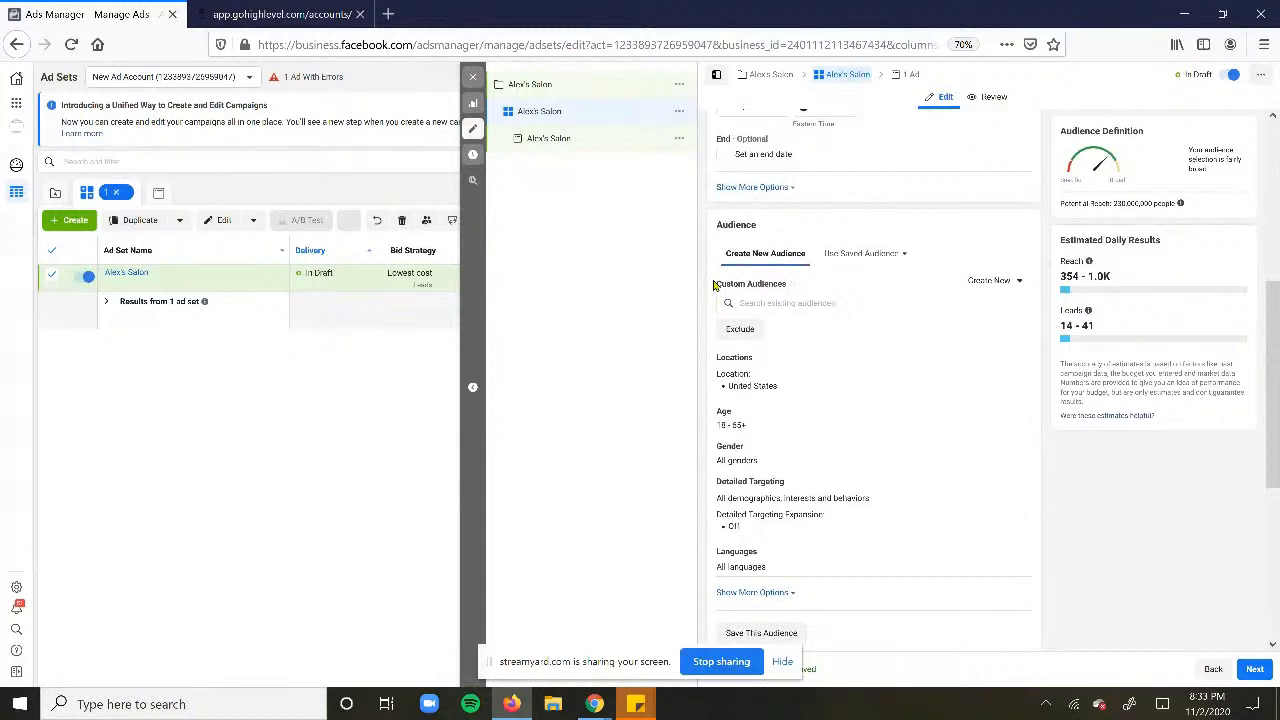
{"action": "left_click_drag", "start_coordinate": [716, 284], "coordinate": [790, 286]}
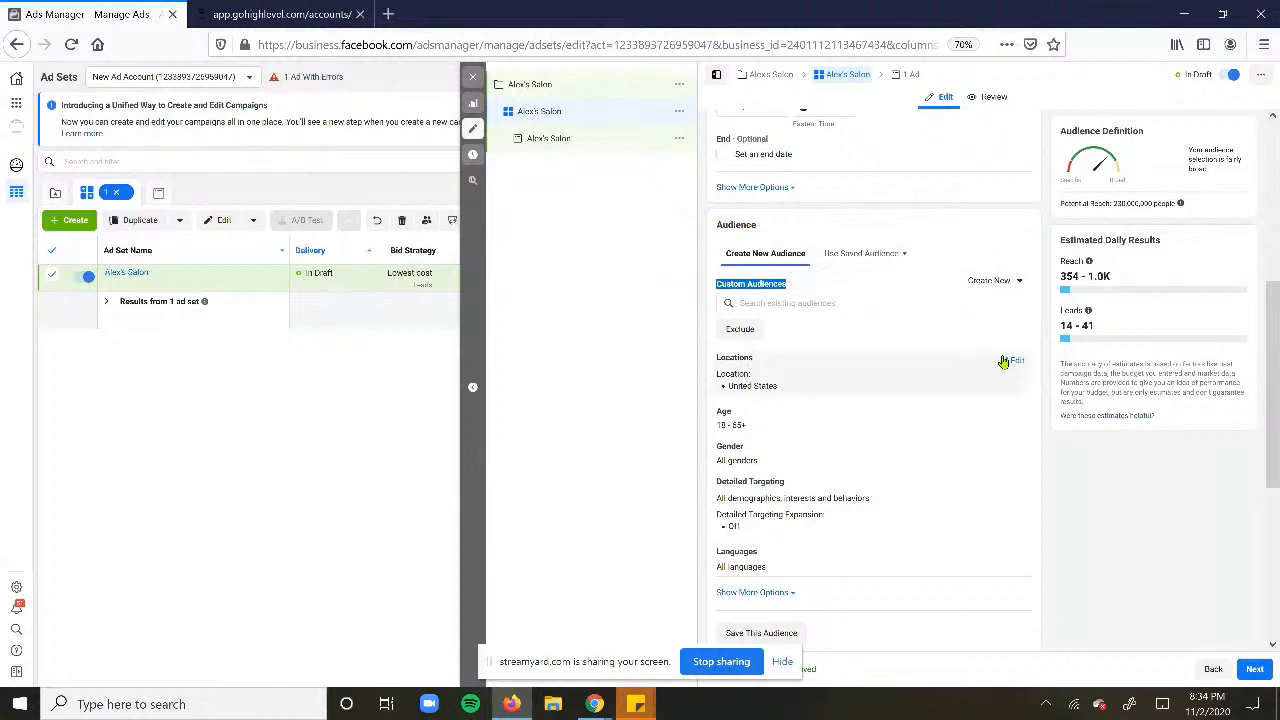
{"action": "left_click", "coordinate": [1005, 362]}
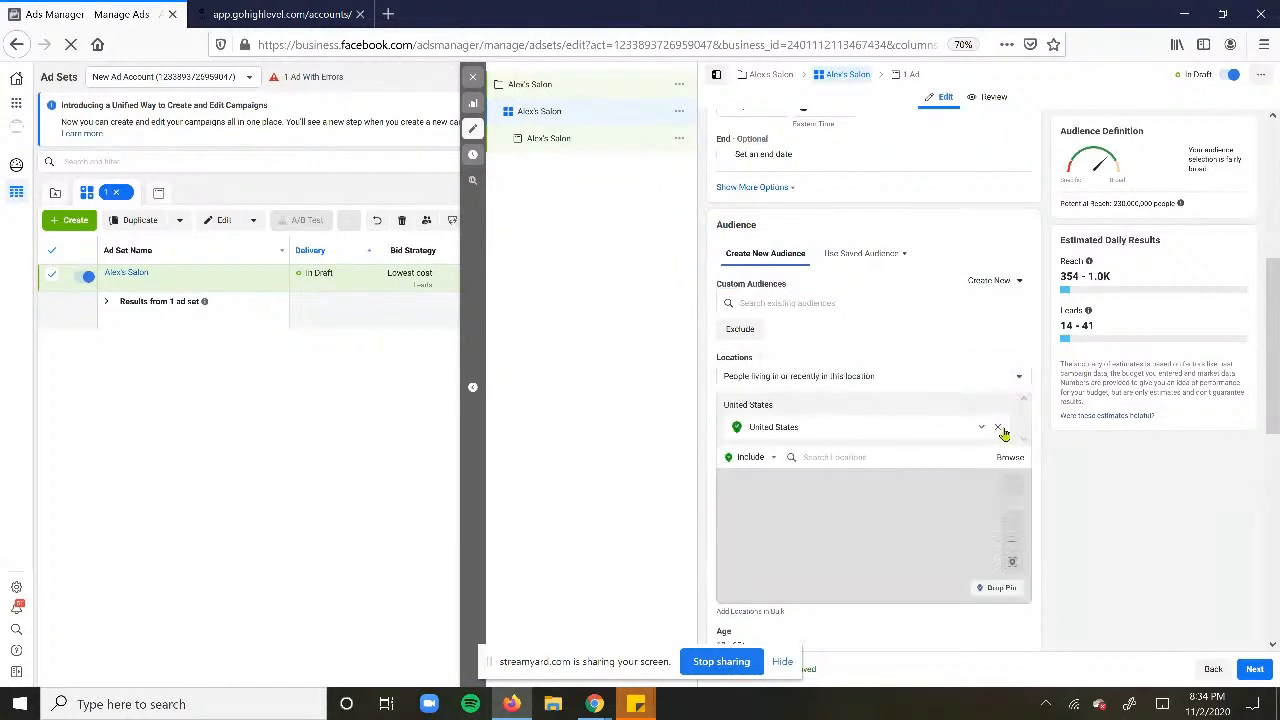
{"action": "left_click", "coordinate": [998, 427]}
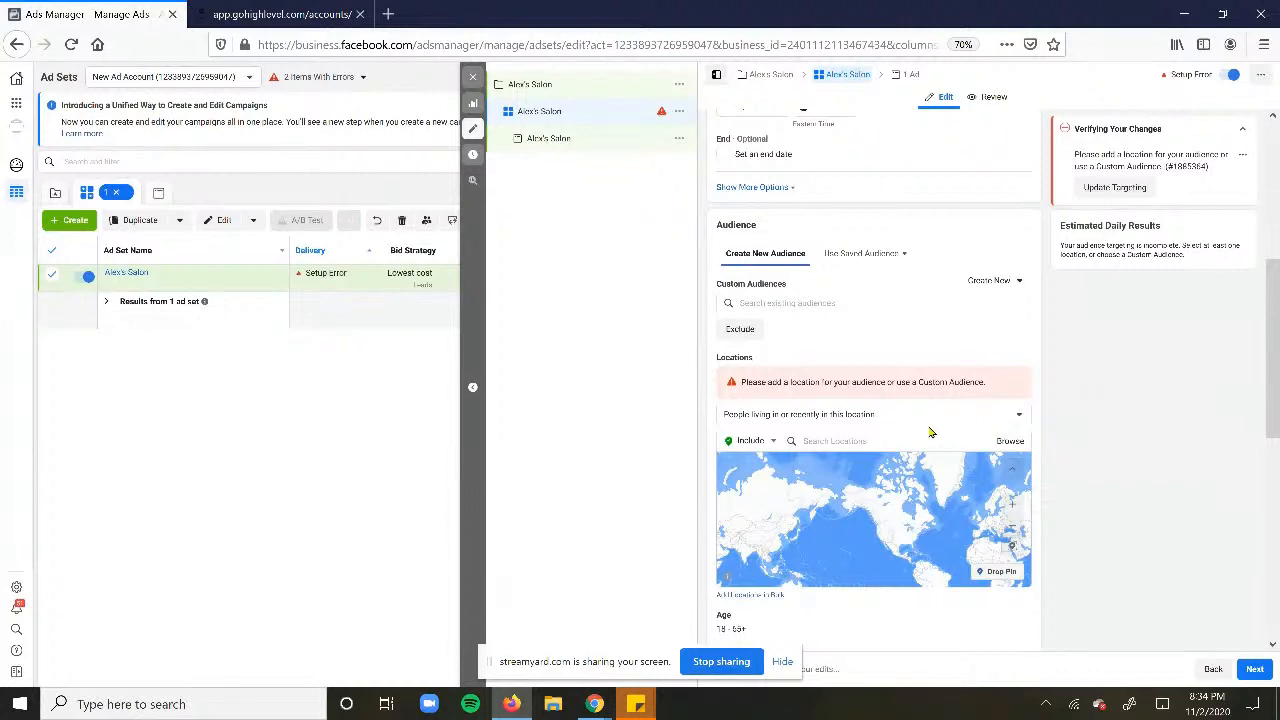
{"action": "left_click", "coordinate": [899, 434]}
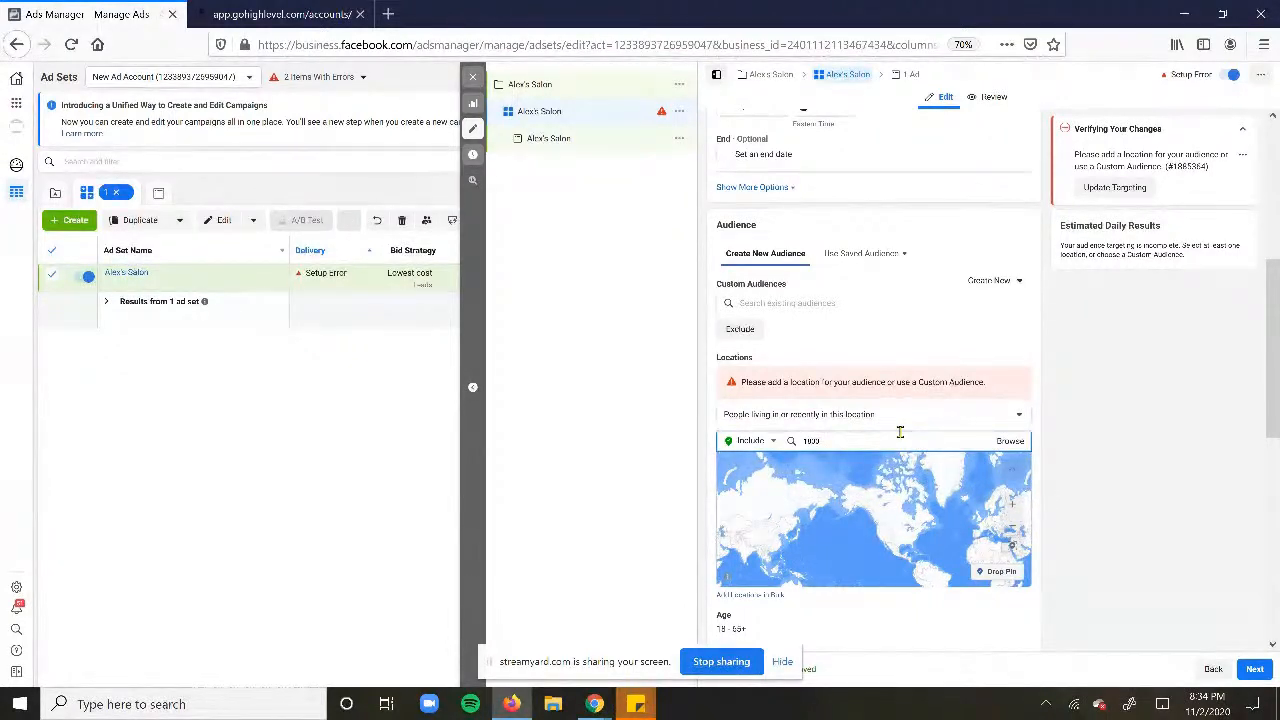
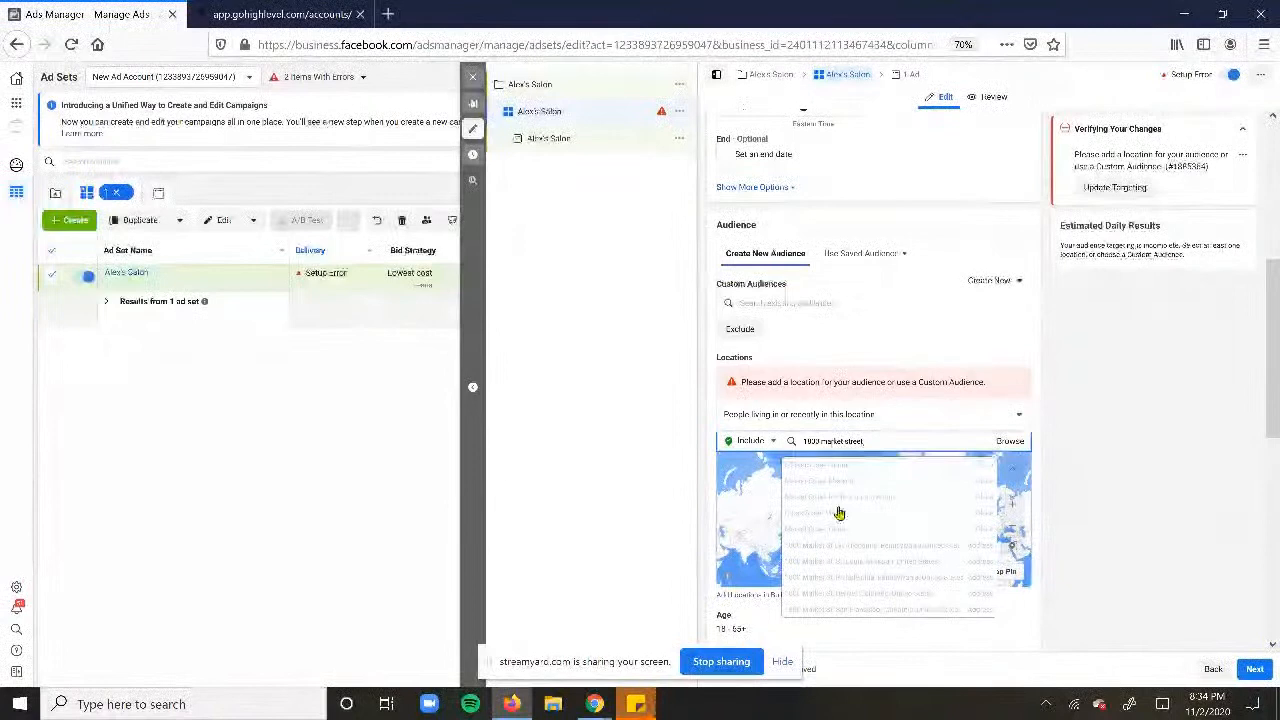
{"action": "left_click", "coordinate": [848, 597]}
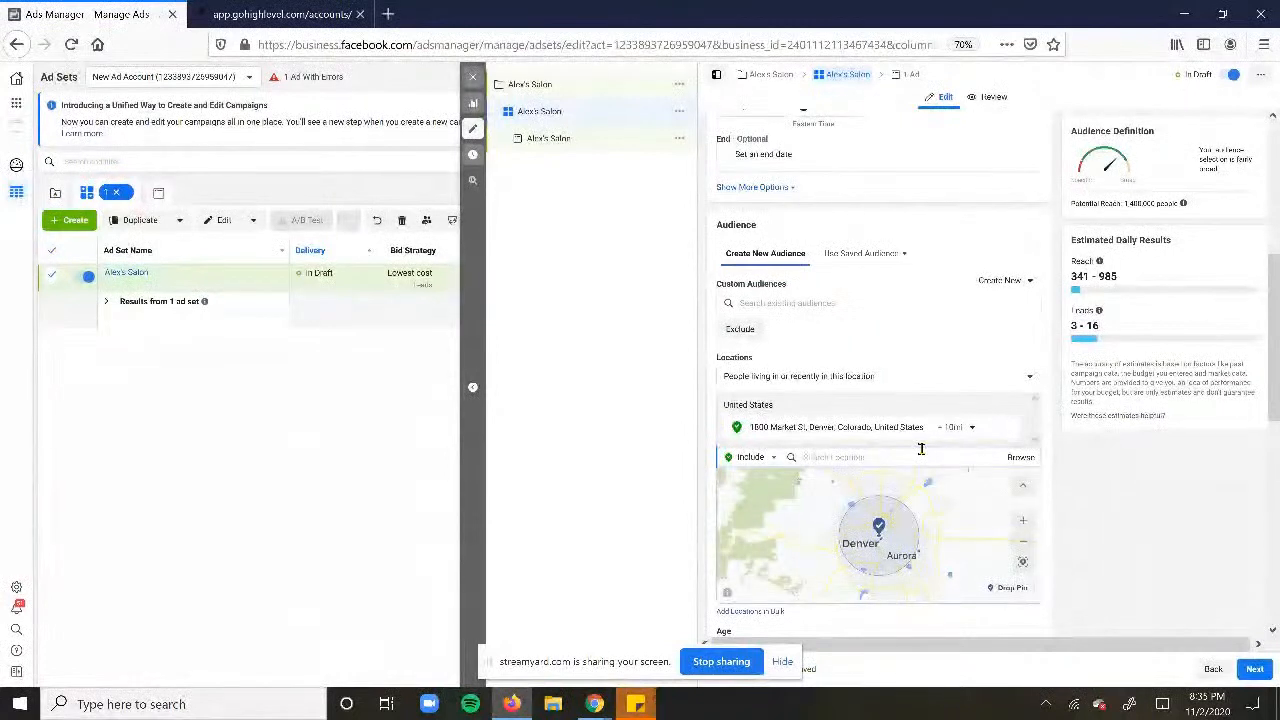
{"action": "left_click", "coordinate": [797, 384]}
- Set Locations to 'People living in this location' and drag the Denver radius down to 2 mi
{"action": "left_click", "coordinate": [803, 450]}
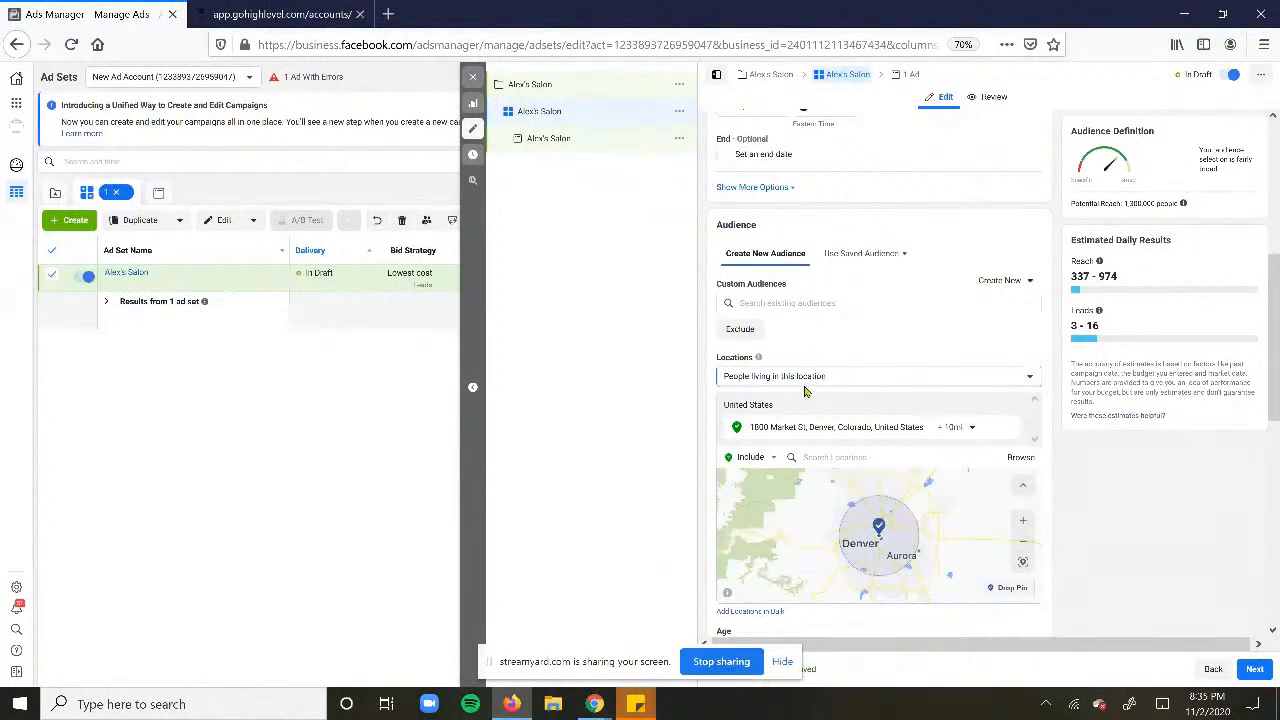
{"action": "left_click", "coordinate": [960, 430]}
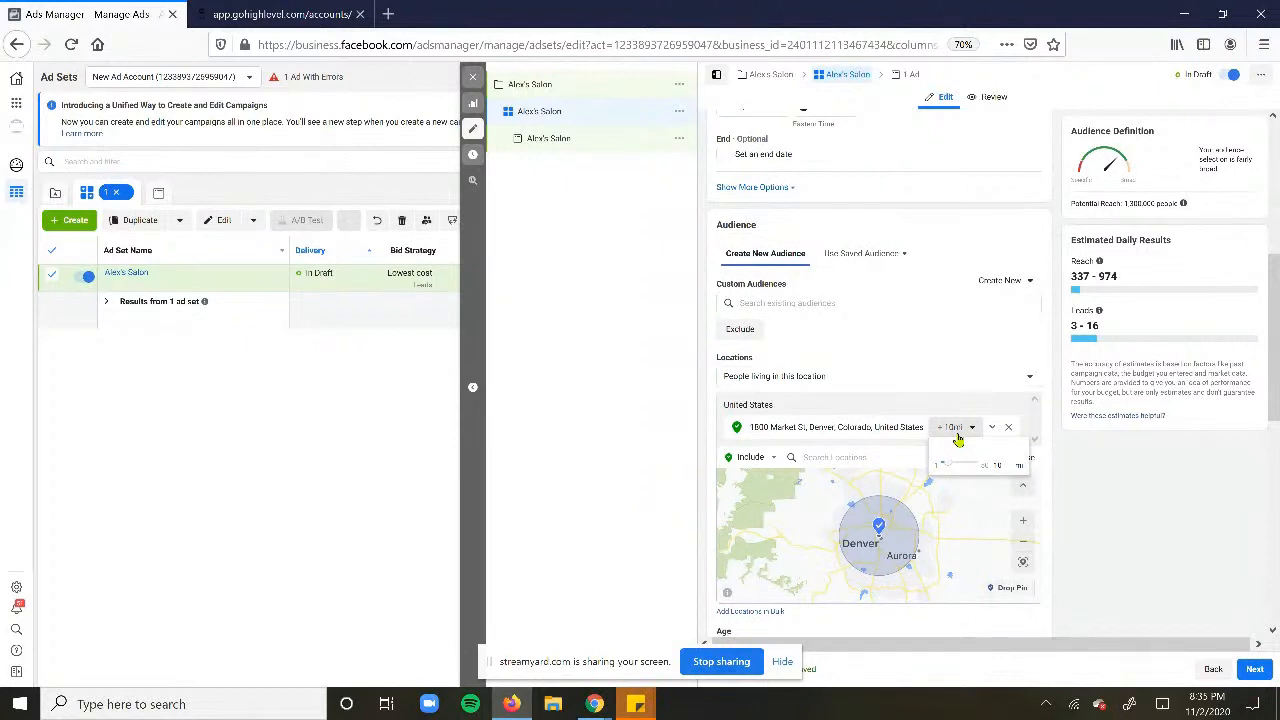
{"action": "left_click", "coordinate": [917, 377]}
{"action": "left_click", "coordinate": [931, 344]}
{"action": "left_click", "coordinate": [965, 430]}
{"action": "left_click_drag", "start_coordinate": [950, 473], "coordinate": [946, 467]}
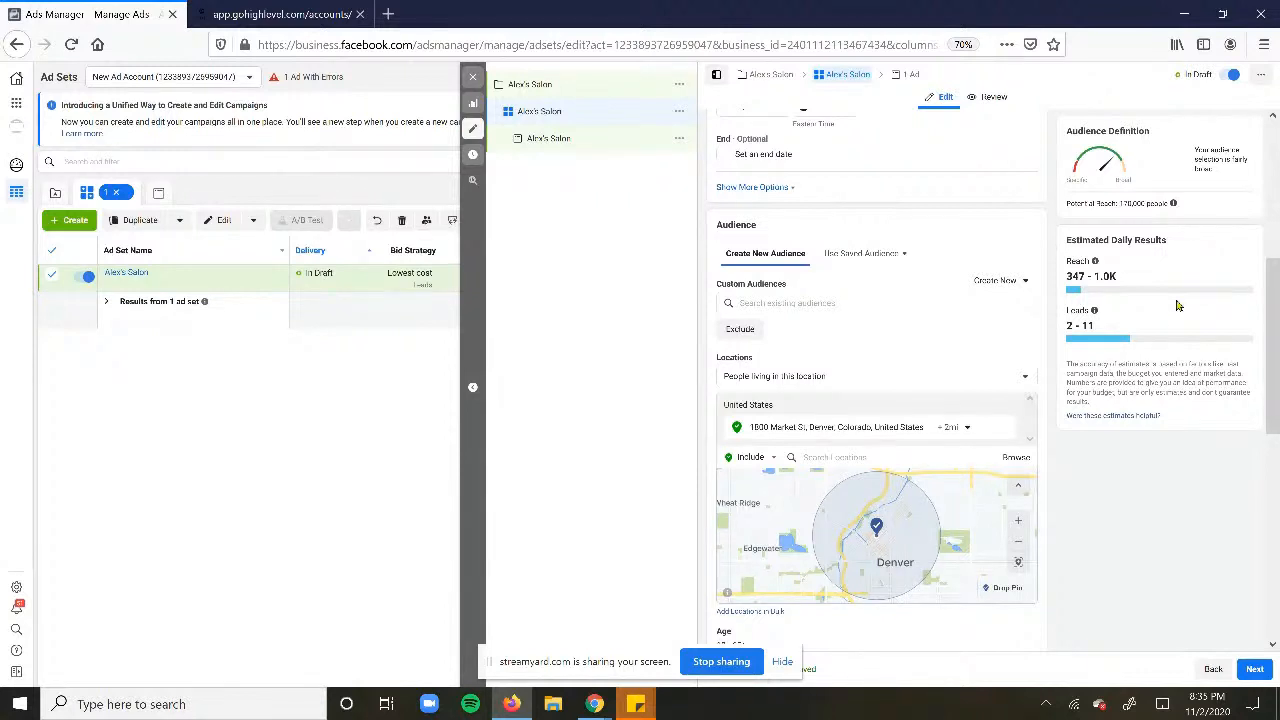
{"action": "left_click_drag", "start_coordinate": [1067, 203], "coordinate": [1170, 206]}
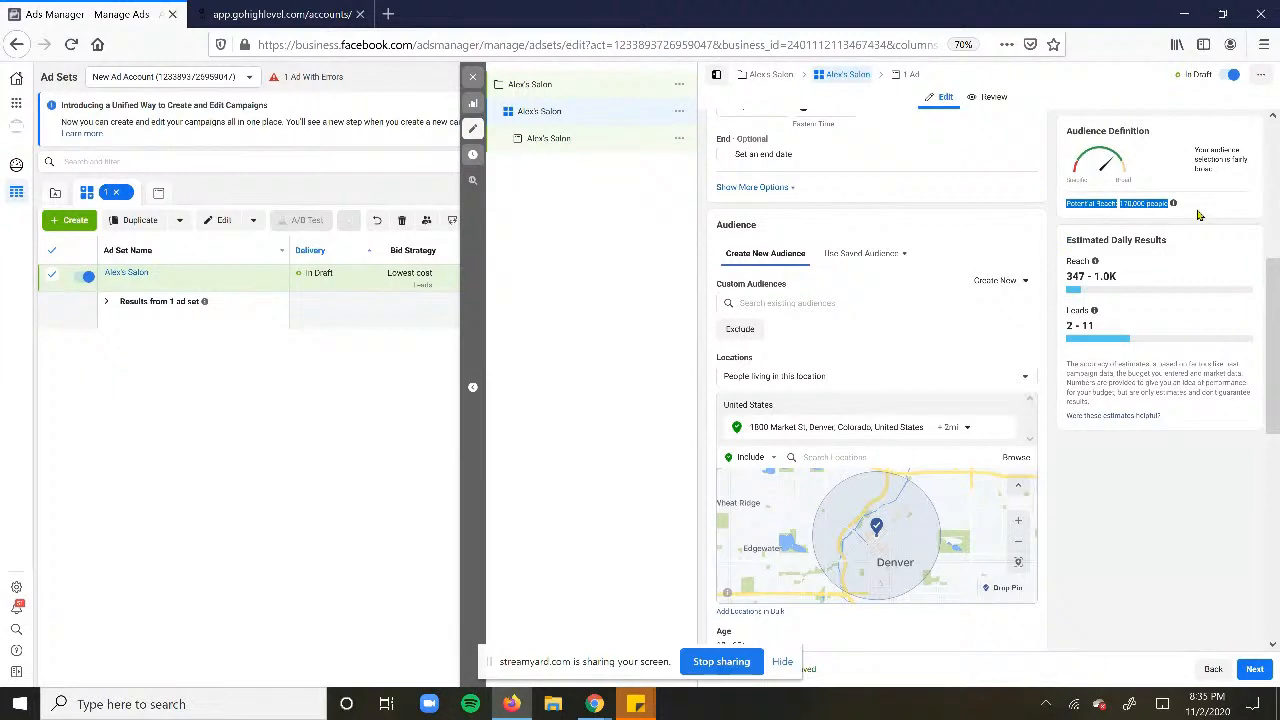
{"action": "left_click", "coordinate": [1130, 210]}
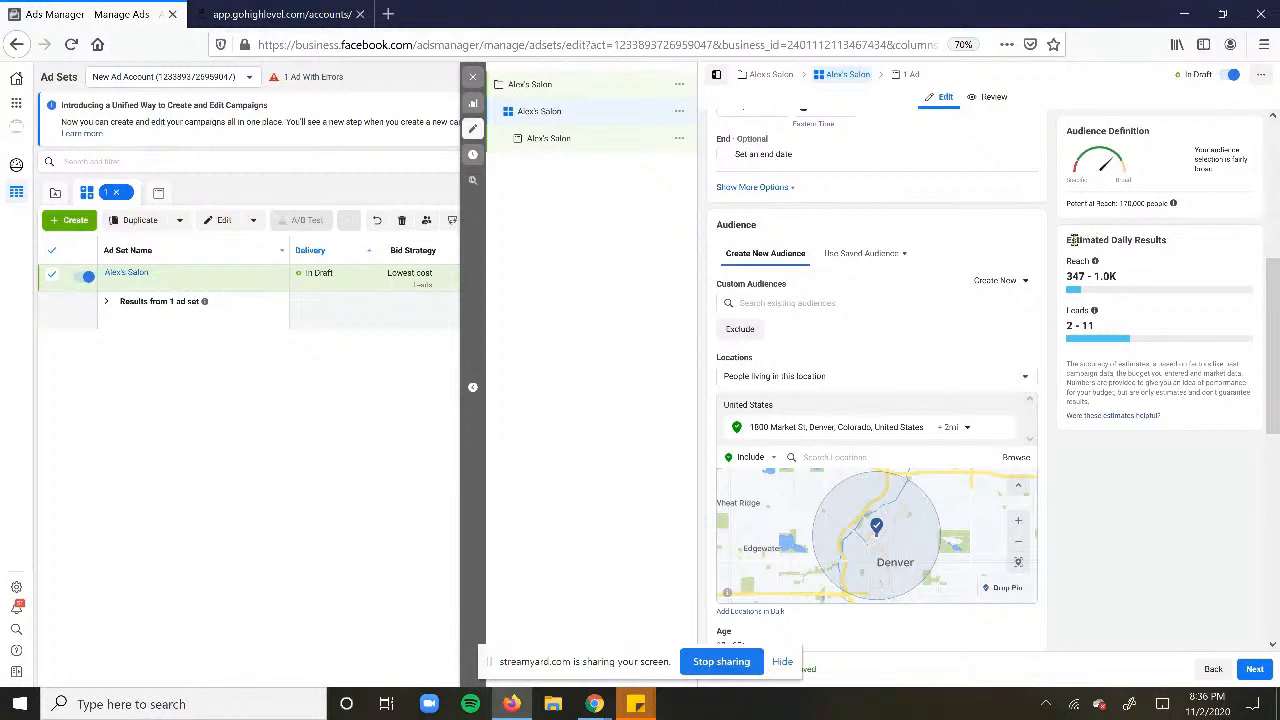
{"action": "left_click_drag", "start_coordinate": [1066, 240], "coordinate": [1183, 333]}
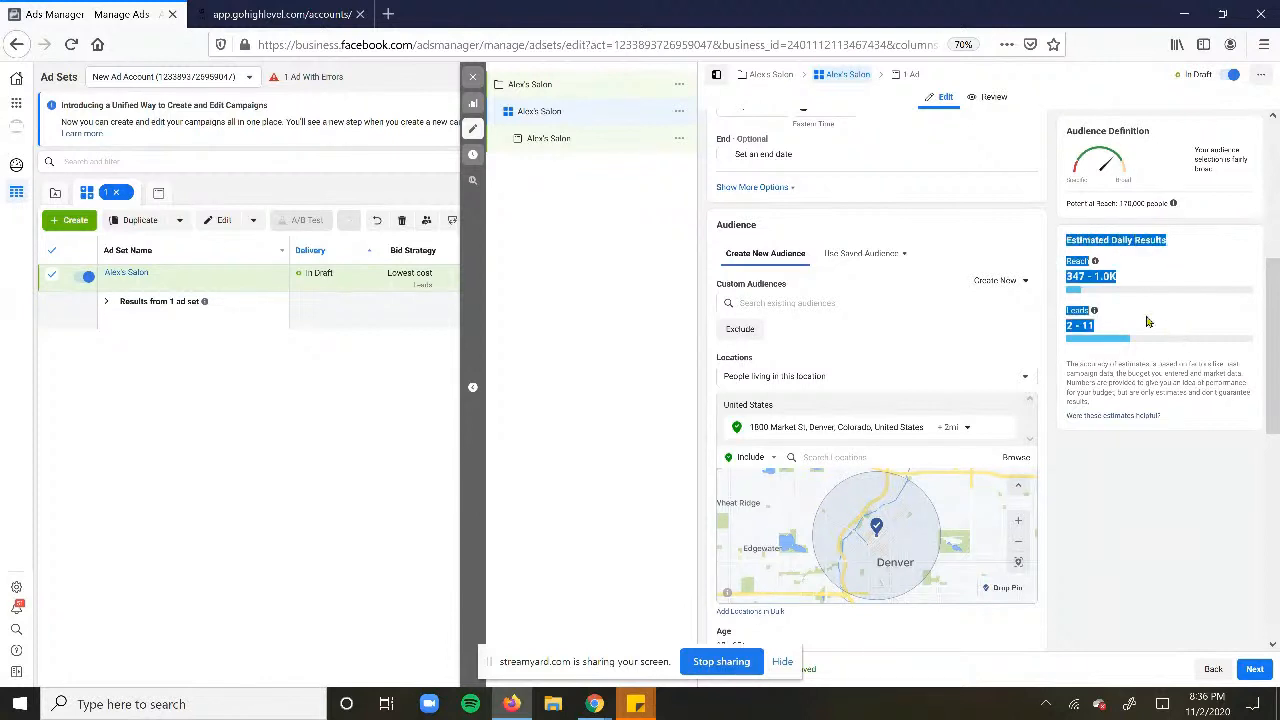
{"action": "left_click", "coordinate": [1135, 318]}
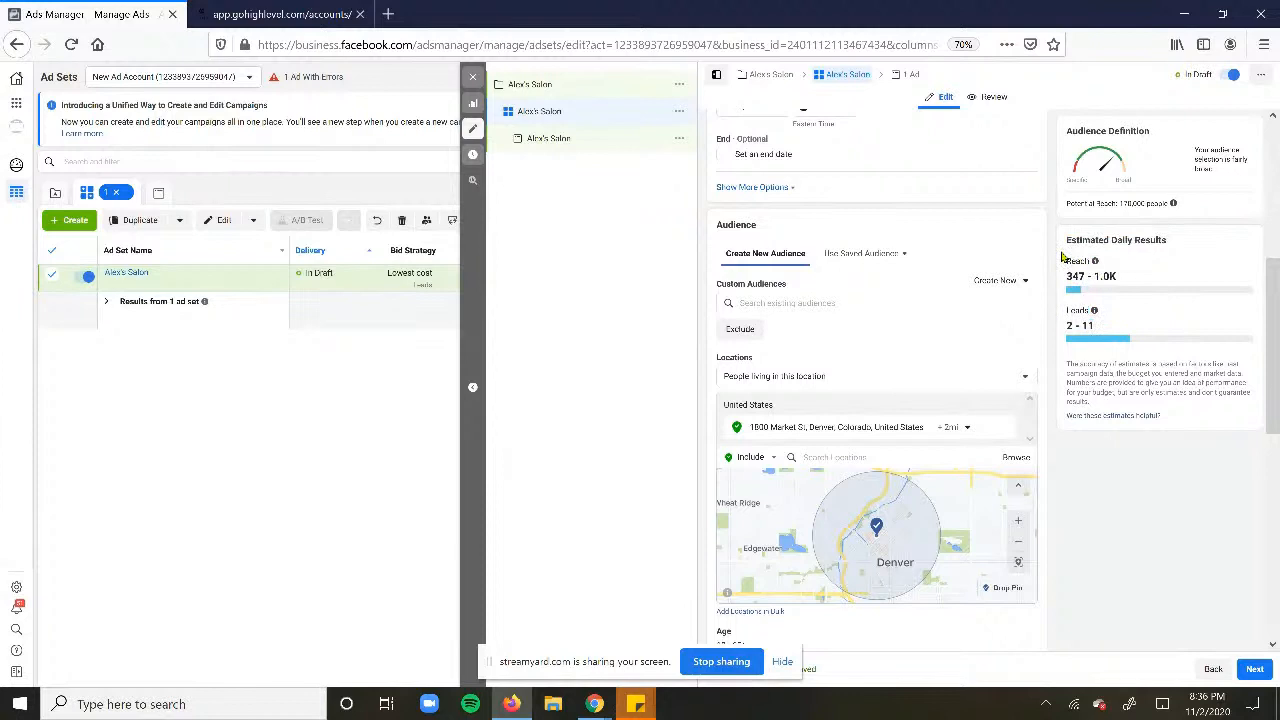
{"action": "left_click_drag", "start_coordinate": [1063, 257], "coordinate": [1120, 285]}
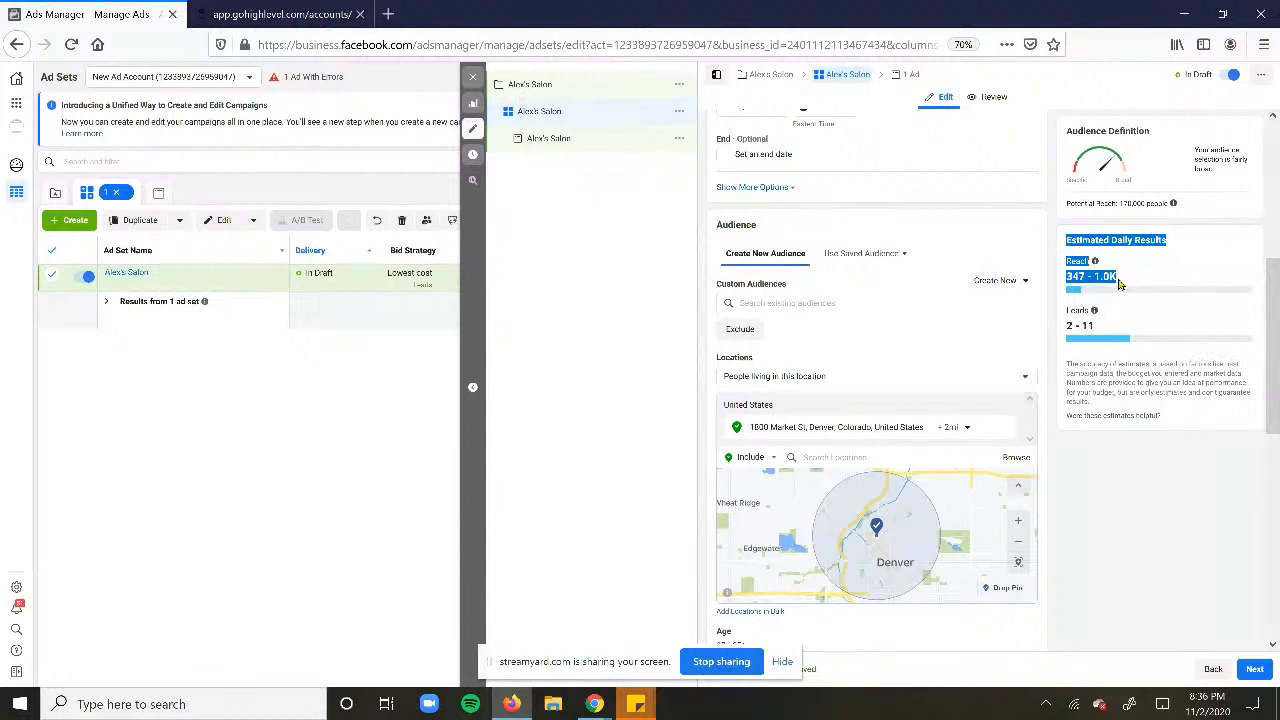
{"action": "left_click", "coordinate": [1118, 284]}
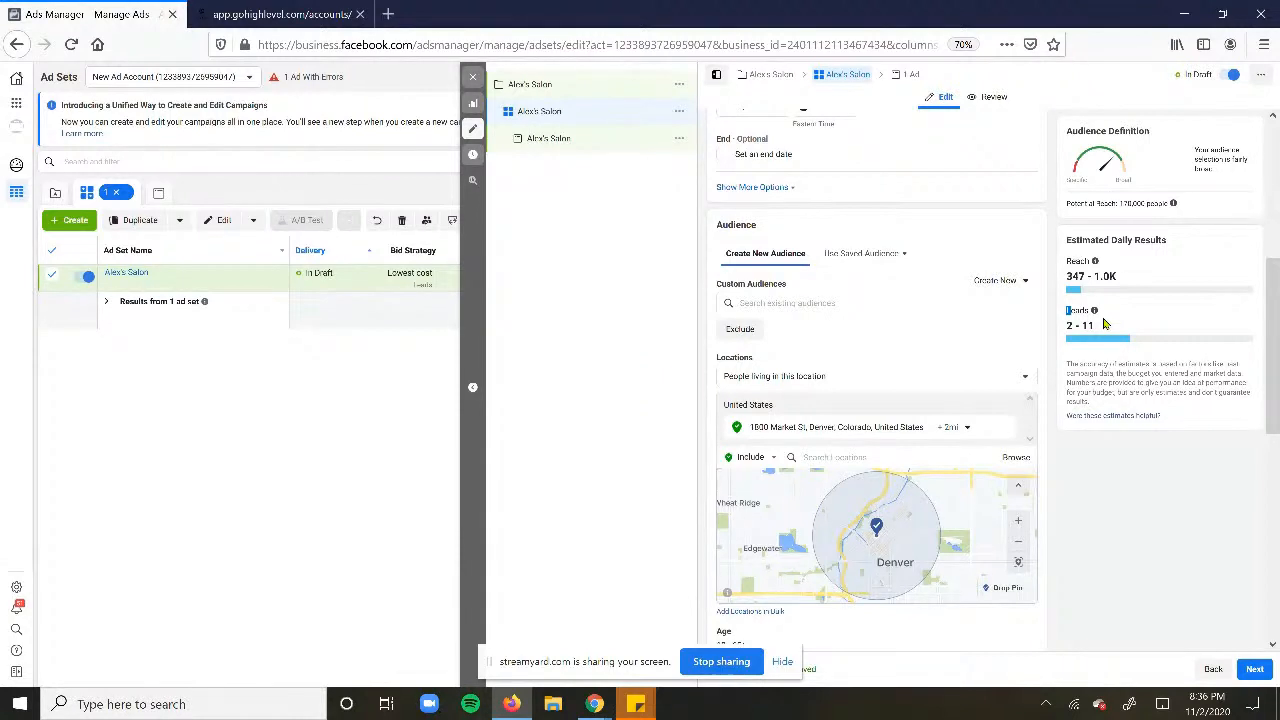
{"action": "mouse_move", "coordinate": [1094, 311]}
{"action": "scroll", "coordinate": [898, 445], "scroll_direction": "down", "scroll_amount": 3}
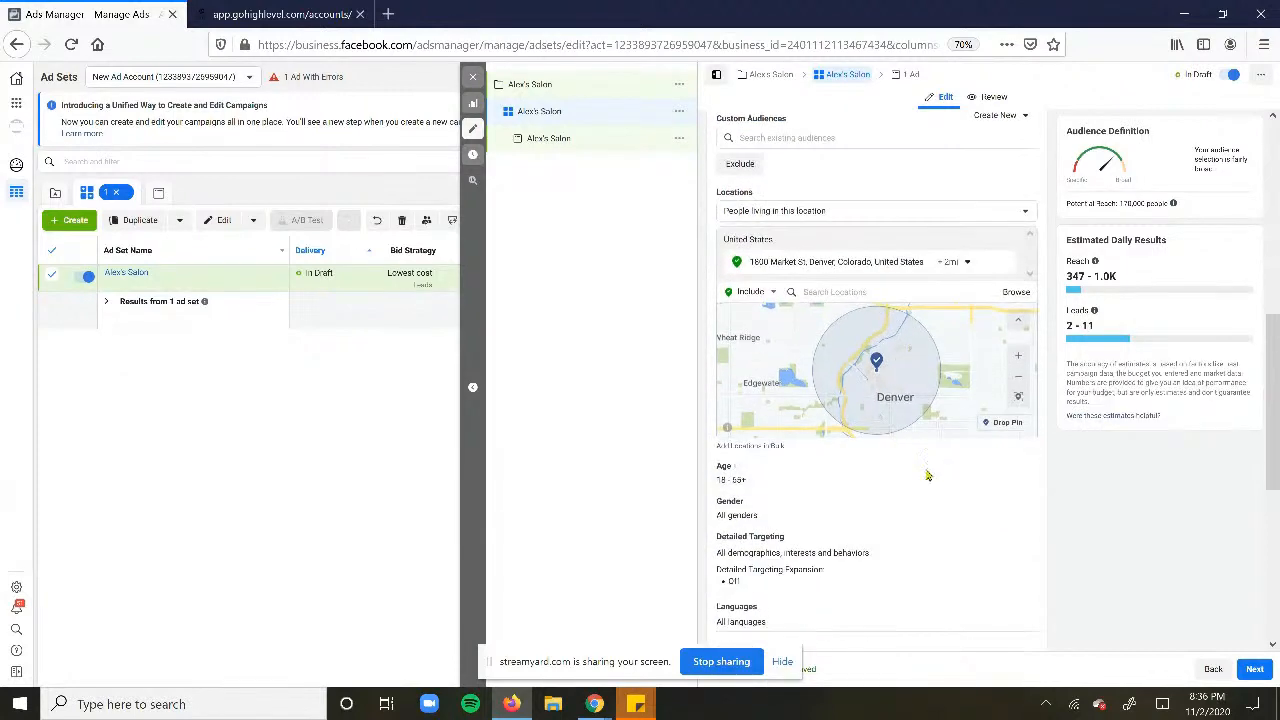
{"action": "left_click_drag", "start_coordinate": [417, 6], "coordinate": [505, 112]}
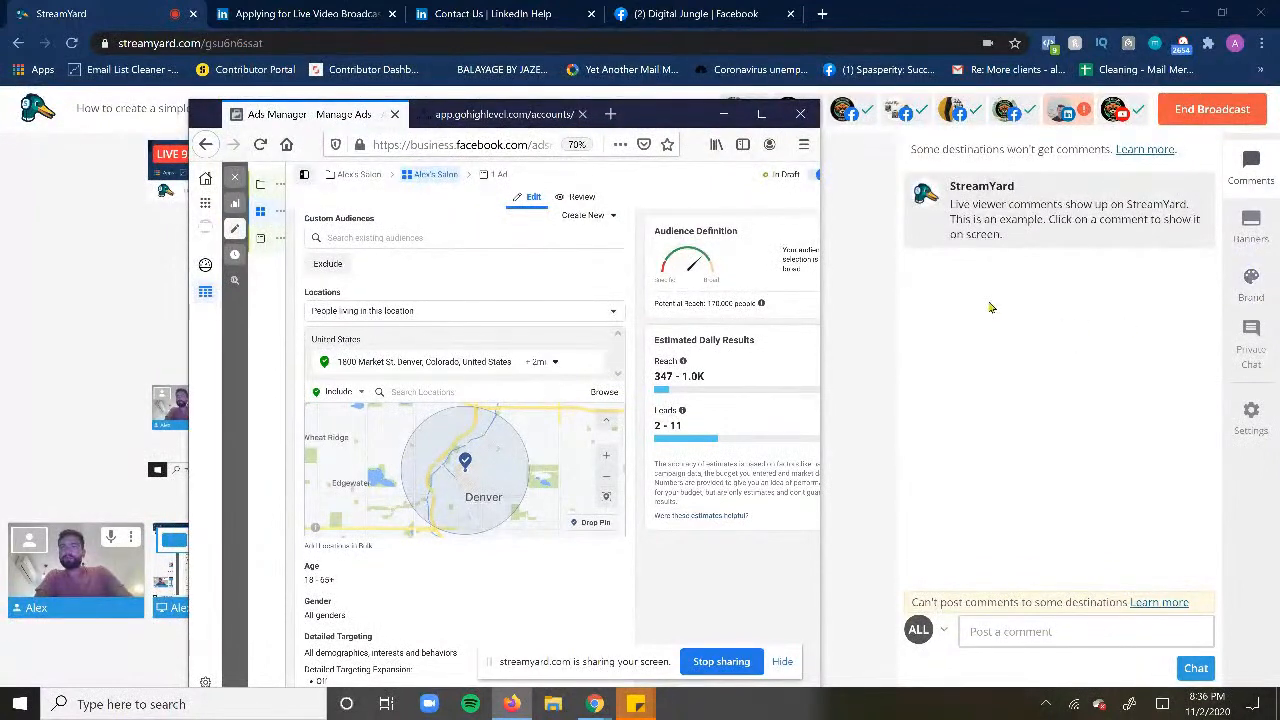
{"action": "left_click", "coordinate": [877, 229]}
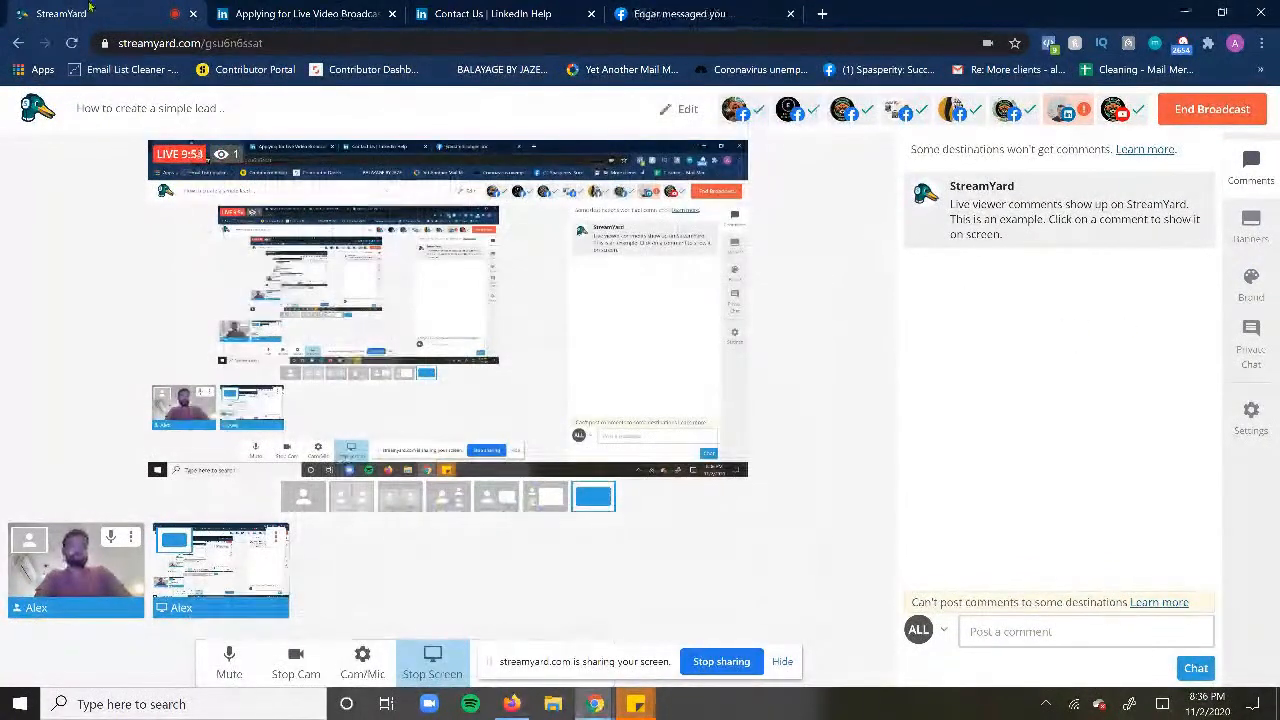
{"action": "left_click", "coordinate": [262, 13]}
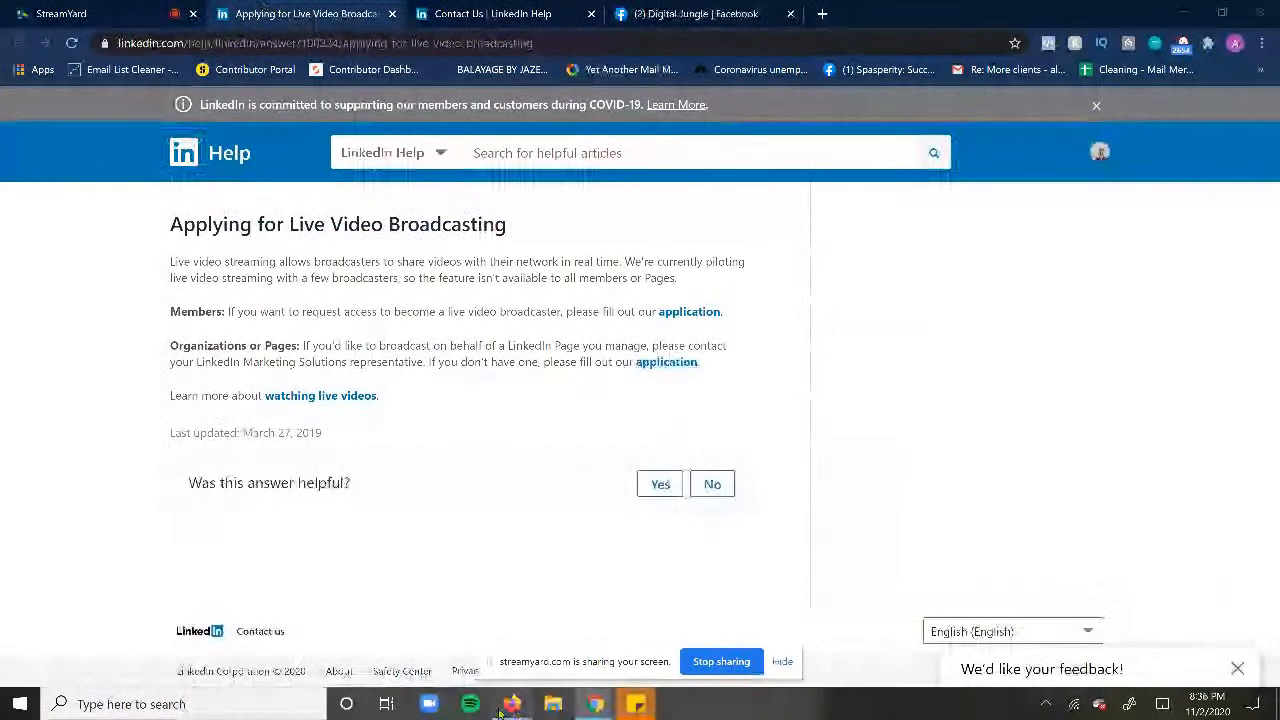
{"action": "left_click", "coordinate": [510, 704]}
{"action": "left_click", "coordinate": [770, 110]}
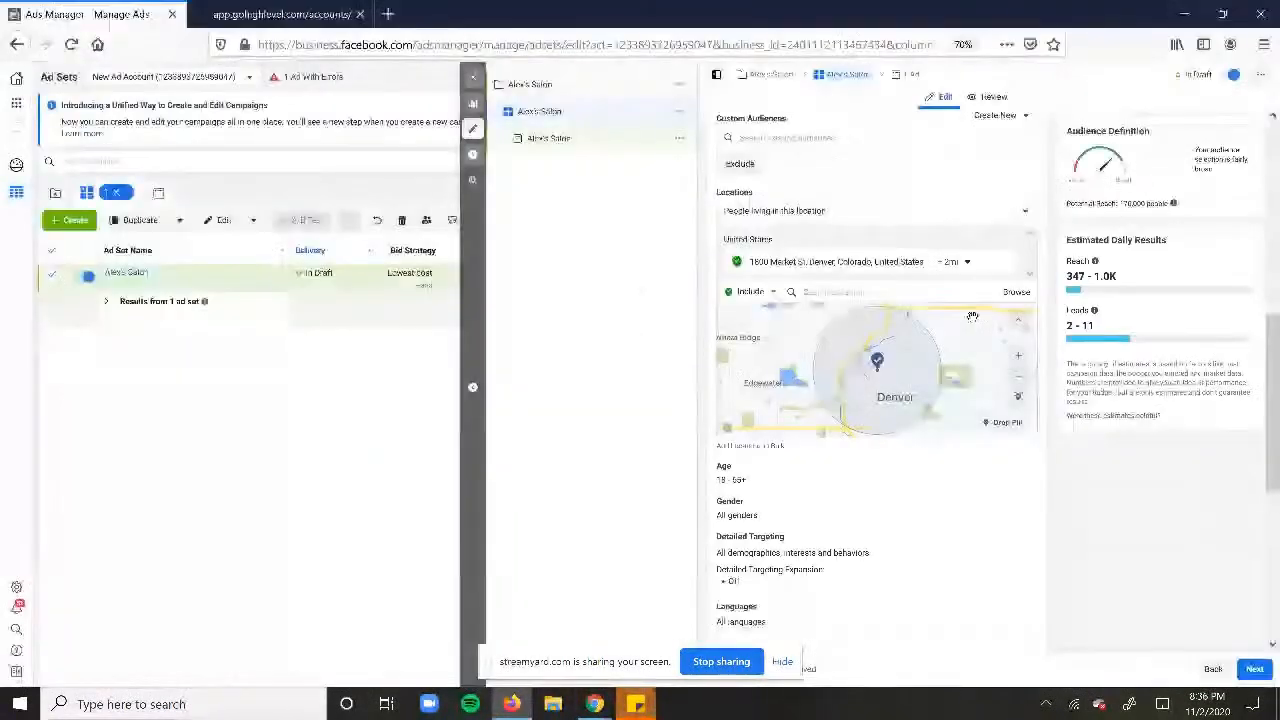
- Edit the Age setting and pick 25 as the minimum age
{"action": "left_click", "coordinate": [1016, 473]}
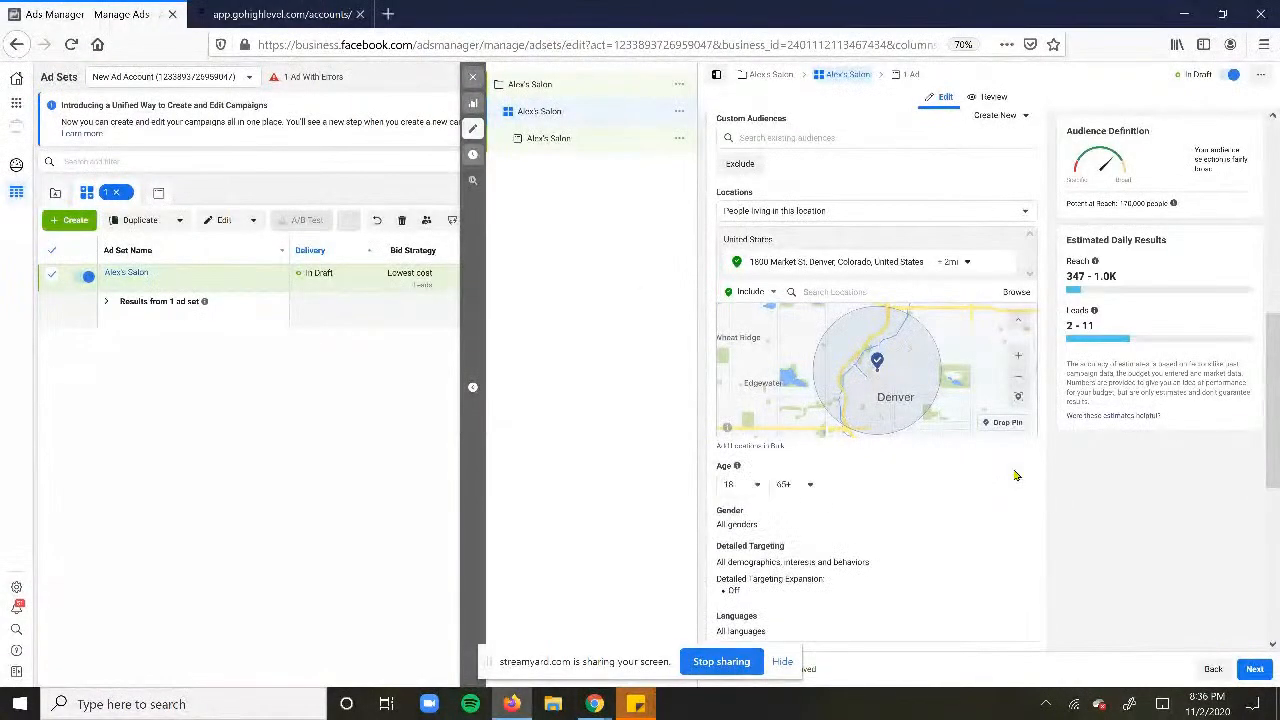
{"action": "left_click", "coordinate": [740, 484]}
{"action": "left_click", "coordinate": [897, 481]}
{"action": "left_click", "coordinate": [753, 485]}
{"action": "scroll", "coordinate": [772, 626], "scroll_direction": "down", "scroll_amount": 1}
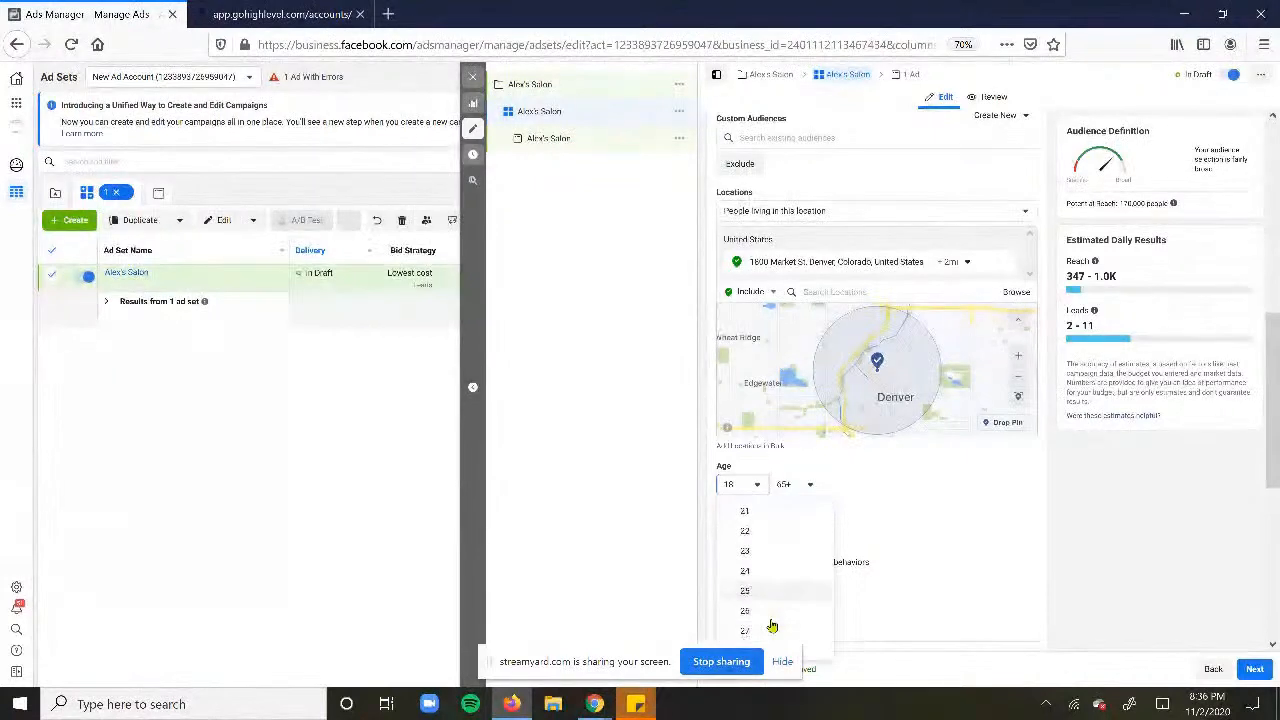
{"action": "left_click", "coordinate": [745, 594]}
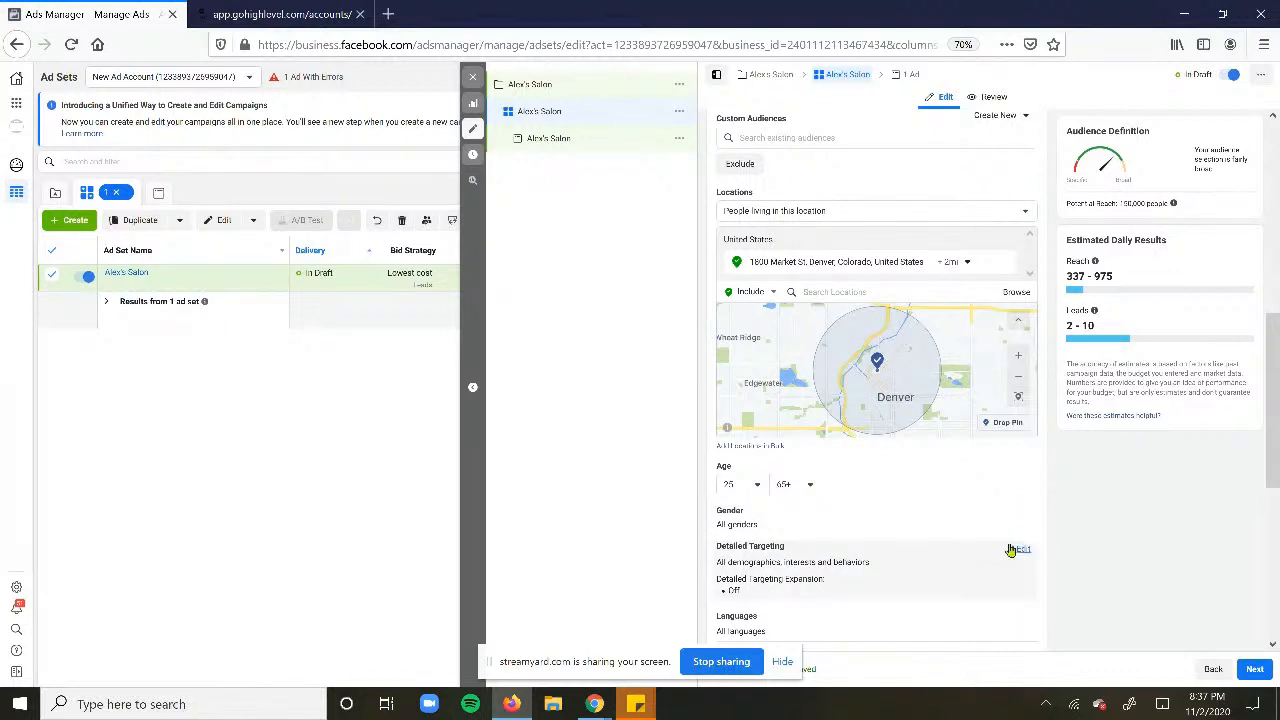
{"action": "left_click", "coordinate": [1014, 551]}
{"action": "left_click", "coordinate": [817, 578]}
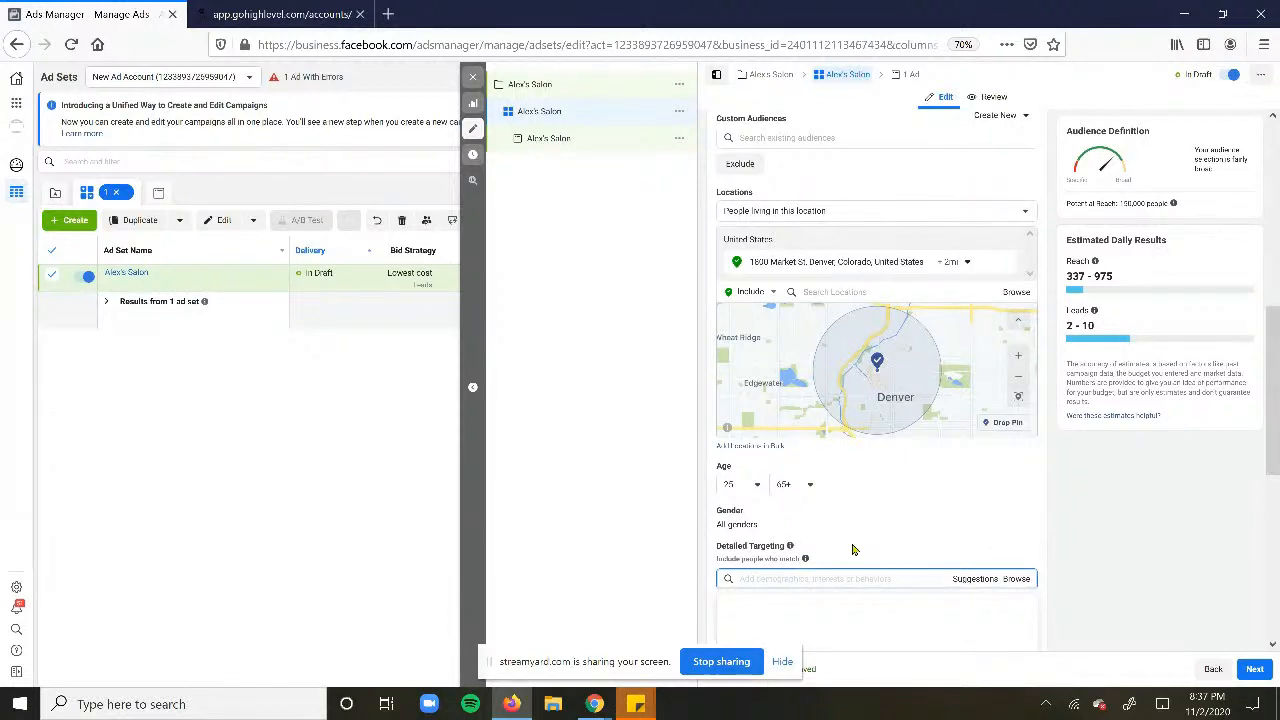
{"action": "scroll", "coordinate": [897, 522], "scroll_direction": "down", "scroll_amount": 2}
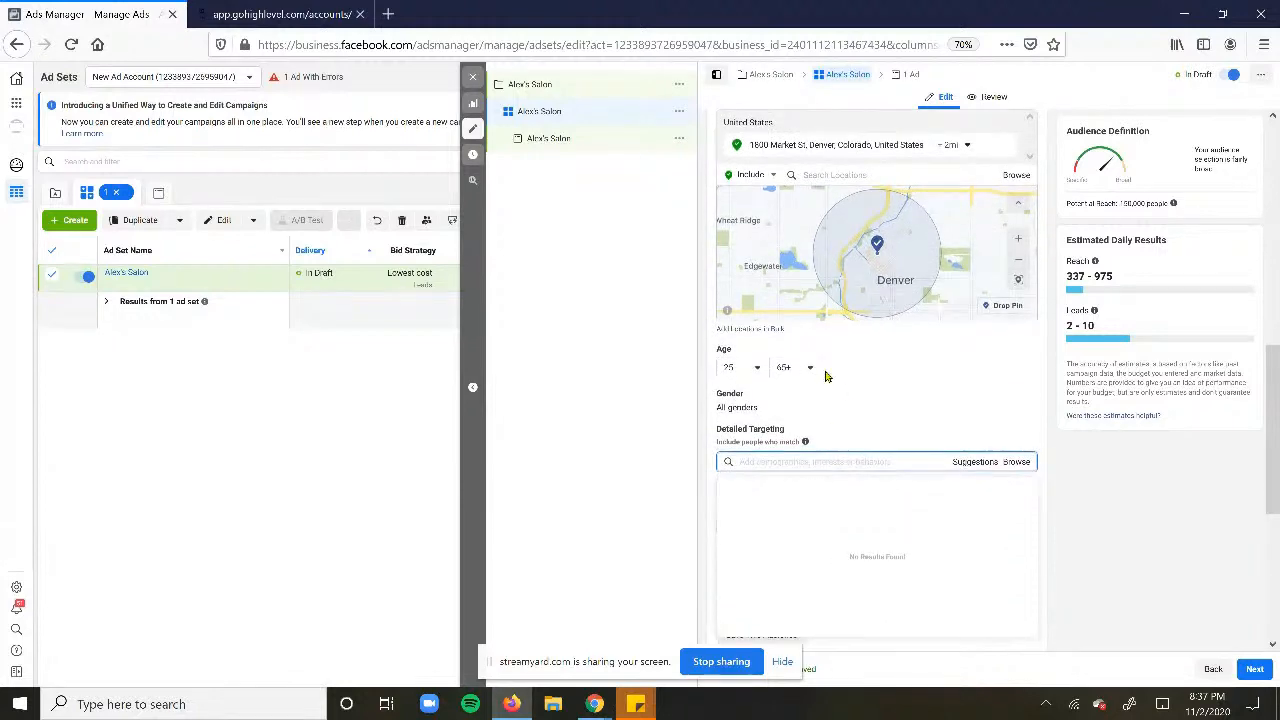
{"action": "left_click", "coordinate": [800, 437]}
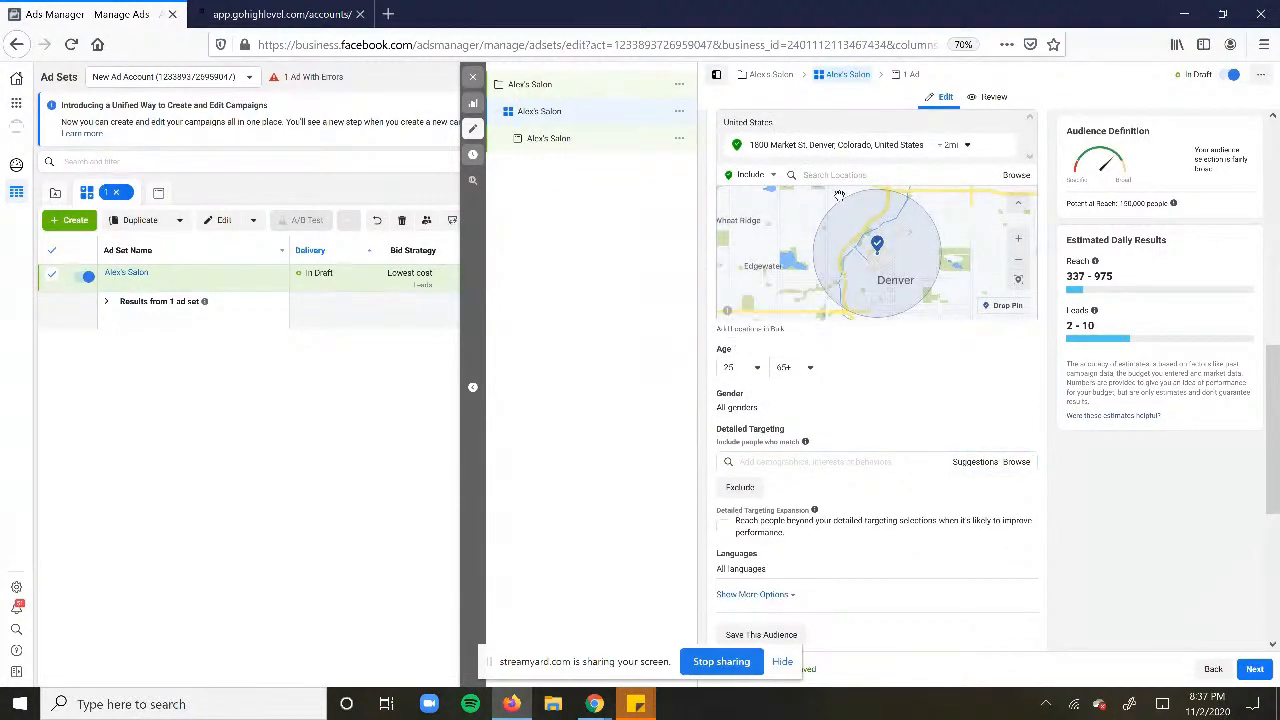
{"action": "scroll", "coordinate": [839, 195], "scroll_direction": "up", "scroll_amount": 5}
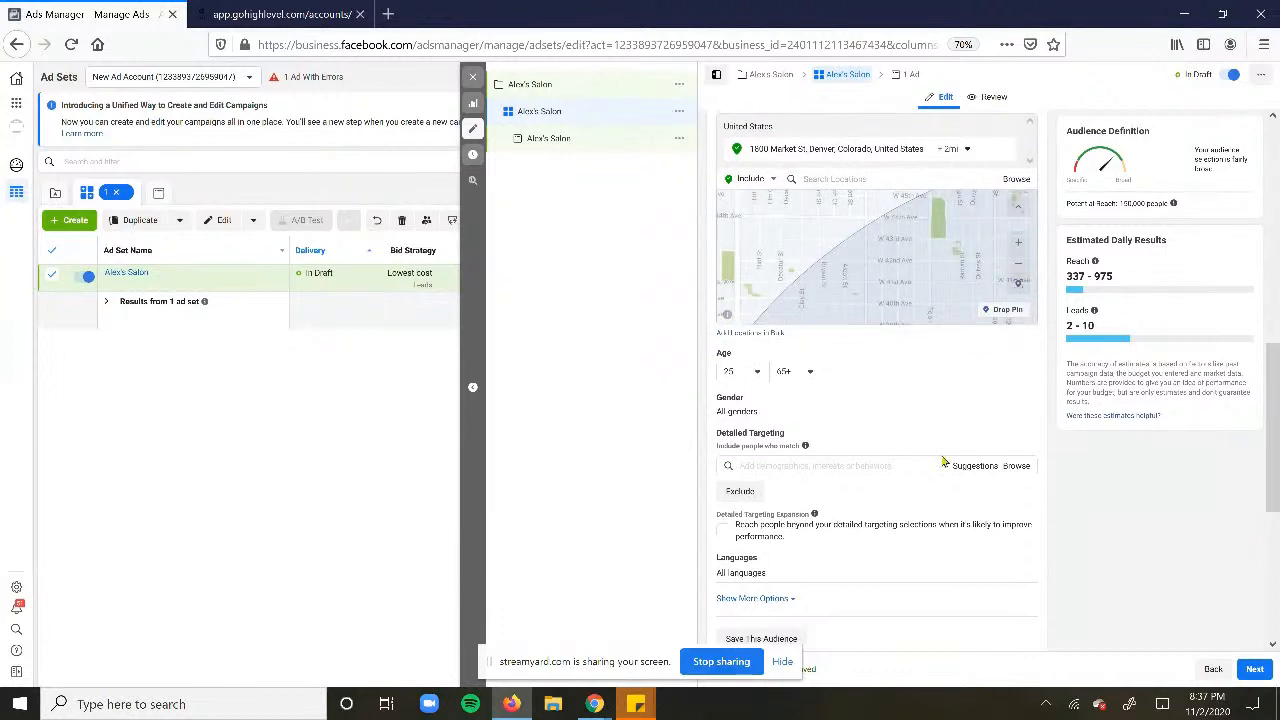
{"action": "left_click", "coordinate": [869, 467]}
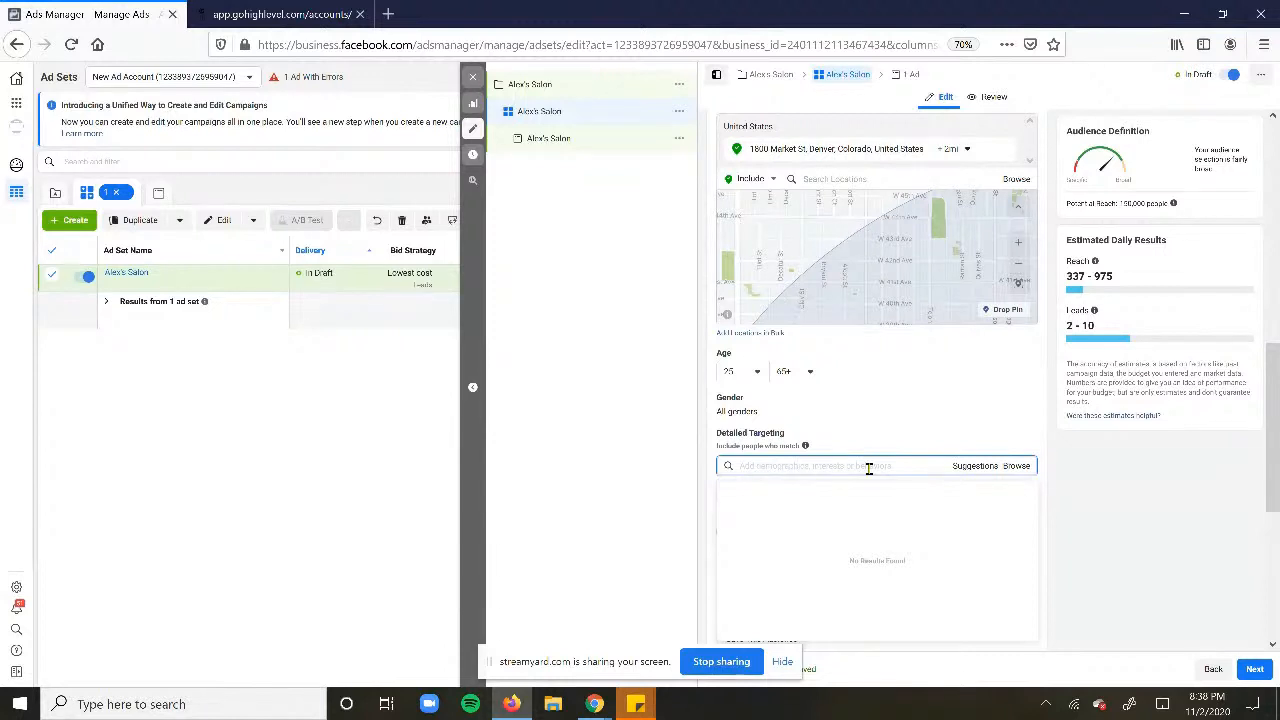
{"action": "type", "text": "hai"}
{"action": "key", "text": "BackSpace"}
{"action": "key", "text": "BackSpace"}
{"action": "key", "text": "BackSpace"}
{"action": "type", "text": "s owner"}
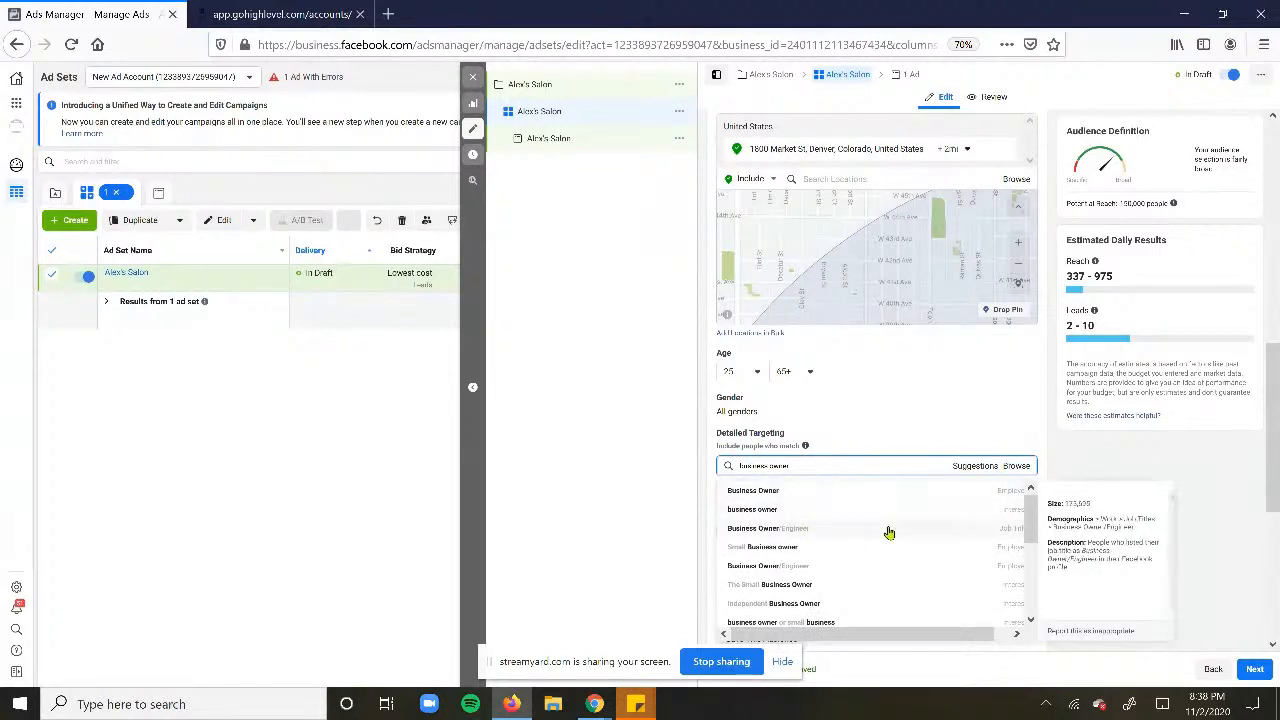
{"action": "scroll", "coordinate": [889, 532], "scroll_direction": "down", "scroll_amount": 2}
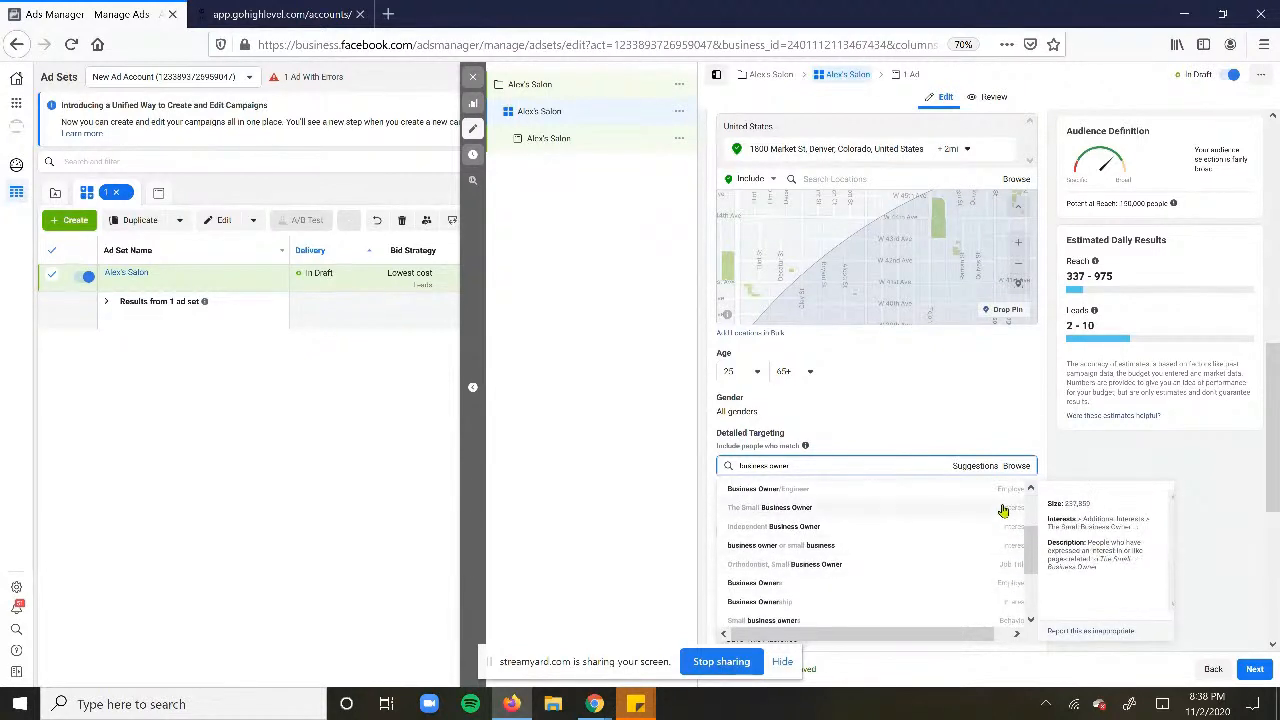
{"action": "scroll", "coordinate": [1003, 500], "scroll_direction": "up", "scroll_amount": 2}
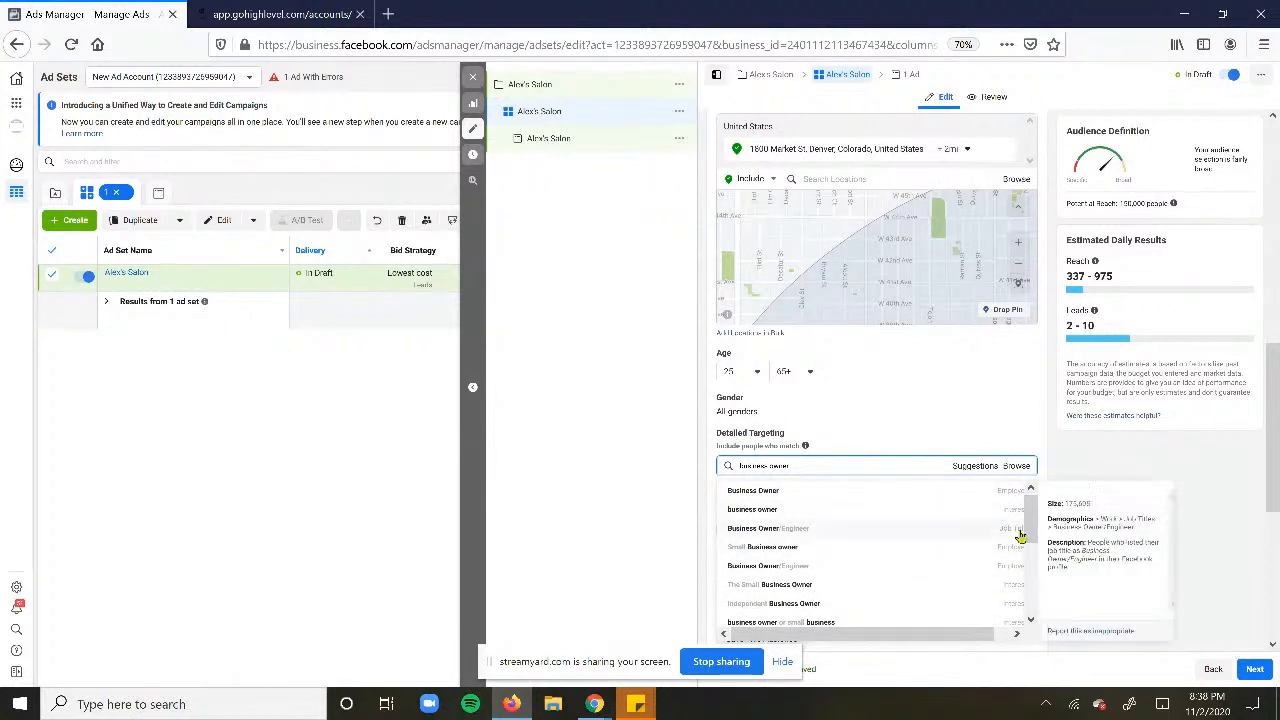
{"action": "scroll", "coordinate": [1033, 527], "scroll_direction": "down", "scroll_amount": 3}
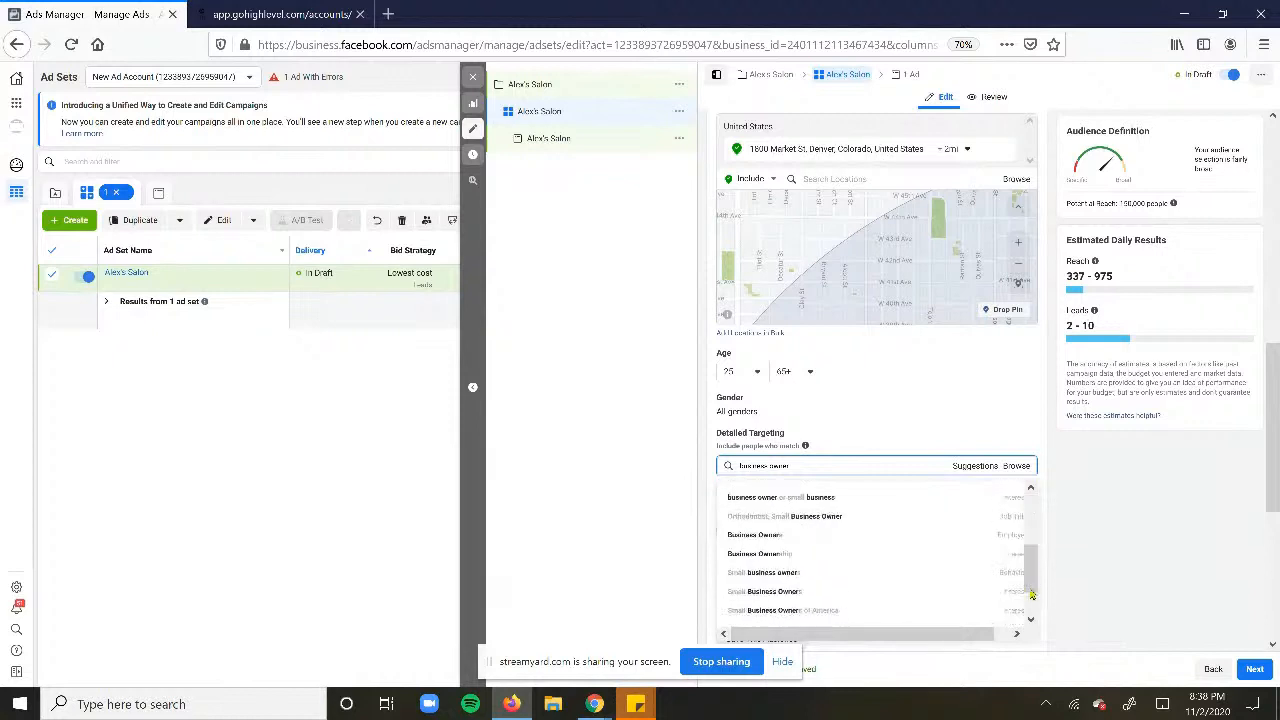
{"action": "left_click", "coordinate": [1056, 541]}
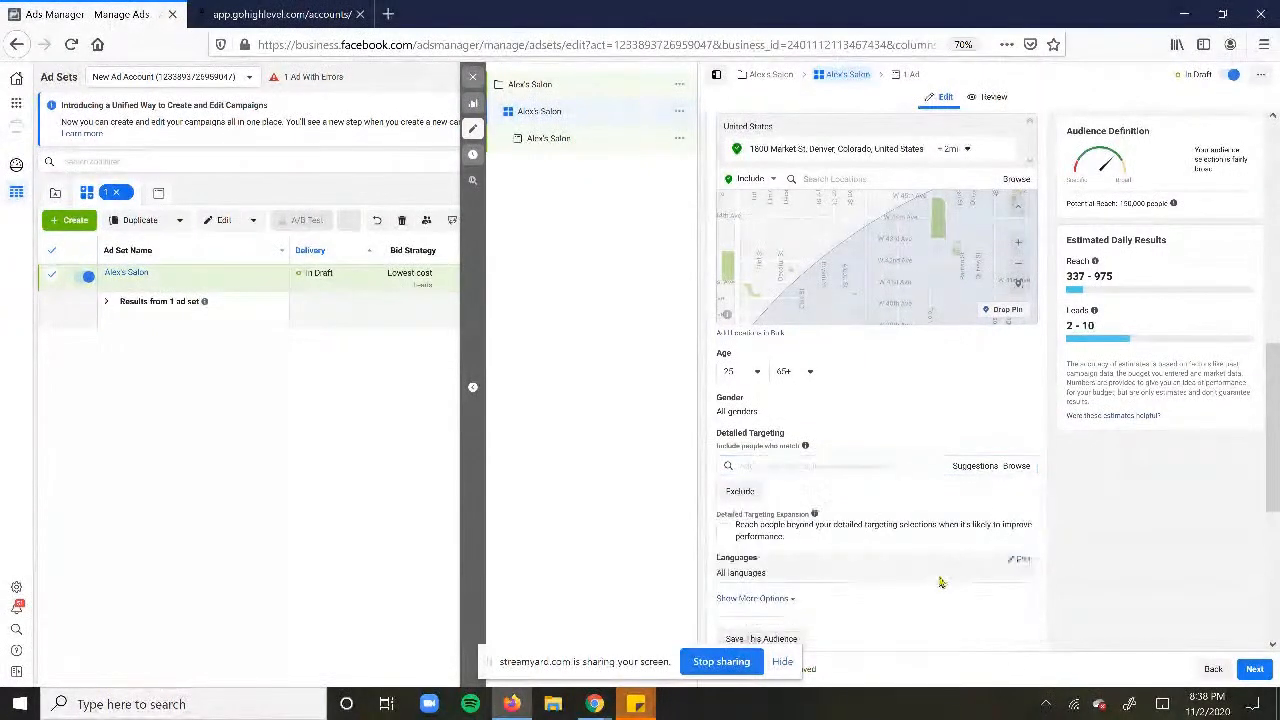
{"action": "left_click", "coordinate": [760, 470]}
{"action": "type", "text": "H"}
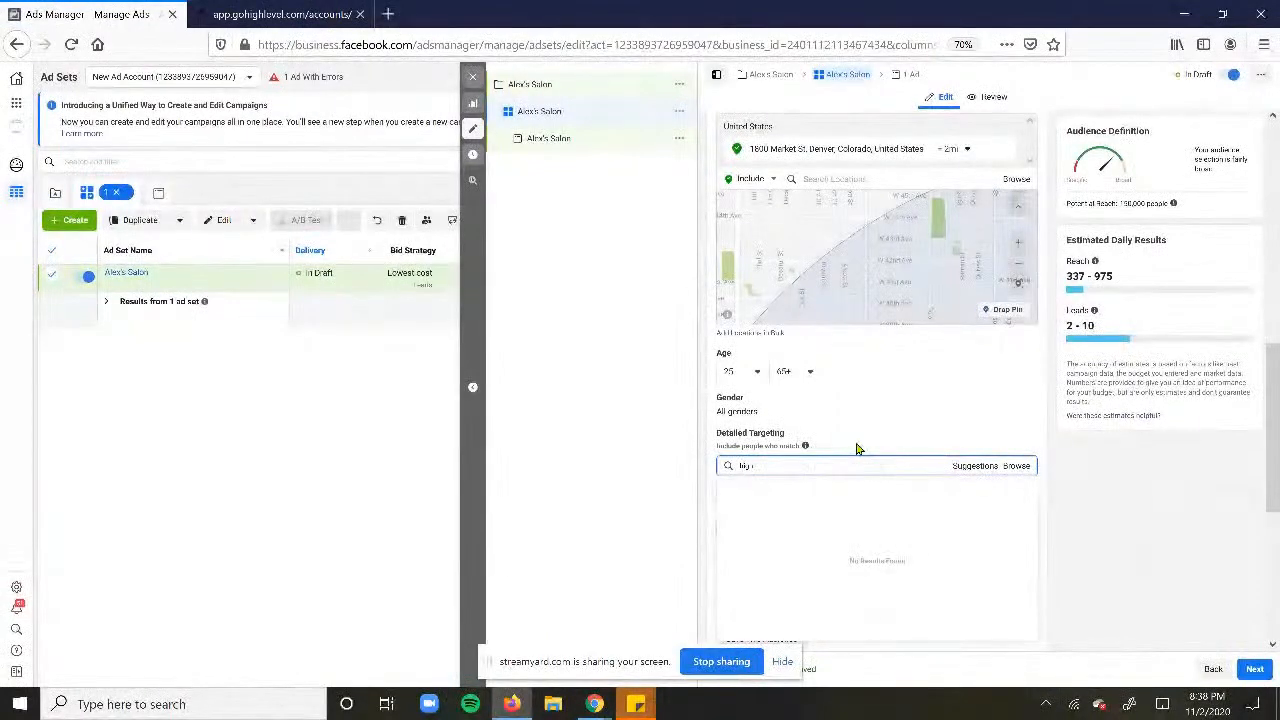
{"action": "type", "text": "ig"}
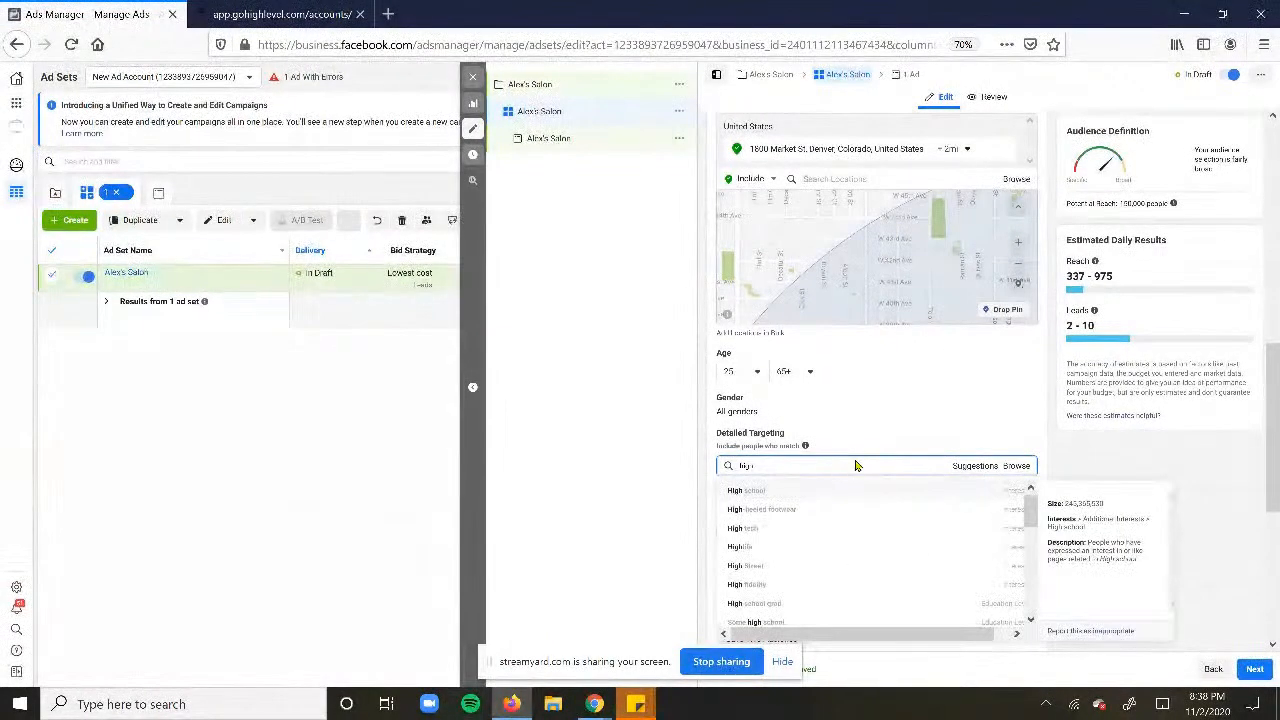
{"action": "key", "text": "BackSpace"}
{"action": "key", "text": "BackSpace"}
{"action": "key", "text": "BackSpace"}
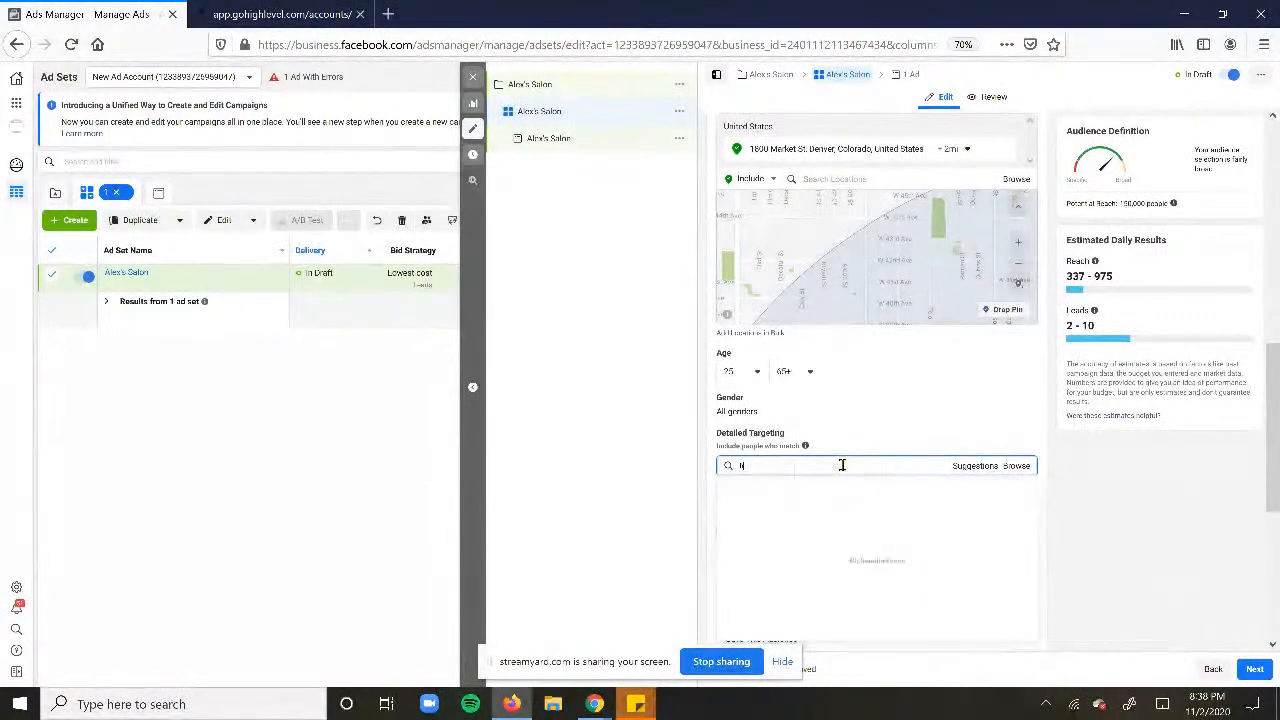
{"action": "type", "text": "income"}
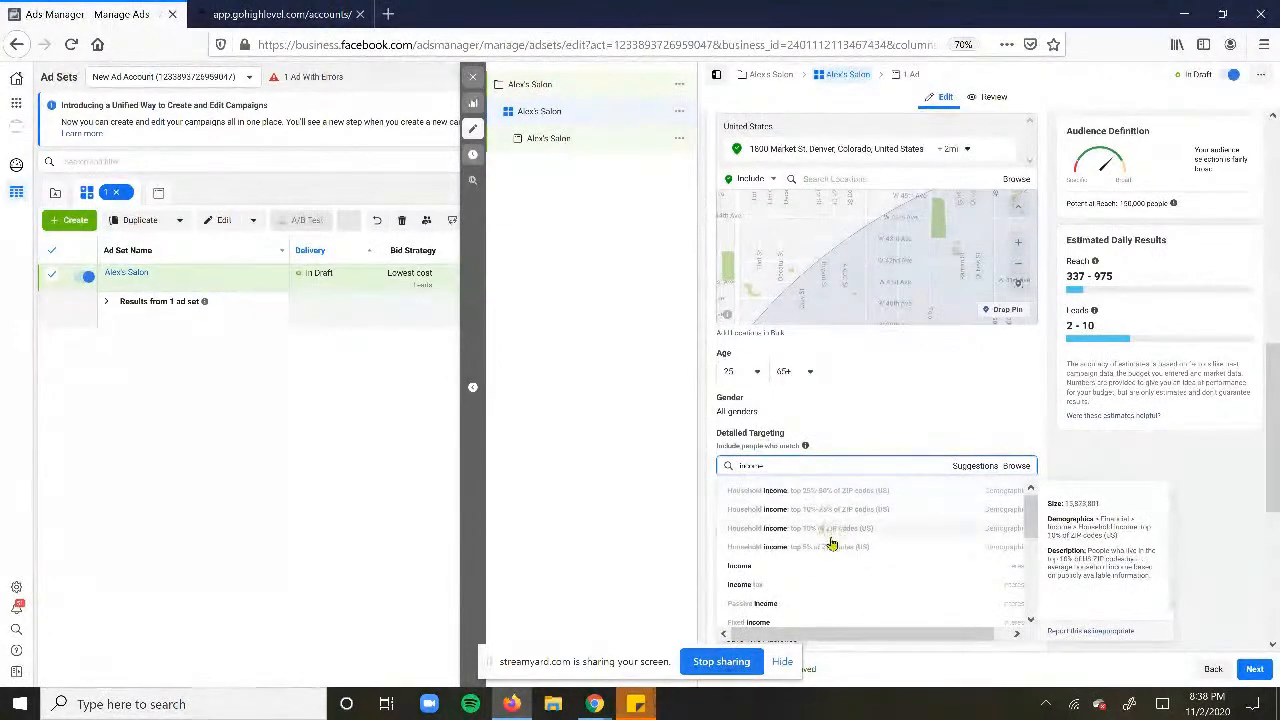
{"action": "left_click", "coordinate": [866, 443]}
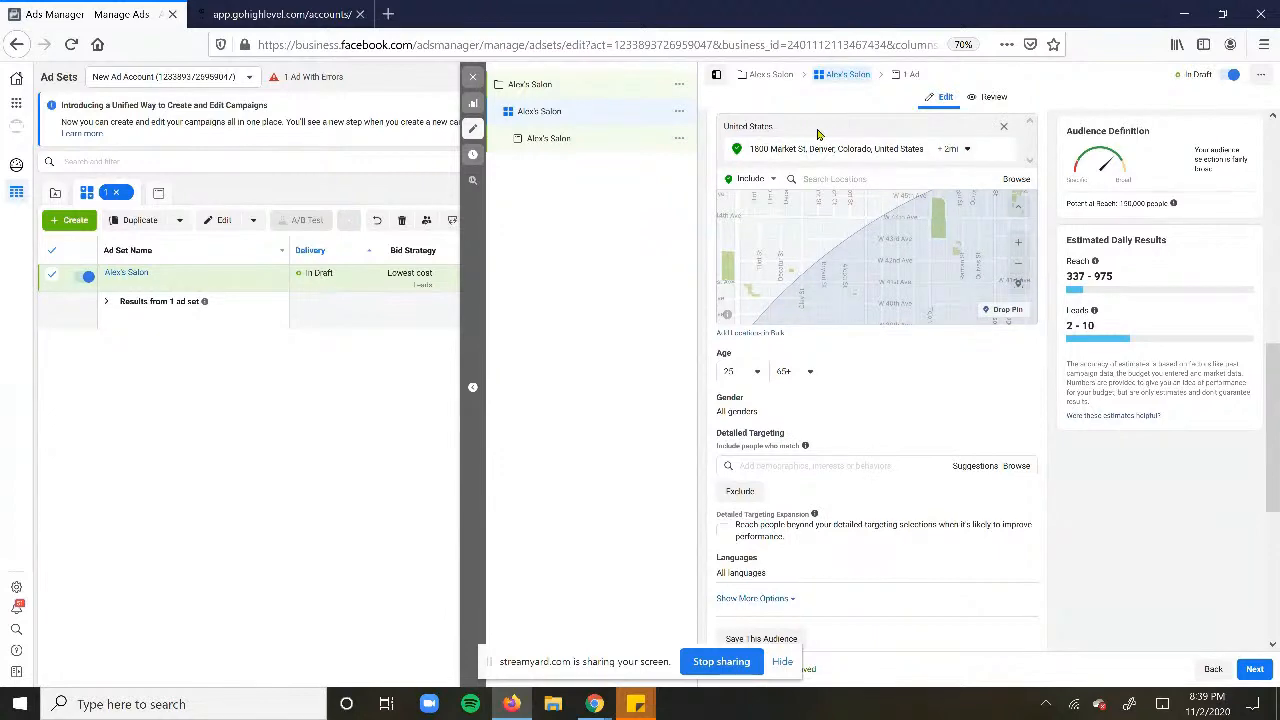
- Remove Denver and add United States, Canada and Mexico, noting the 270,000,000 potential reach
{"action": "scroll", "coordinate": [817, 134], "scroll_direction": "up", "scroll_amount": 1}
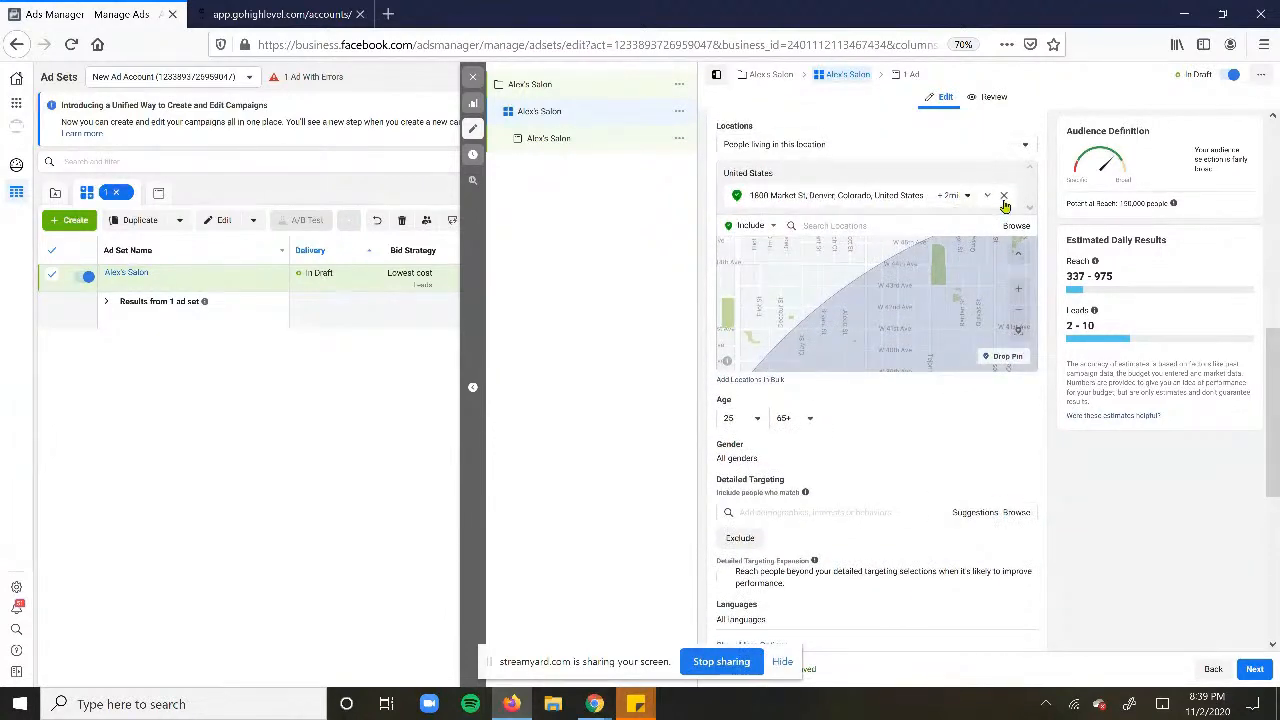
{"action": "left_click", "coordinate": [1004, 197]}
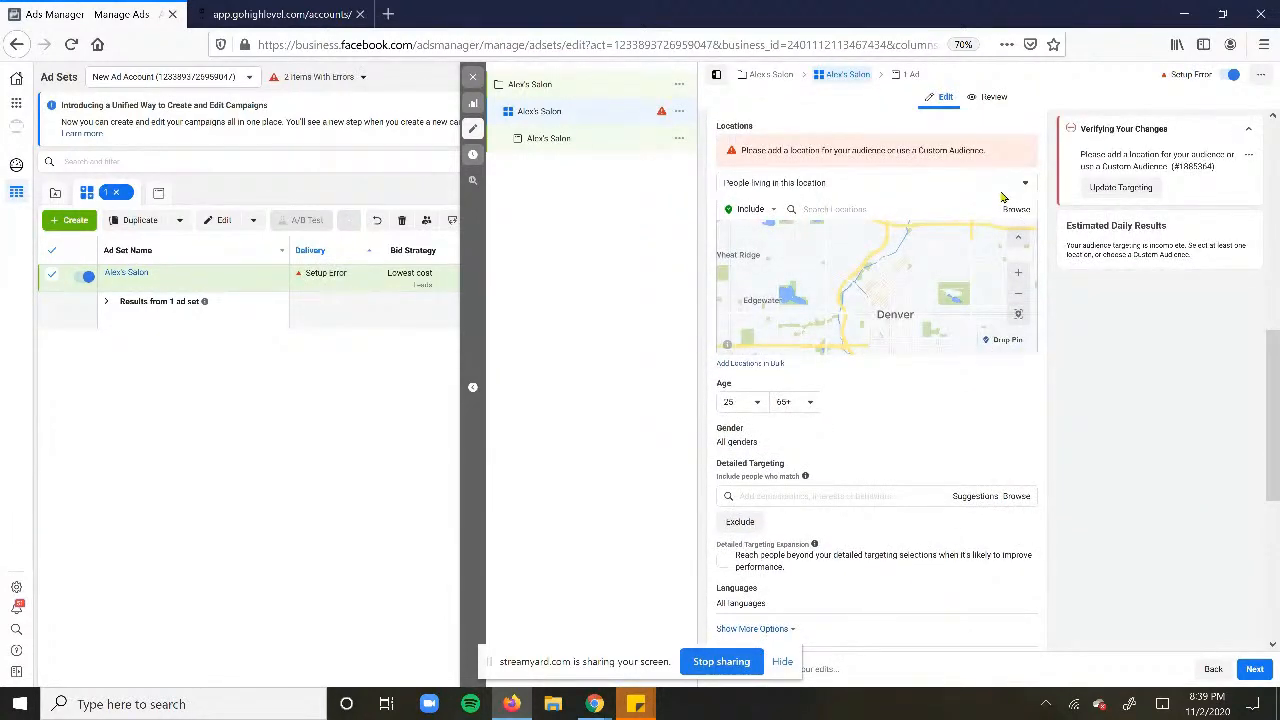
{"action": "left_click", "coordinate": [838, 205]}
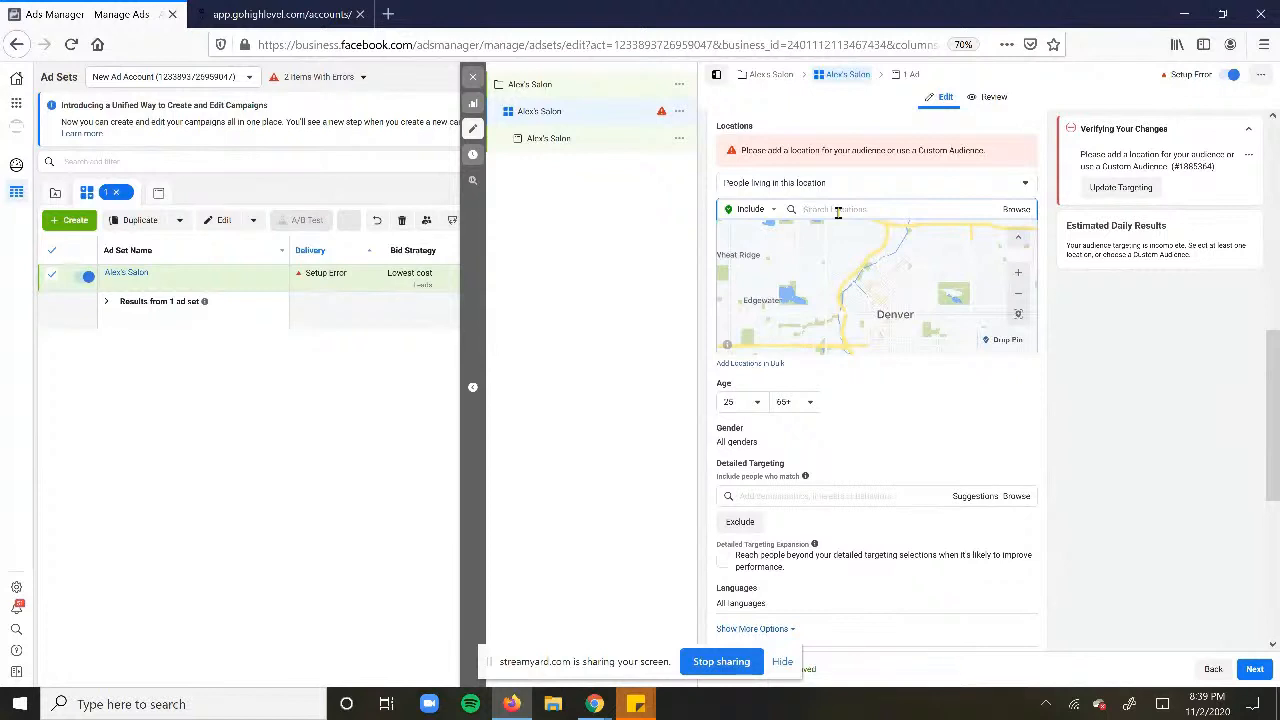
{"action": "type", "text": "united states"}
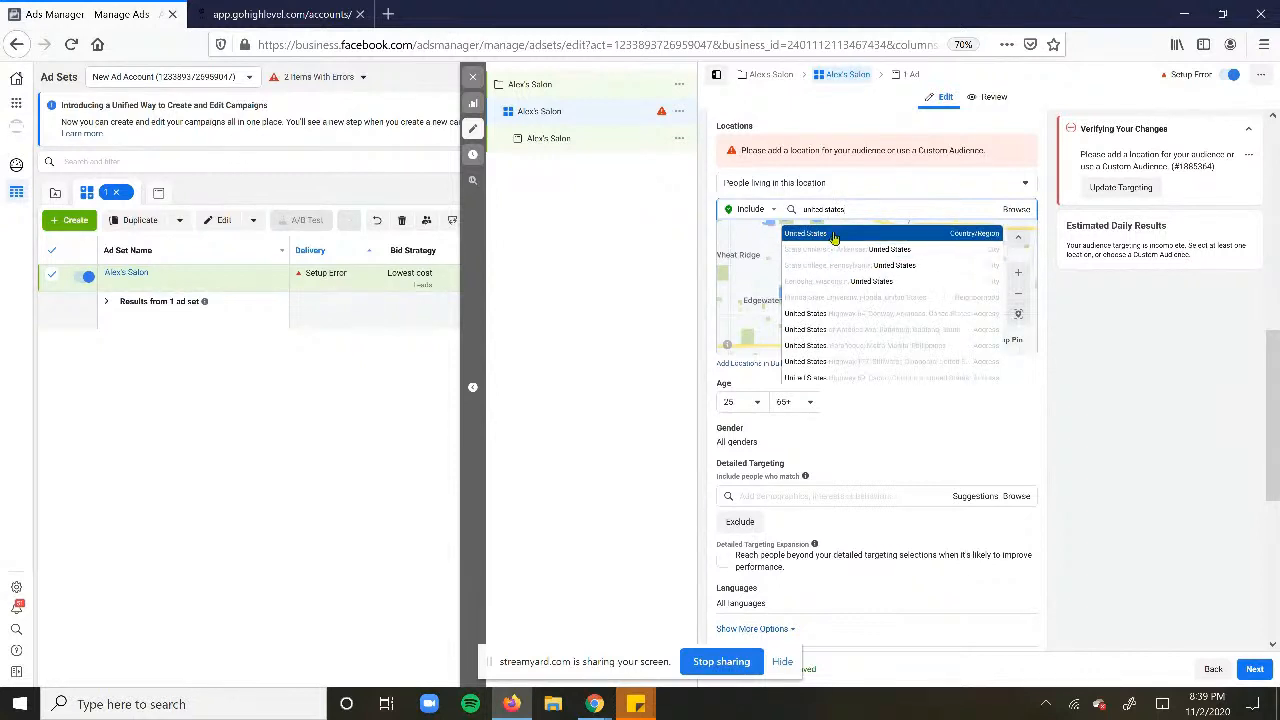
{"action": "left_click", "coordinate": [833, 234]}
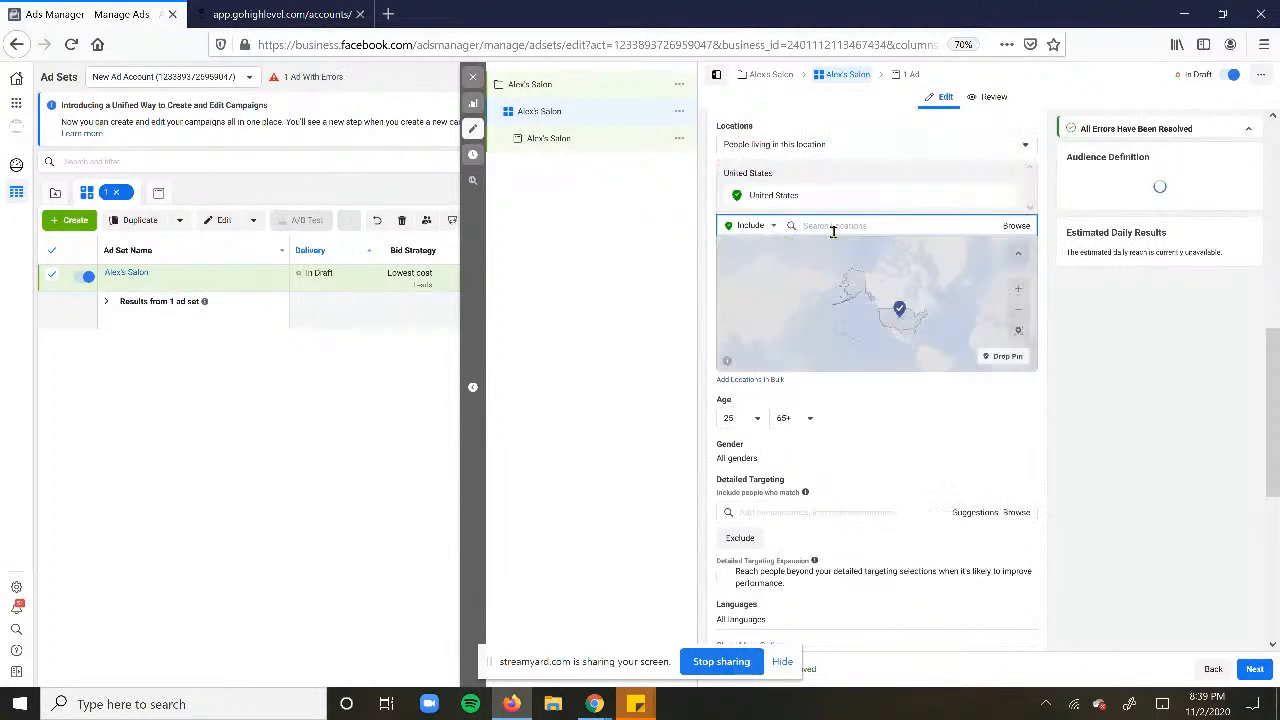
{"action": "type", "text": "canada"}
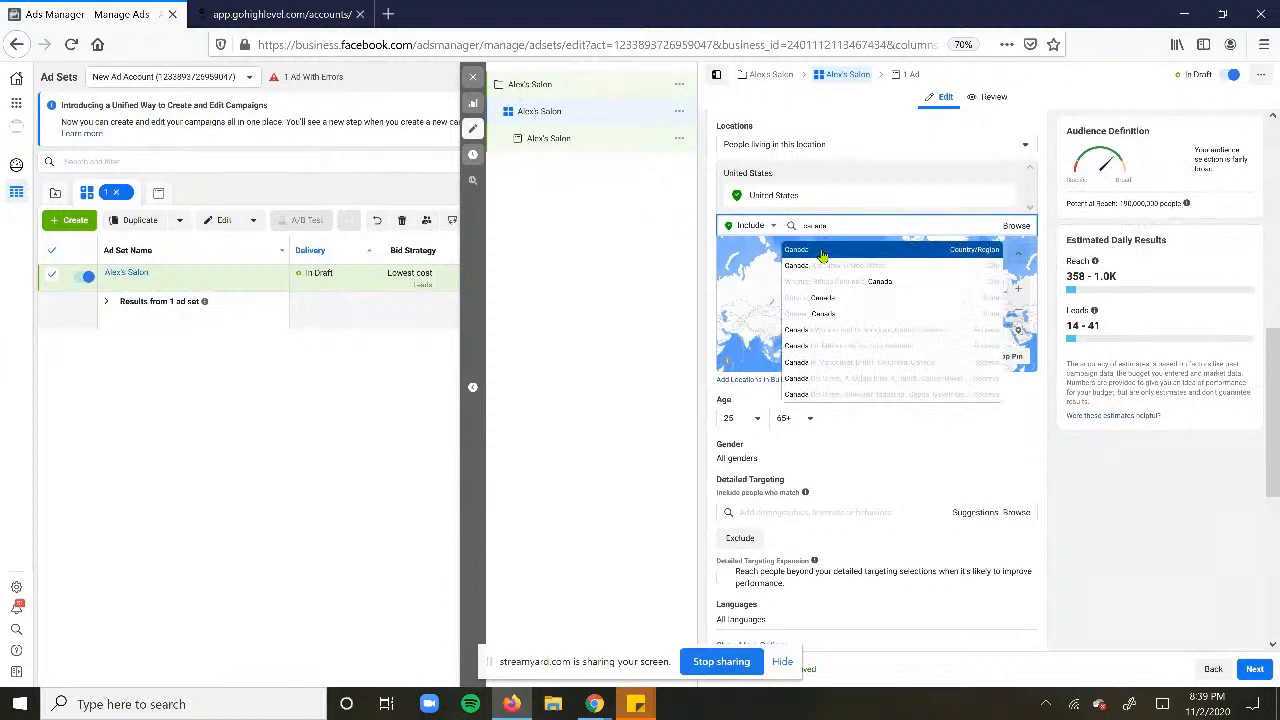
{"action": "left_click", "coordinate": [822, 252]}
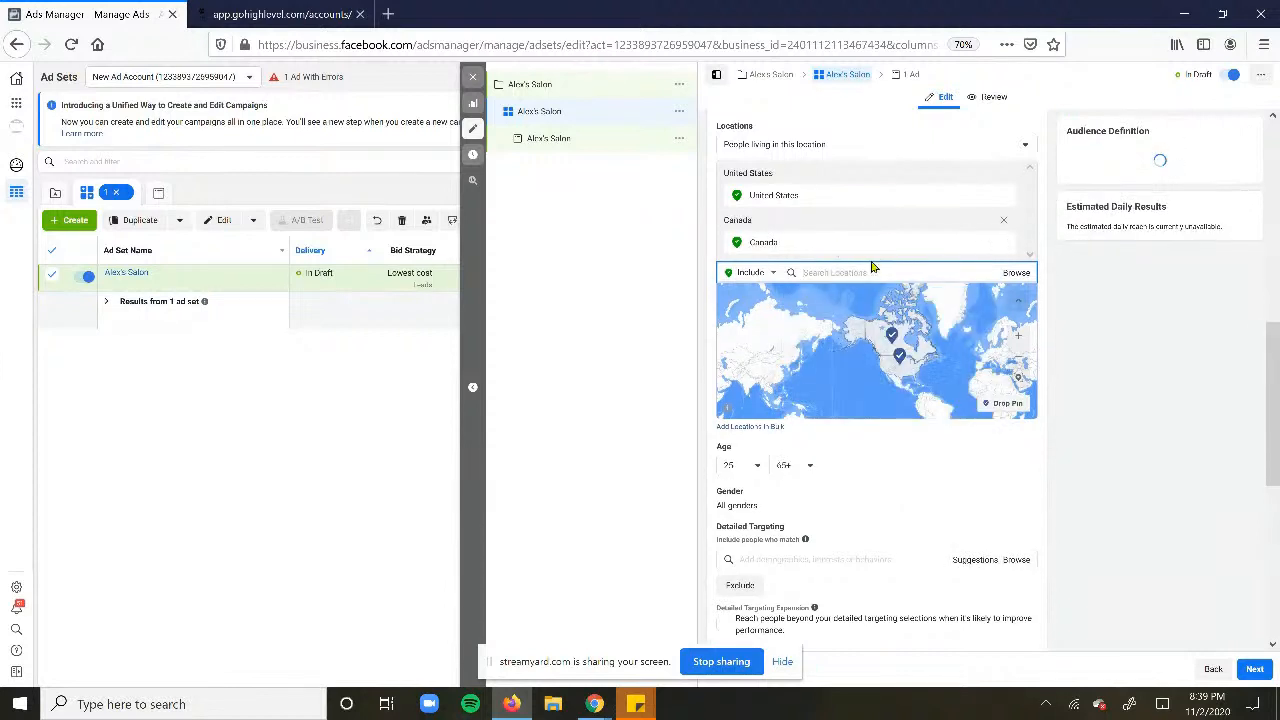
{"action": "type", "text": "mexic"}
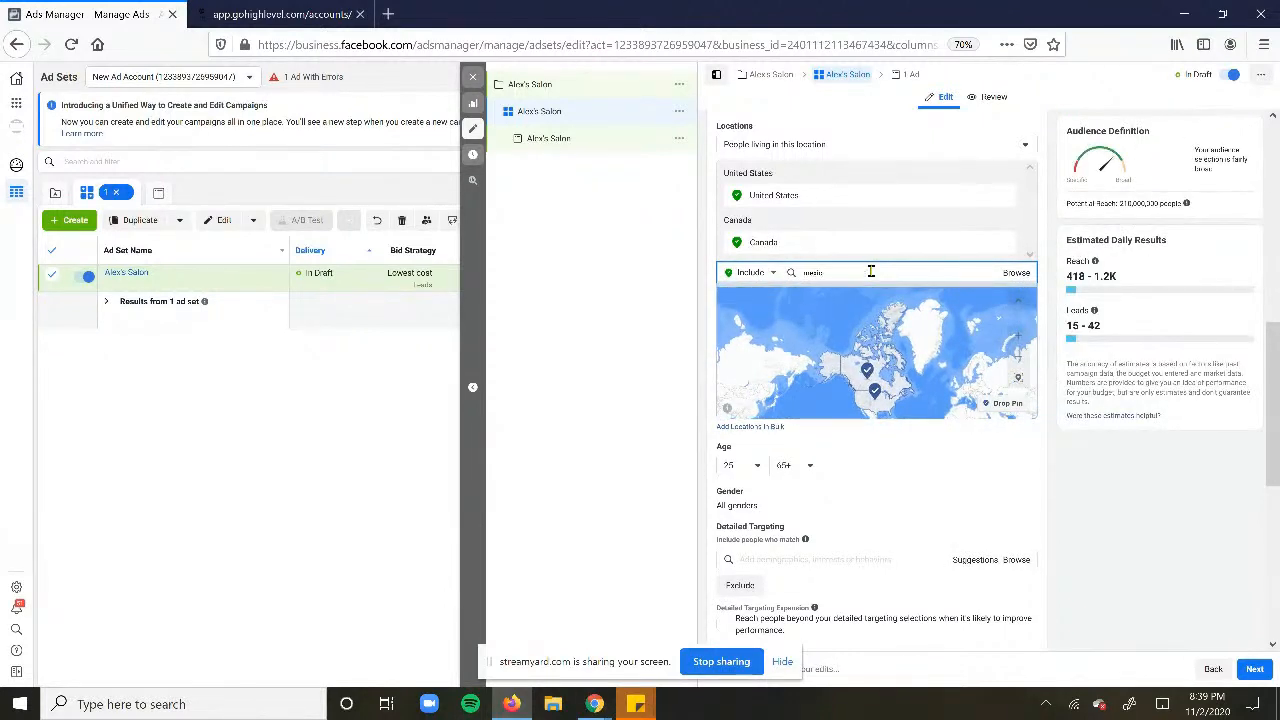
{"action": "type", "text": "o"}
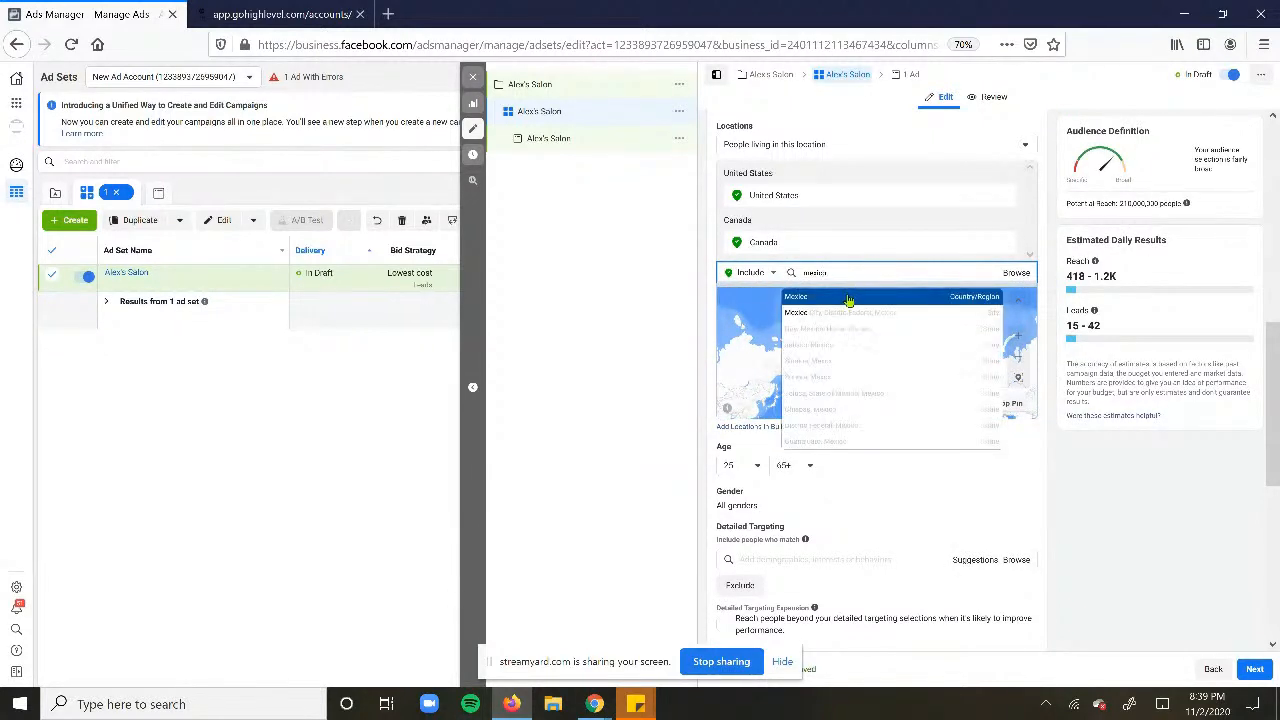
{"action": "left_click", "coordinate": [848, 298]}
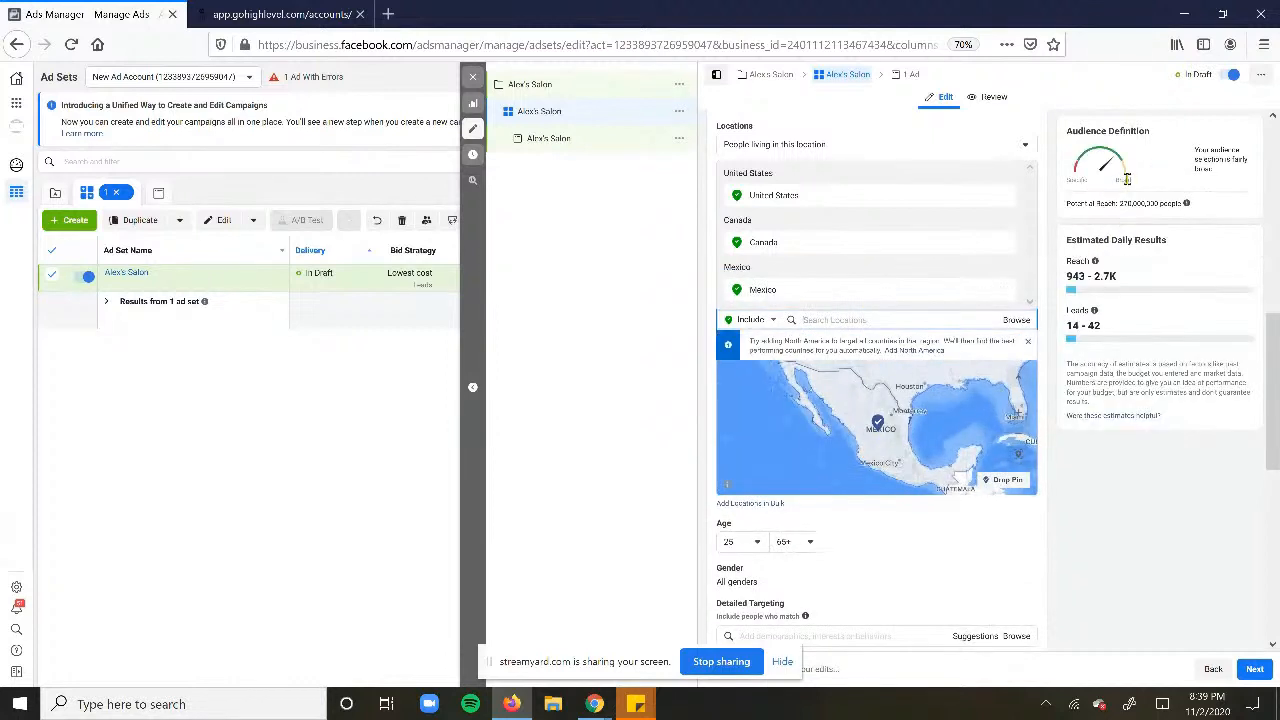
{"action": "left_click_drag", "start_coordinate": [1067, 205], "coordinate": [1230, 219]}
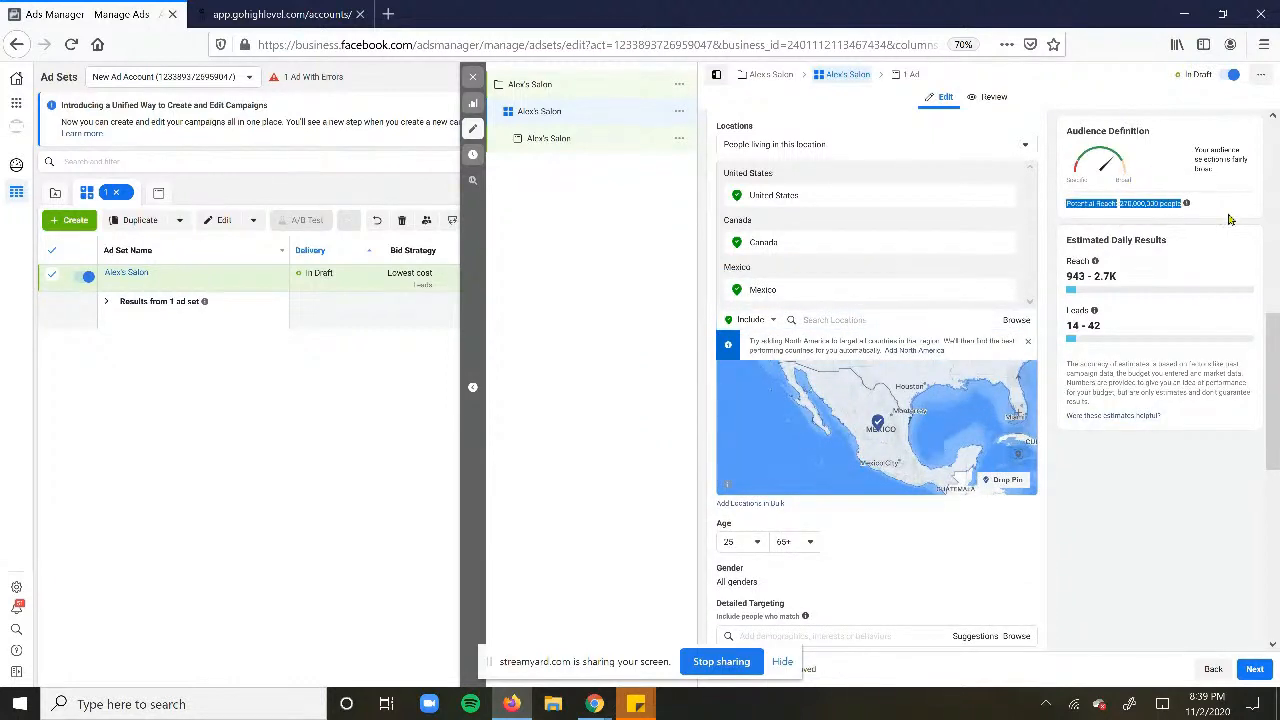
{"action": "left_click", "coordinate": [1217, 217]}
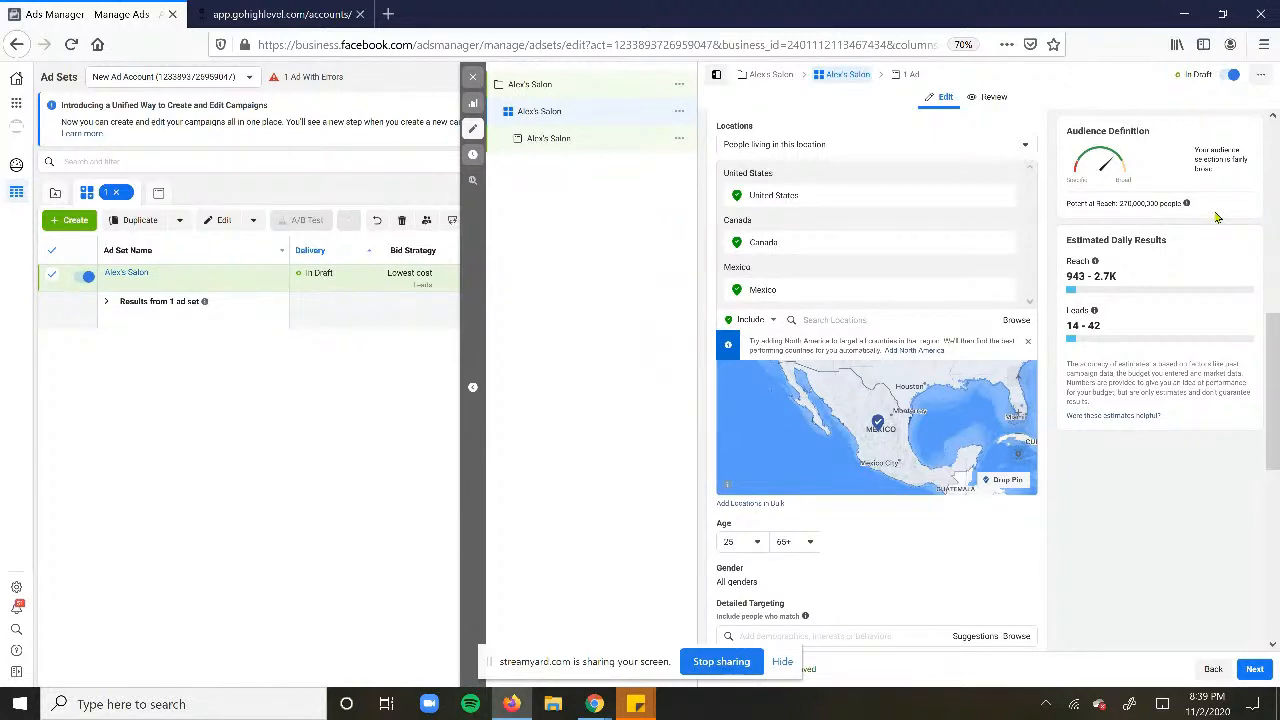
- Select Manual Placements, leaving Facebook and Instagram as the platforms
{"action": "scroll", "coordinate": [886, 479], "scroll_direction": "down", "scroll_amount": 2}
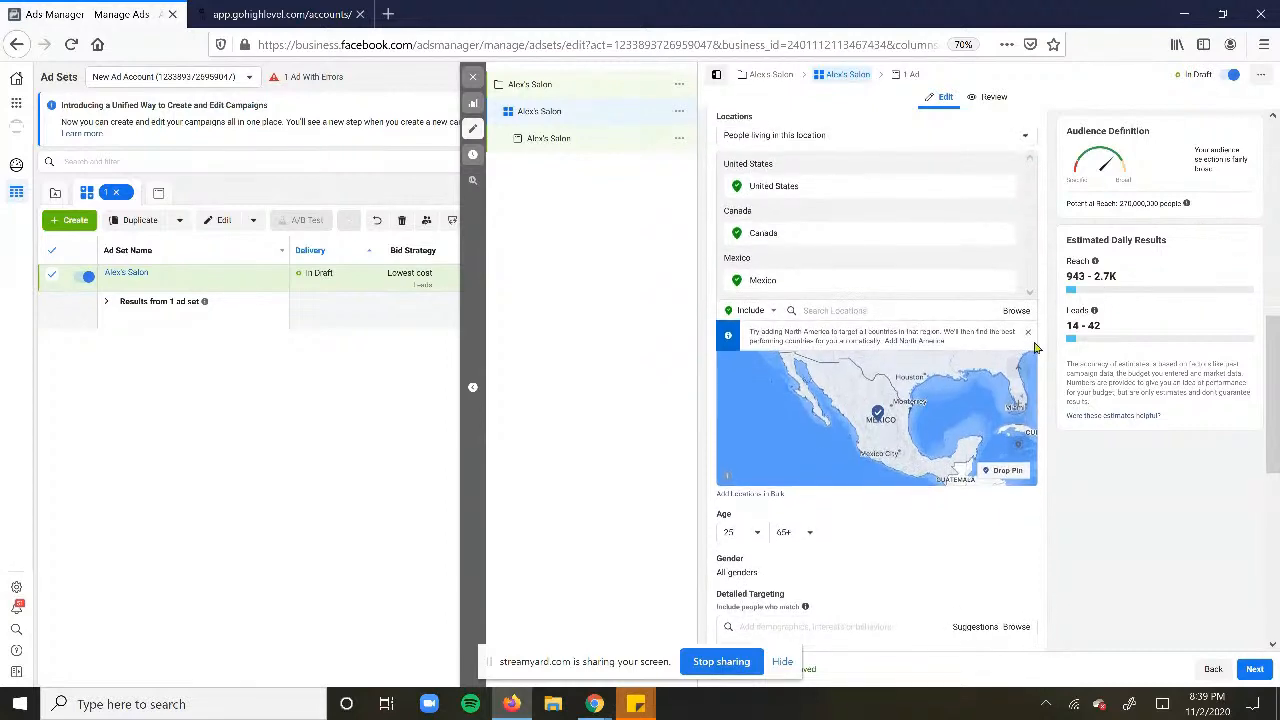
{"action": "scroll", "coordinate": [894, 563], "scroll_direction": "down", "scroll_amount": 5}
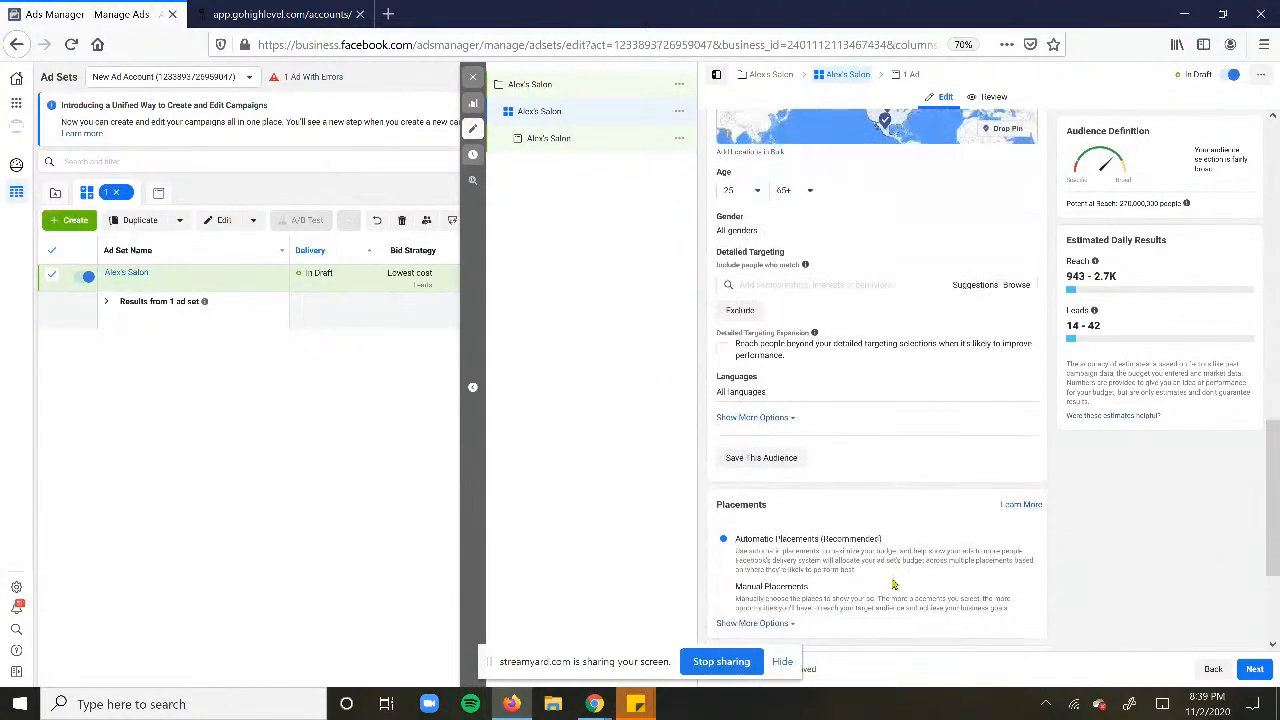
{"action": "left_click", "coordinate": [903, 390]}
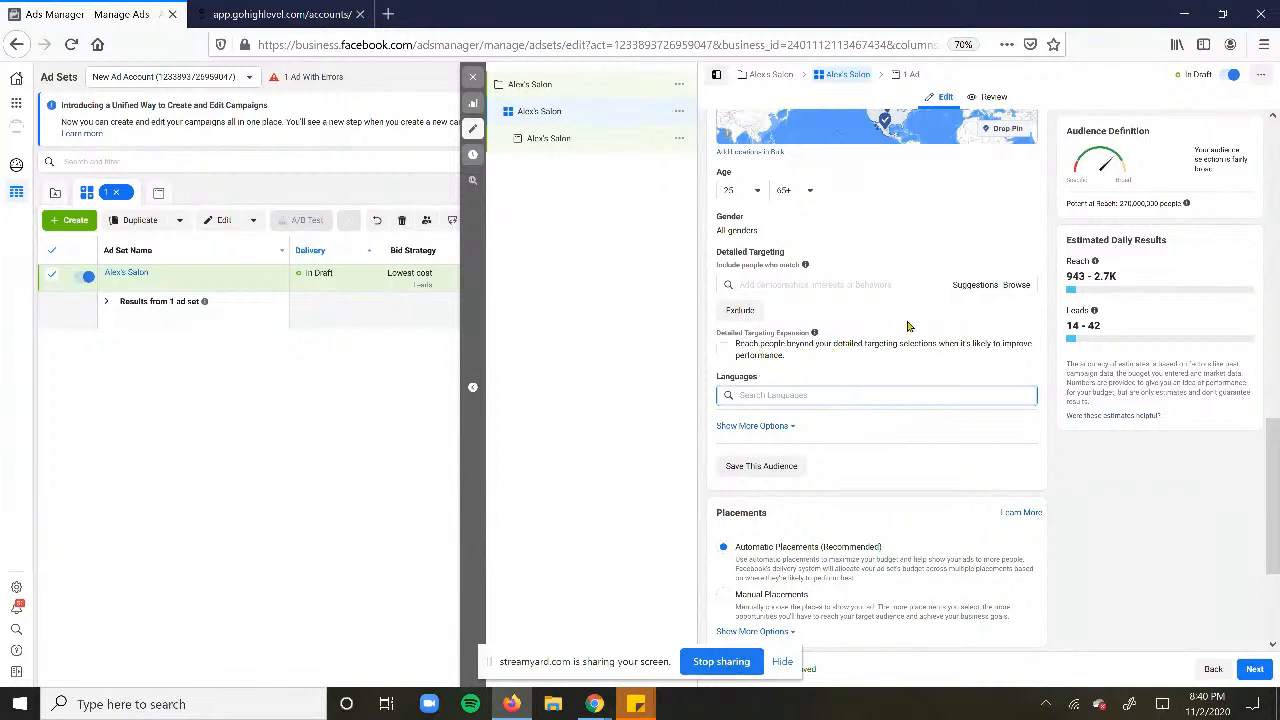
{"action": "scroll", "coordinate": [852, 320], "scroll_direction": "down", "scroll_amount": 2}
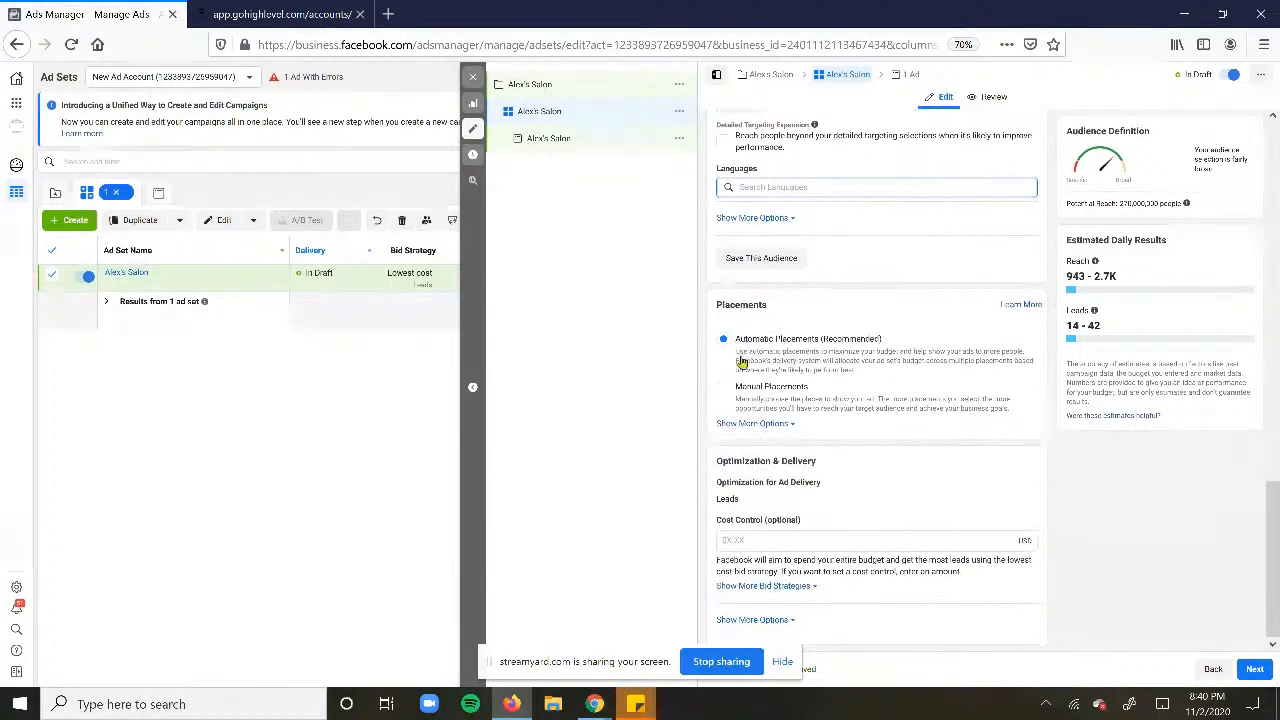
{"action": "left_click", "coordinate": [724, 388]}
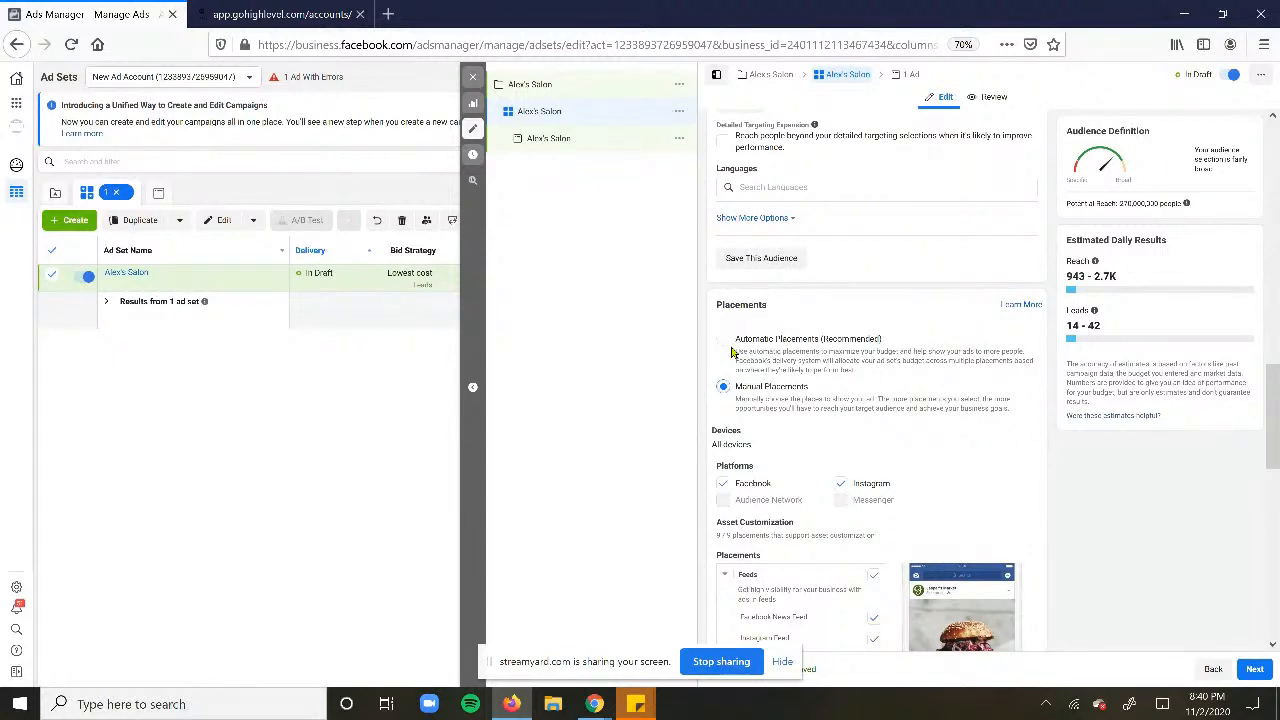
- Load facebook.com in a new tab beside Ads Manager, scroll its feed, then return to the ad set editor
{"action": "left_click", "coordinate": [388, 14]}
{"action": "type", "text": "facebook.com"}
{"action": "key", "text": "Return"}
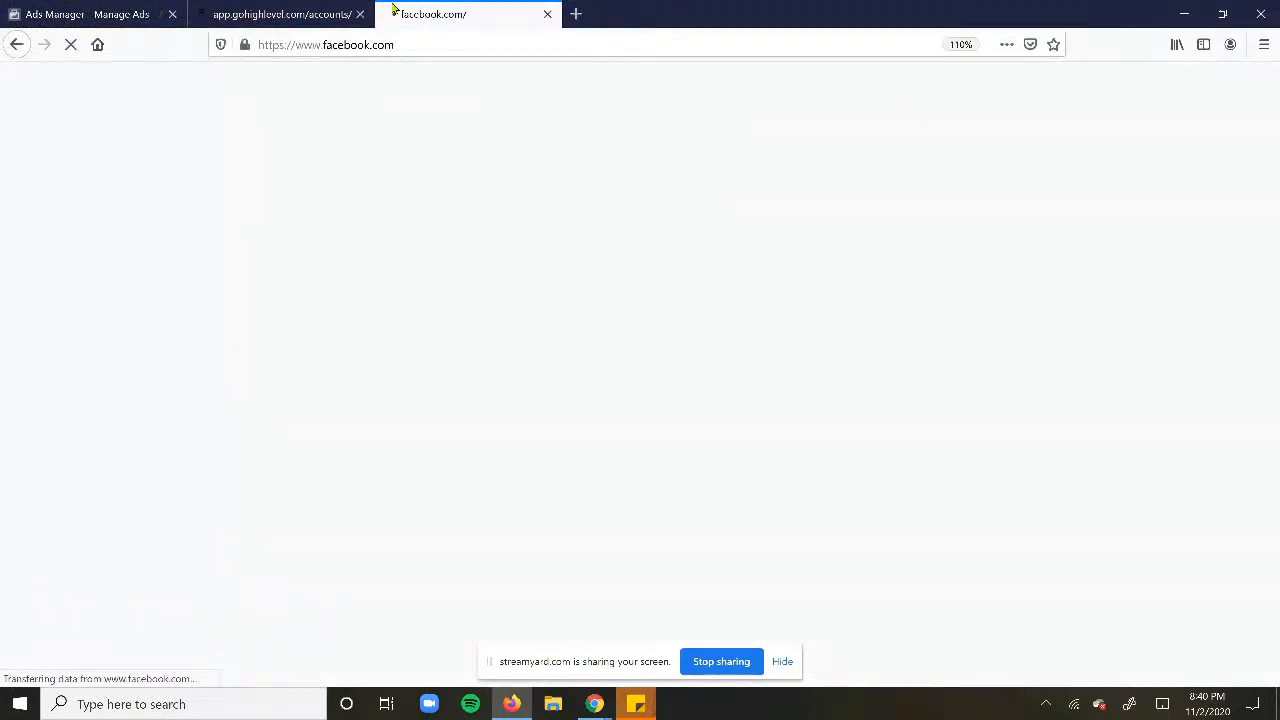
{"action": "left_click_drag", "start_coordinate": [393, 8], "coordinate": [280, 8]}
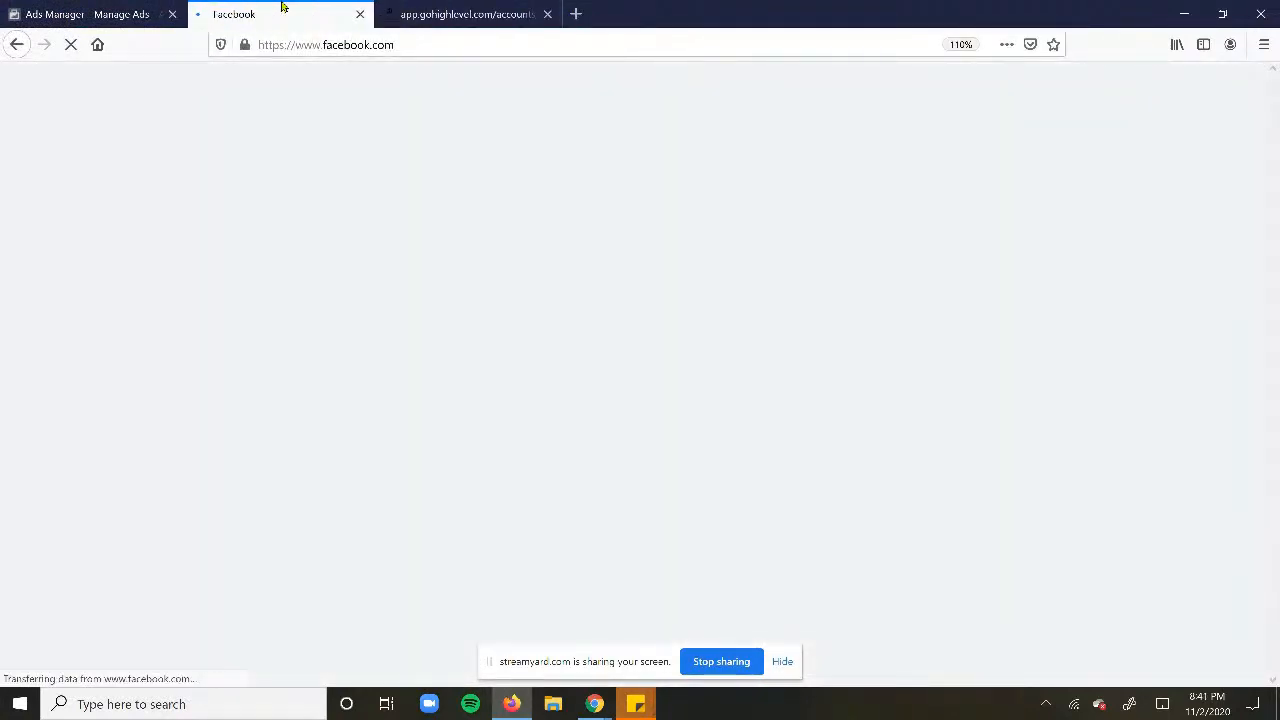
{"action": "scroll", "coordinate": [593, 328], "scroll_direction": "down", "scroll_amount": 10}
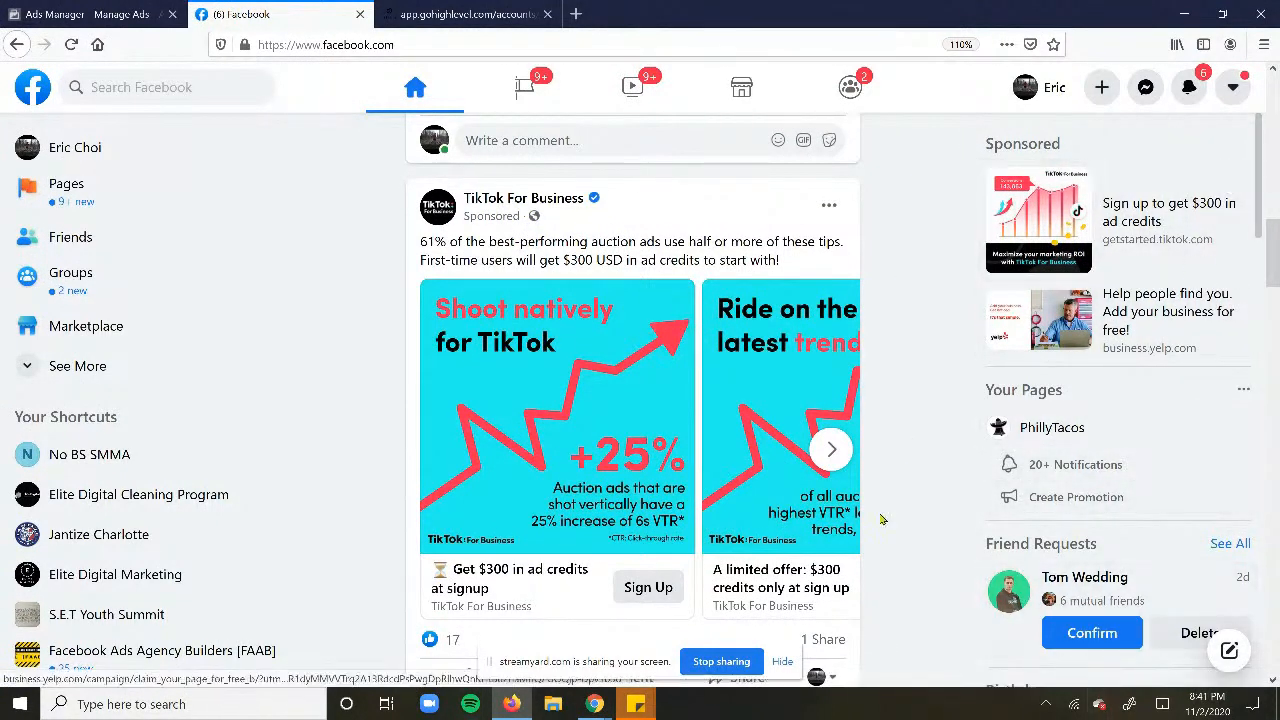
{"action": "scroll", "coordinate": [480, 400], "scroll_direction": "down", "scroll_amount": 5}
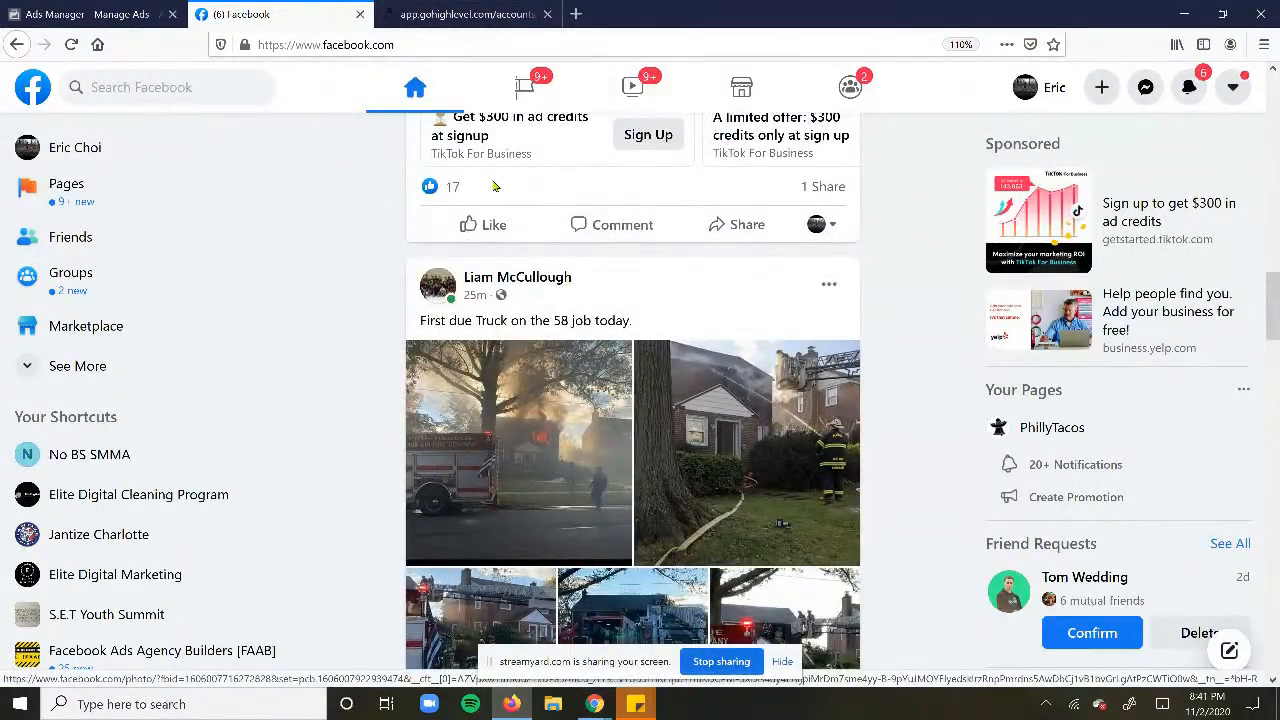
{"action": "left_click", "coordinate": [88, 14]}
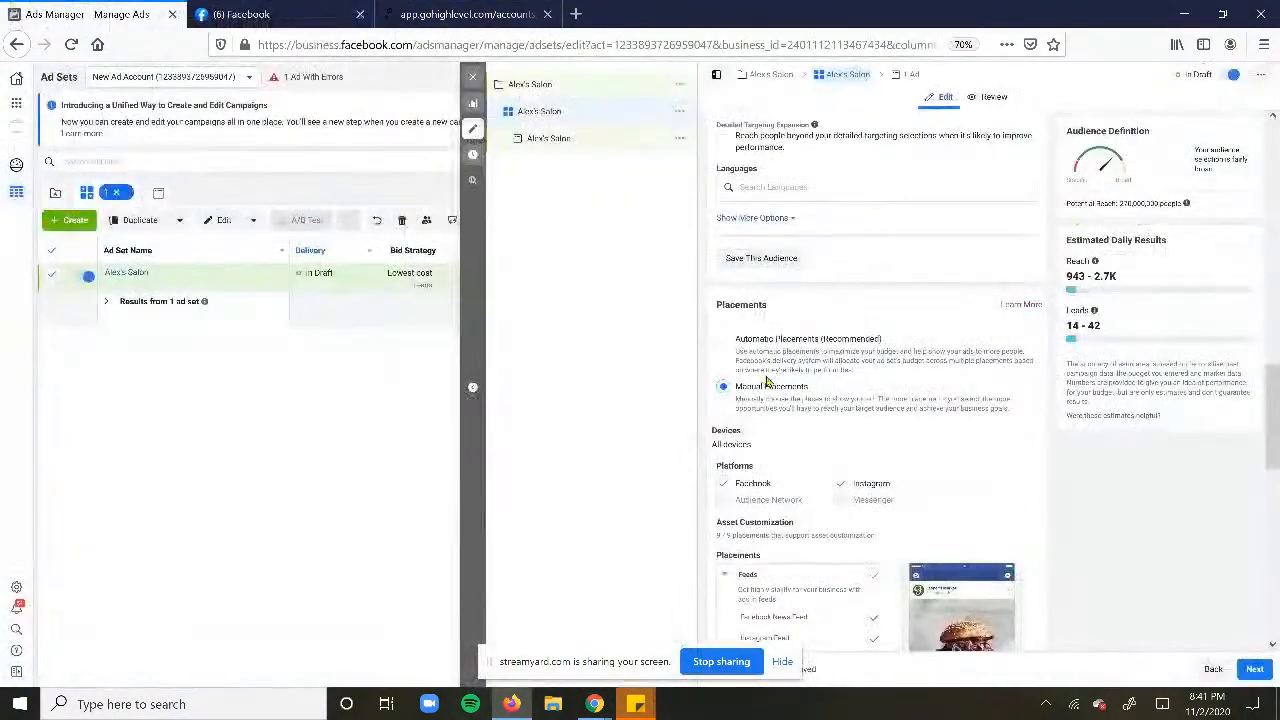
- Uncheck Facebook Marketplace and Instagram Explore in the ad set's manual placements
{"action": "double_click", "coordinate": [880, 434]}
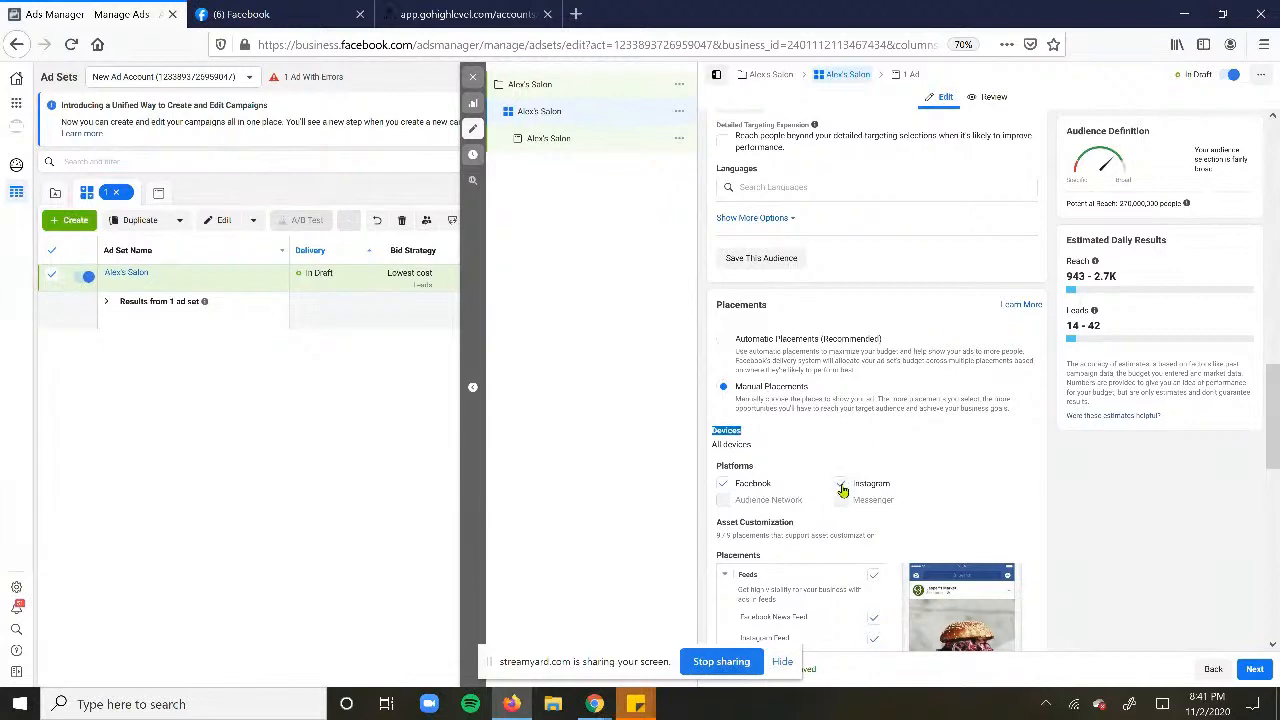
{"action": "scroll", "coordinate": [846, 486], "scroll_direction": "down", "scroll_amount": 3}
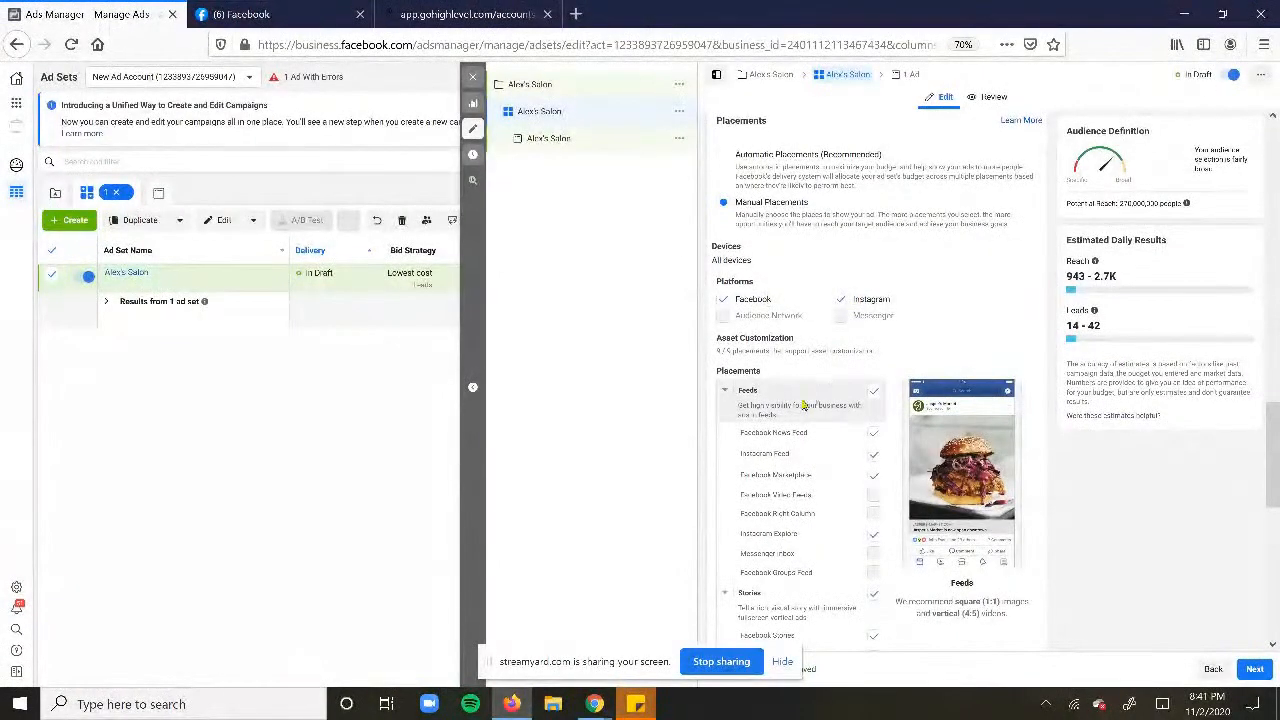
{"action": "scroll", "coordinate": [845, 430], "scroll_direction": "down", "scroll_amount": 1}
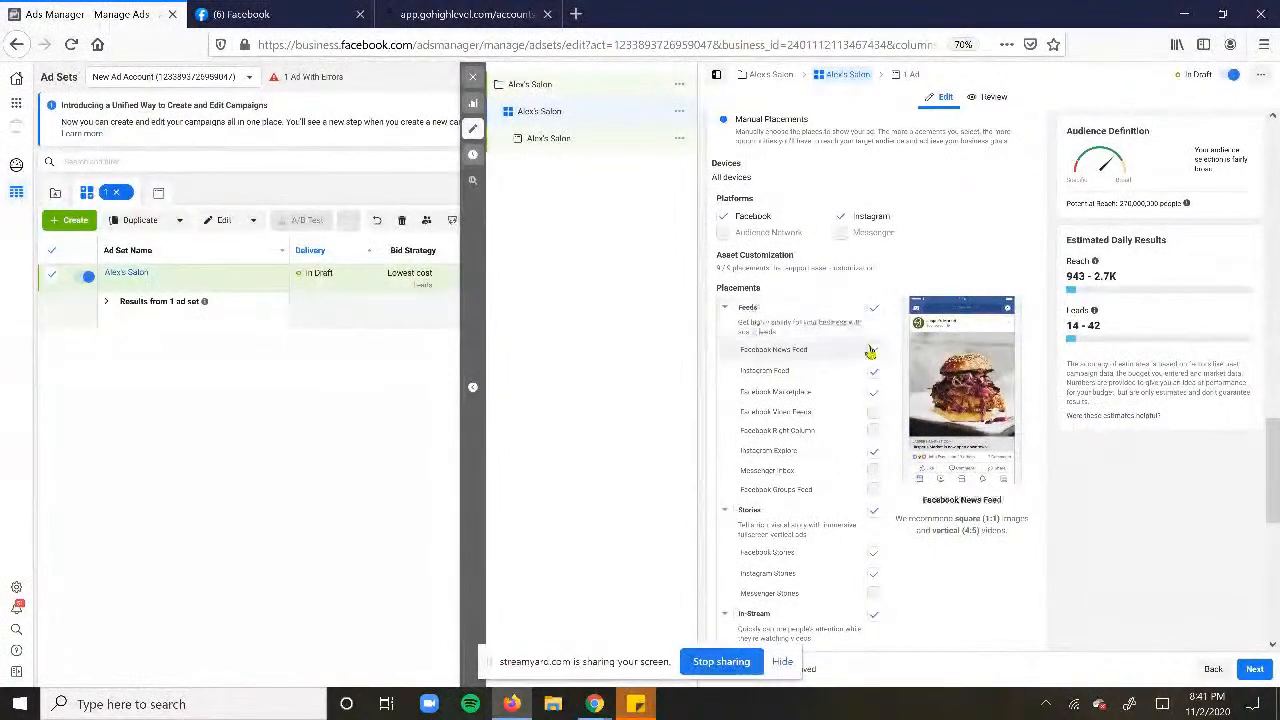
{"action": "left_click", "coordinate": [877, 396]}
{"action": "left_click", "coordinate": [873, 461]}
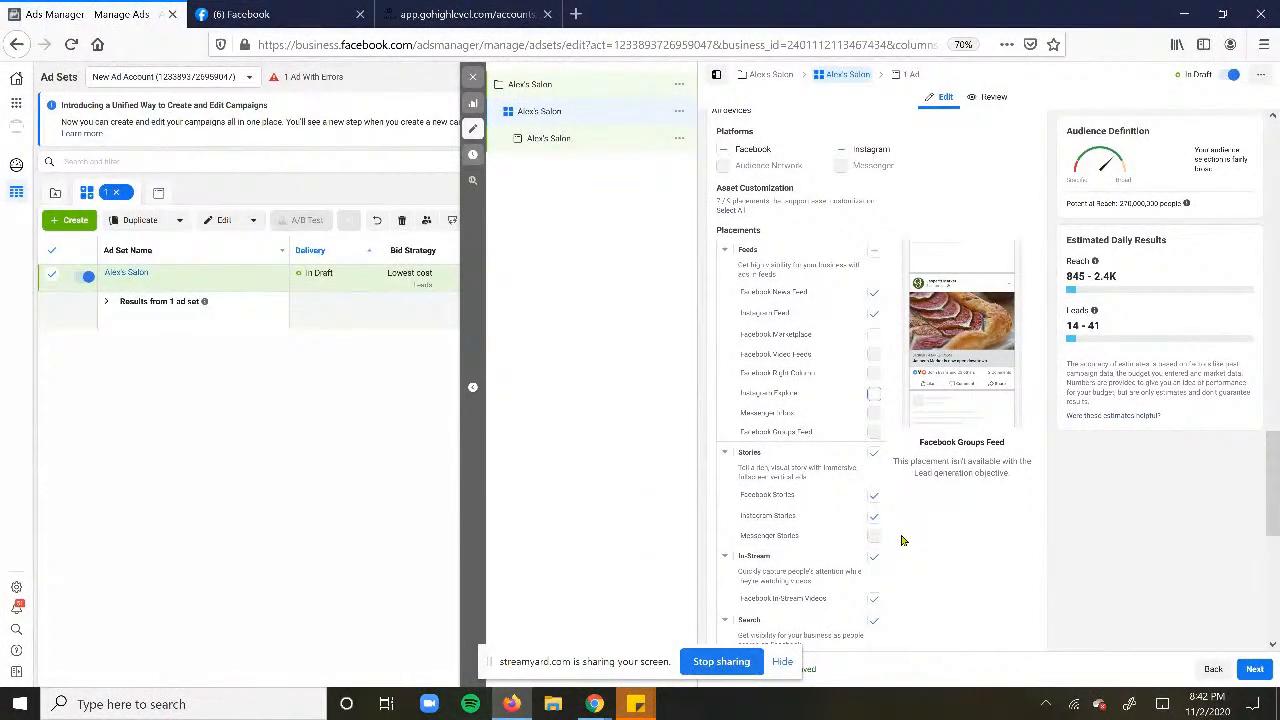
- Switch off the Search and In-Article placement groups
{"action": "scroll", "coordinate": [901, 540], "scroll_direction": "down", "scroll_amount": 2}
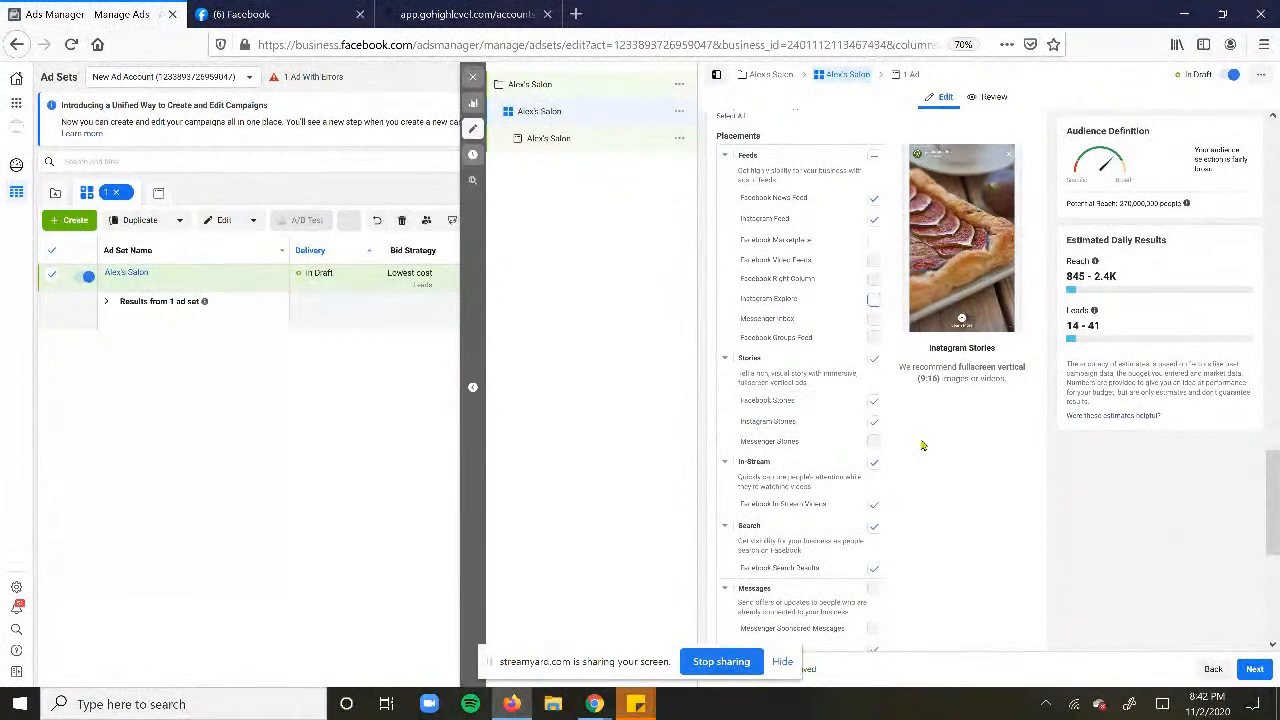
{"action": "scroll", "coordinate": [921, 444], "scroll_direction": "down", "scroll_amount": 3}
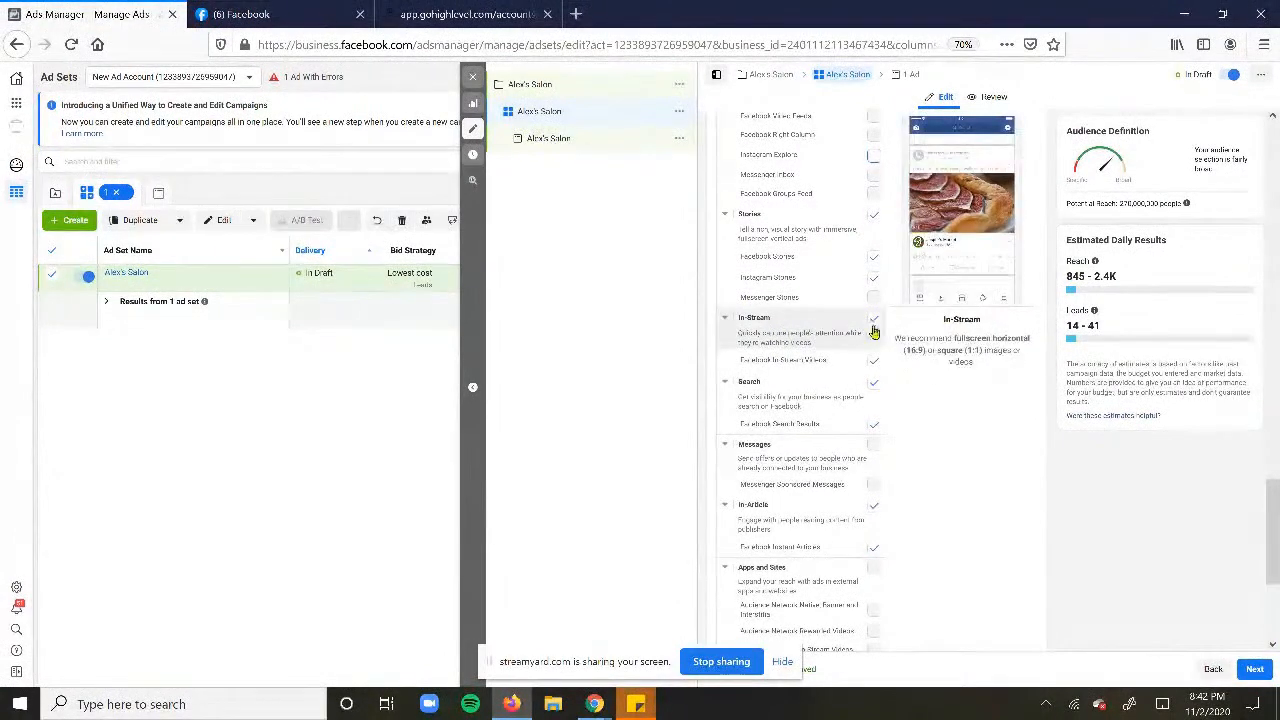
{"action": "left_click", "coordinate": [873, 382]}
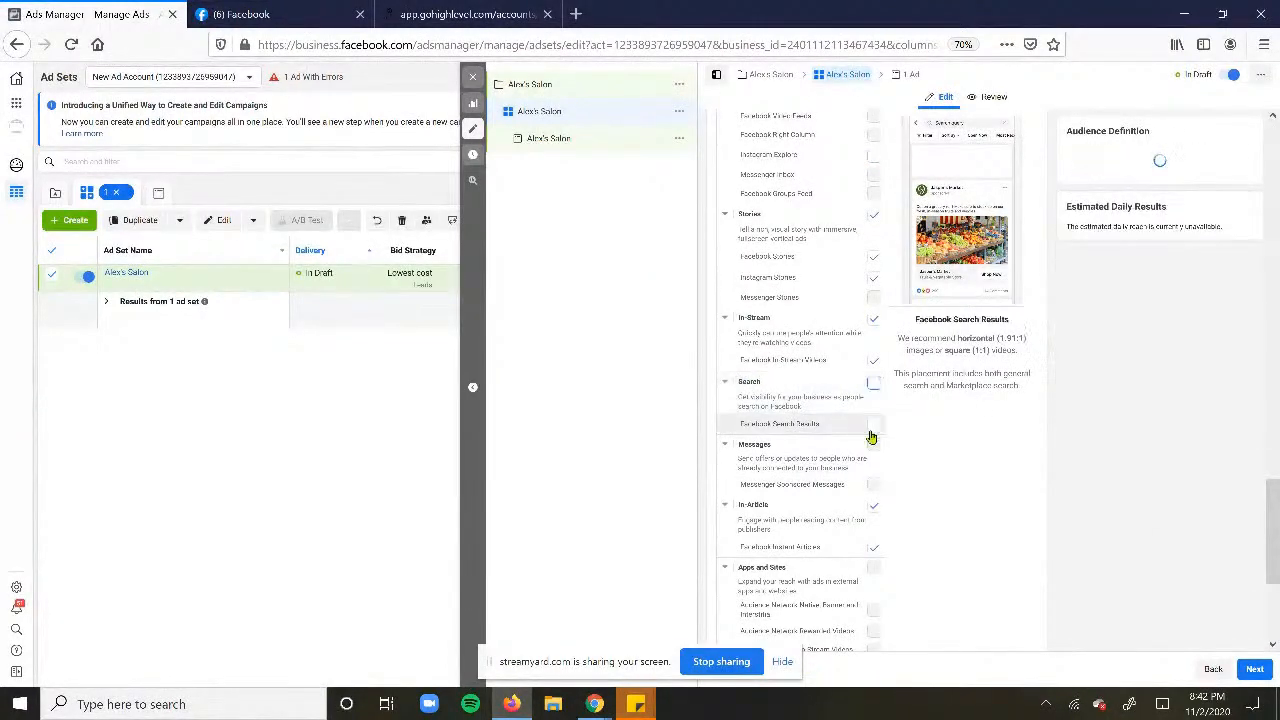
{"action": "left_click", "coordinate": [872, 506]}
{"action": "scroll", "coordinate": [870, 511], "scroll_direction": "down", "scroll_amount": 3}
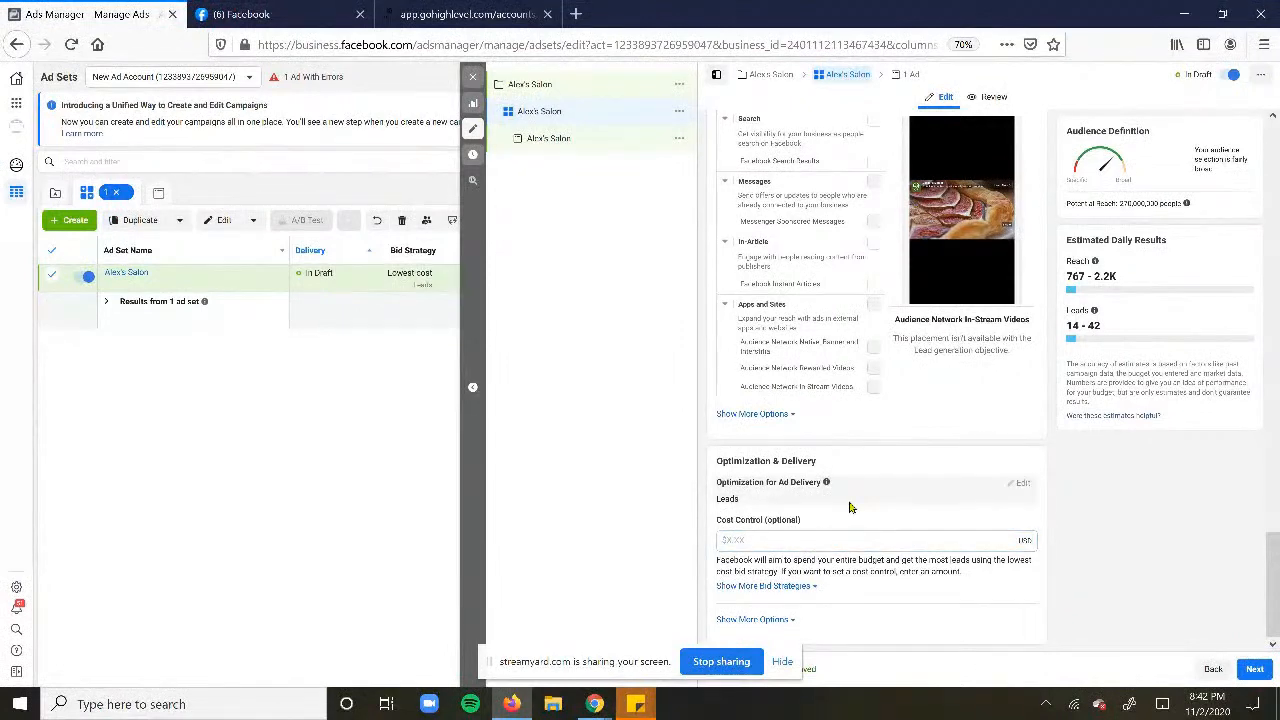
- Open the Alex's Salon ad from the campaign tree for editing
{"action": "left_click", "coordinate": [560, 142]}
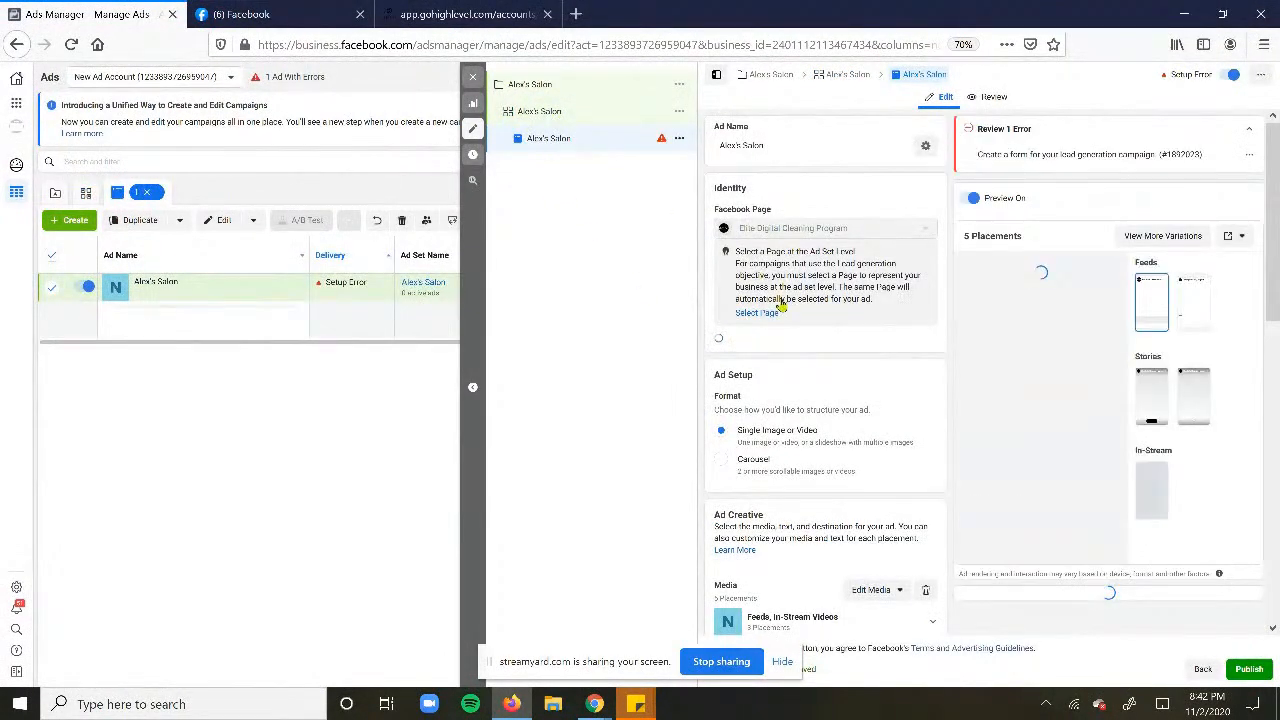
{"action": "left_click", "coordinate": [758, 314]}
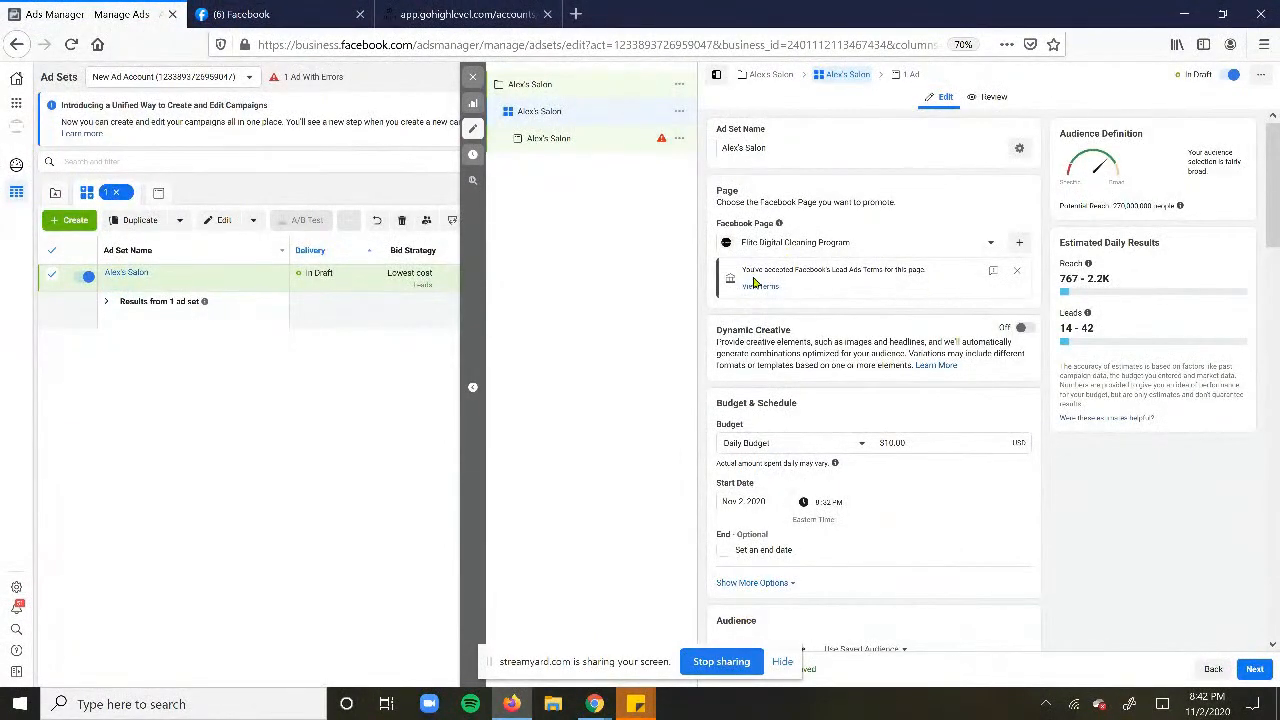
{"action": "scroll", "coordinate": [800, 296], "scroll_direction": "down", "scroll_amount": 2}
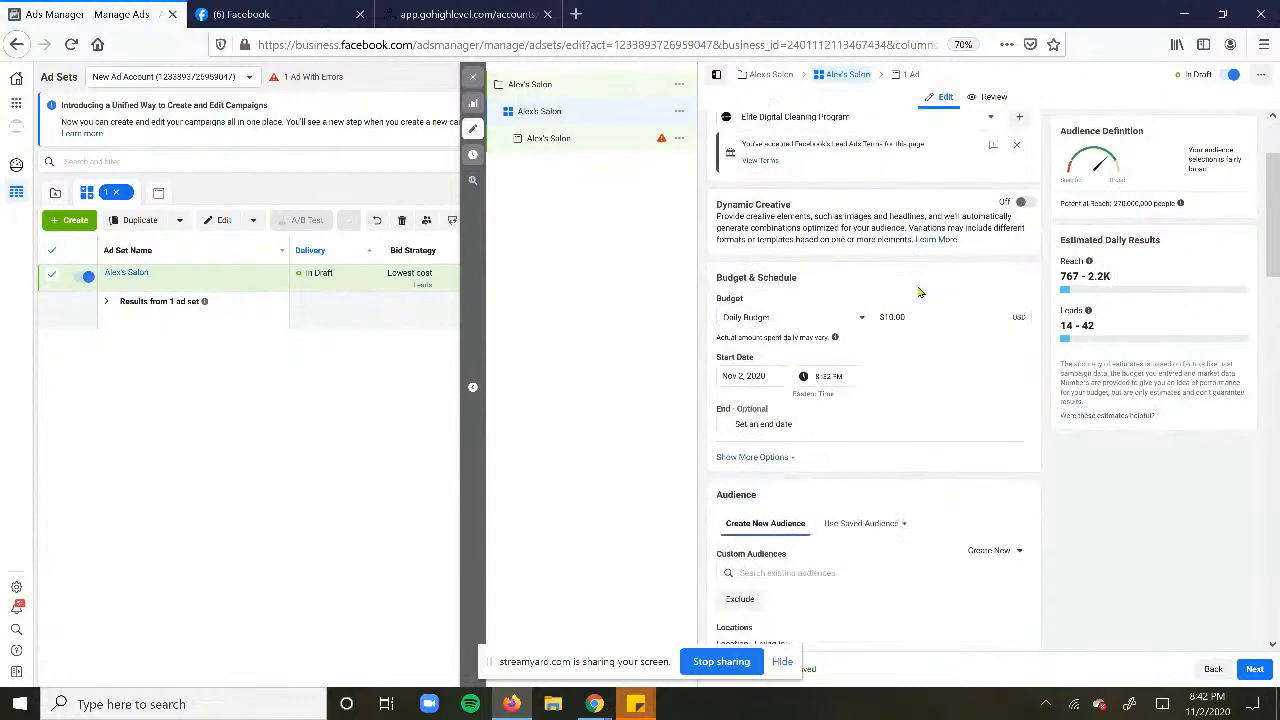
{"action": "left_click", "coordinate": [549, 138]}
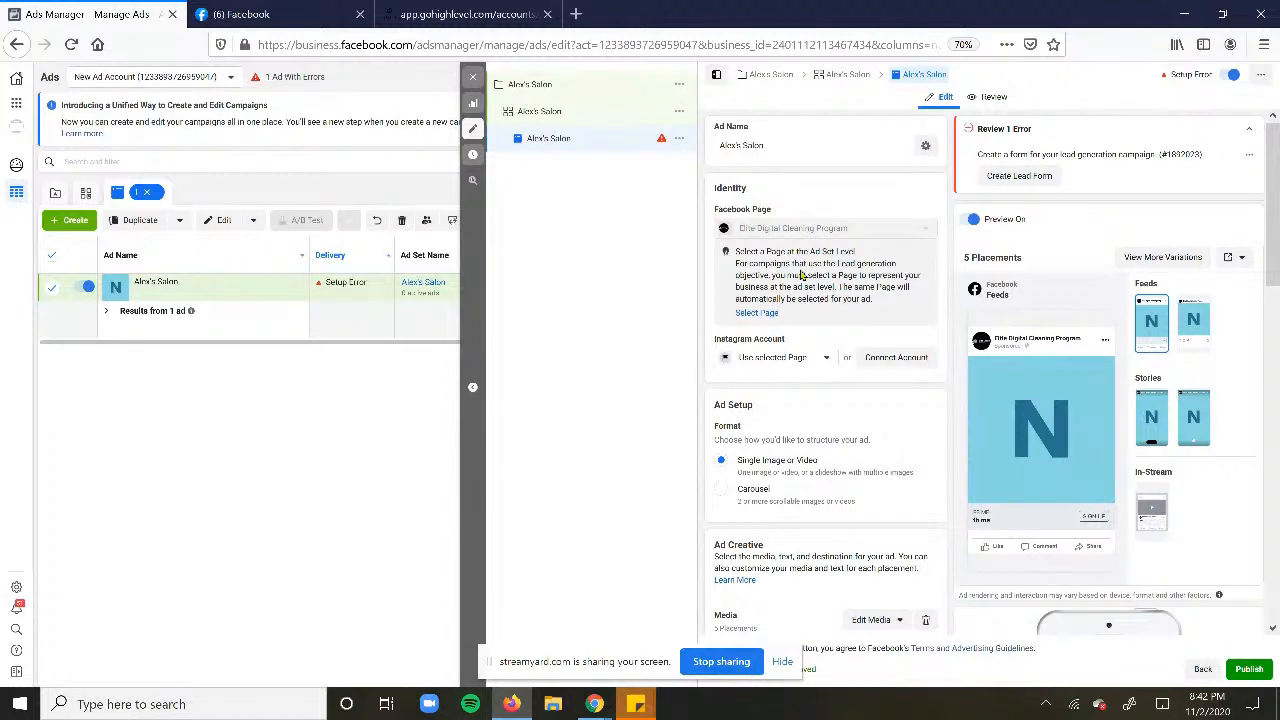
- Keep the selected Page as the Instagram account, dismissing the Connect Account login without connecting
{"action": "left_click", "coordinate": [727, 360]}
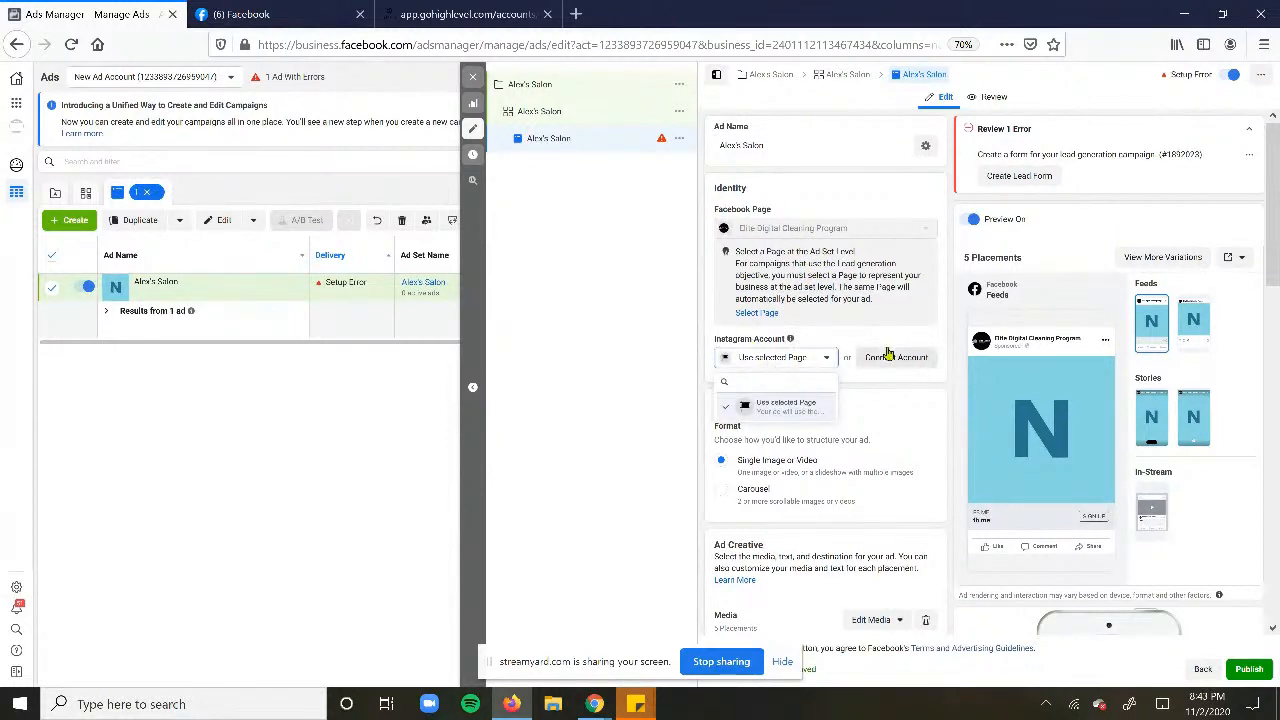
{"action": "left_click", "coordinate": [888, 355]}
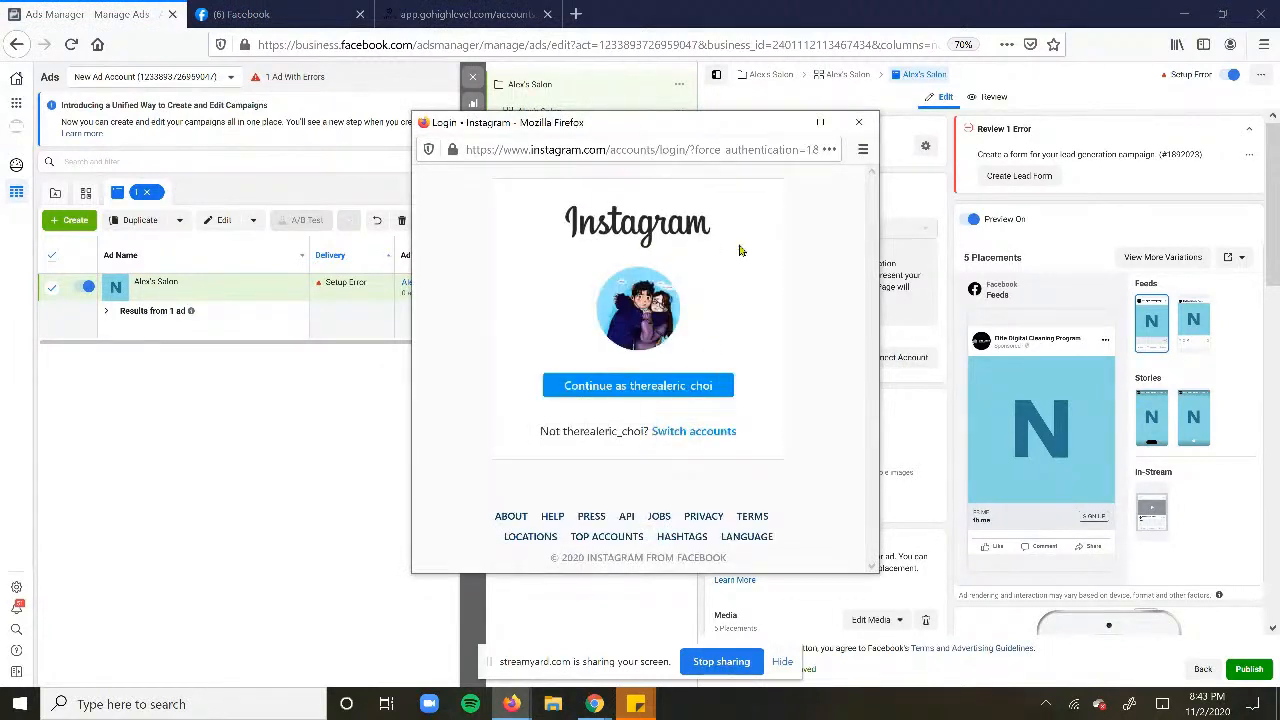
{"action": "left_click", "coordinate": [858, 122]}
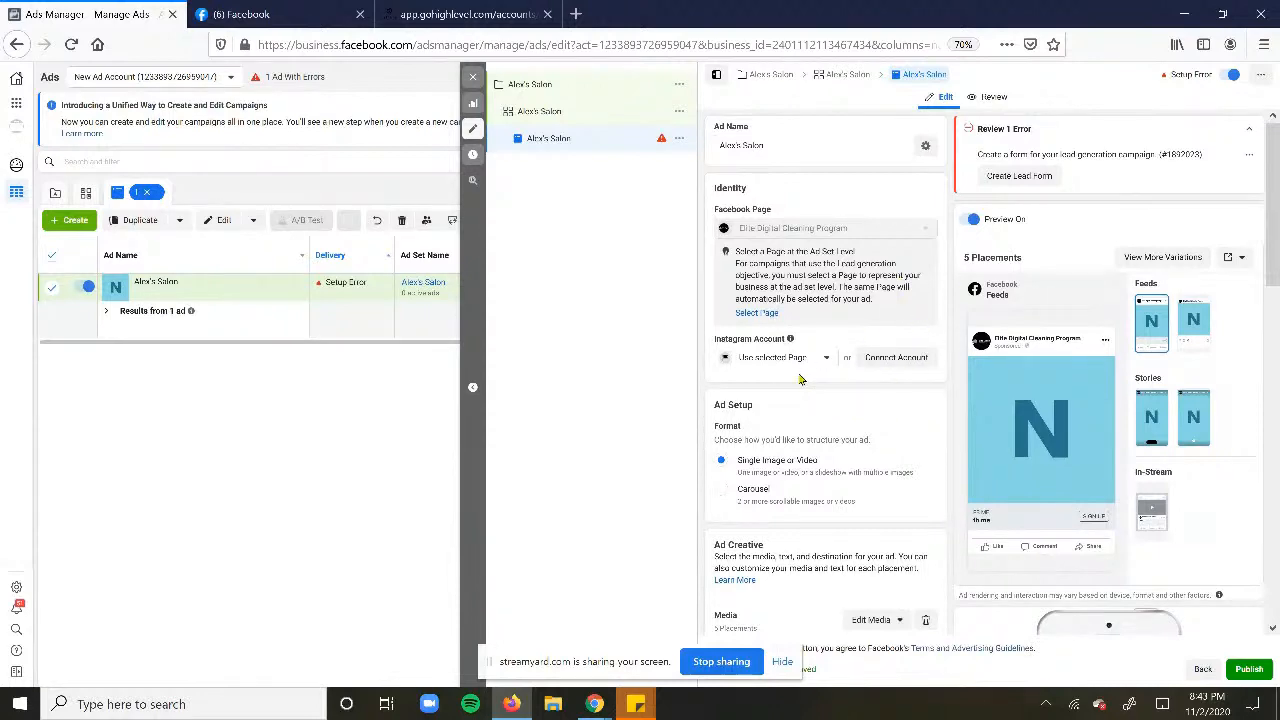
{"action": "scroll", "coordinate": [800, 378], "scroll_direction": "down", "scroll_amount": 3}
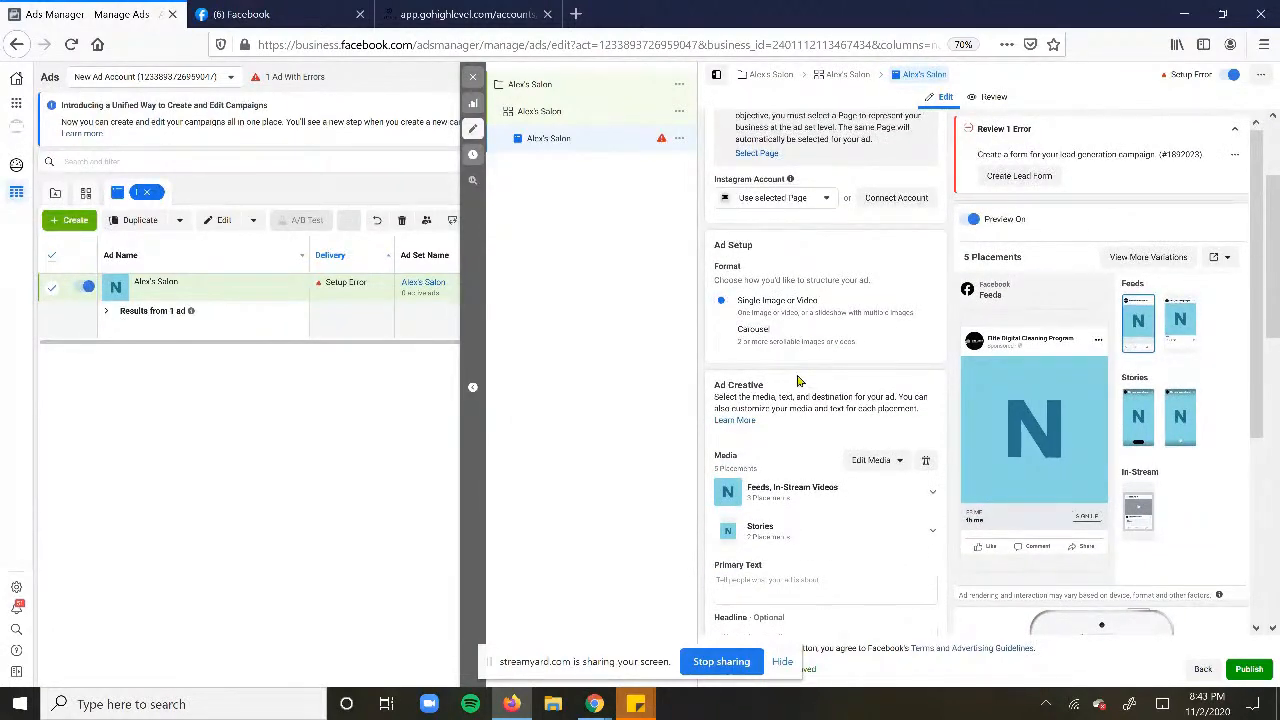
{"action": "scroll", "coordinate": [798, 380], "scroll_direction": "down", "scroll_amount": 5}
{"action": "left_click", "coordinate": [797, 328]}
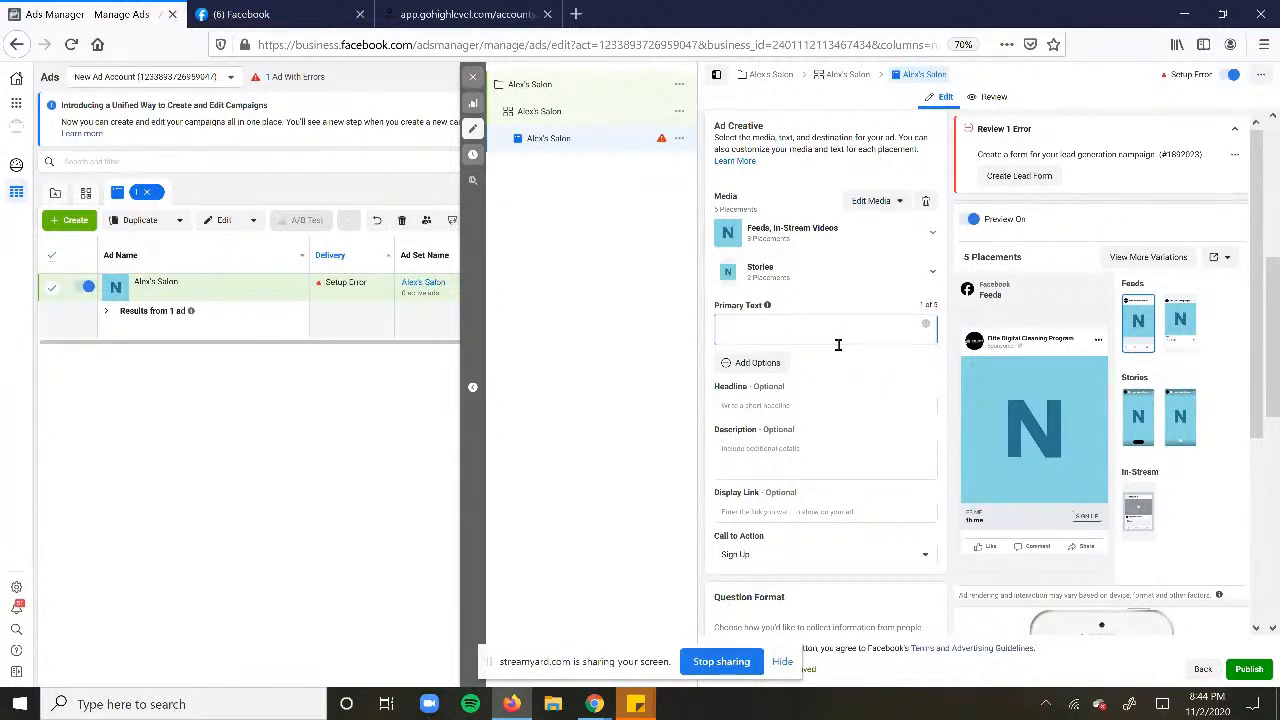
- Type a primary text greeting to Philly Women announcing GRAND OPENING 20% Off Cut + Color, with a book-now prompt
{"action": "type", "text": "Hey r"}
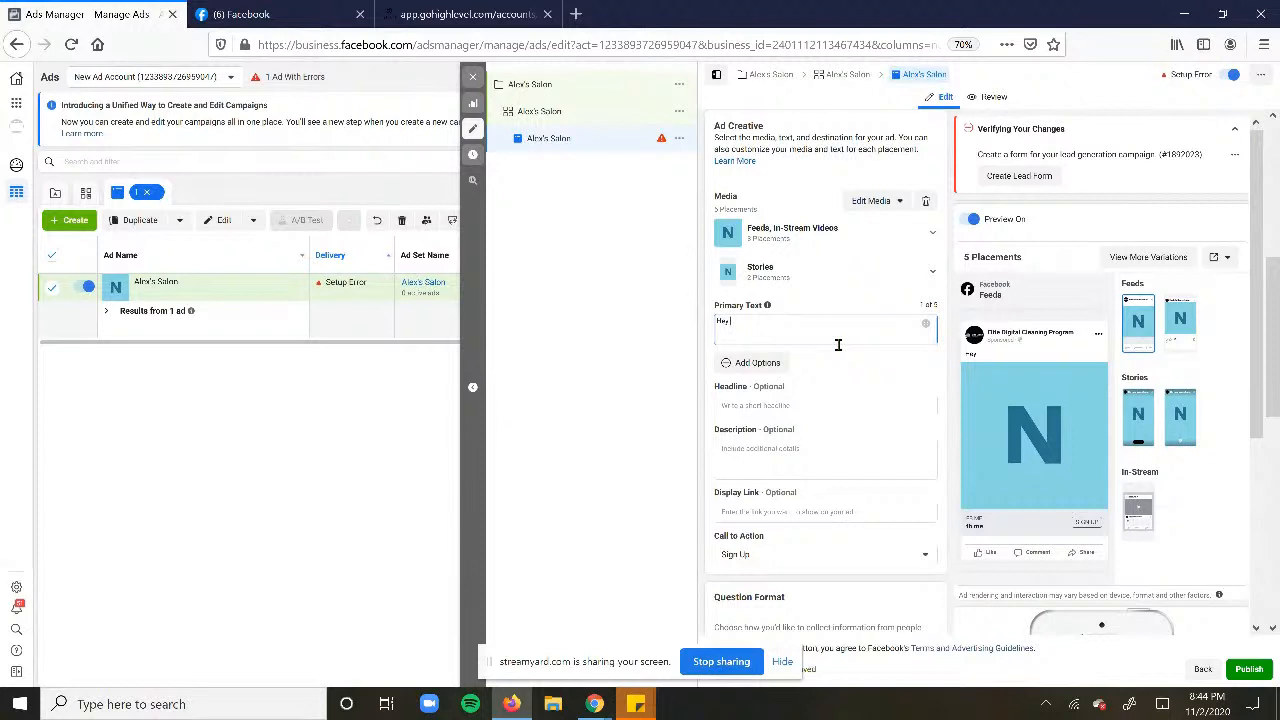
{"action": "type", "text": "Thilly Women"}
{"action": "key", "text": "BackSpace"}
{"action": "key", "text": "BackSpace"}
{"action": "key", "text": "BackSpace"}
{"action": "key", "text": "BackSpace"}
{"action": "key", "text": "BackSpace"}
{"action": "type", "text": "Women"}
{"action": "type", "text": "RAND OPENING 20% Off Co"}
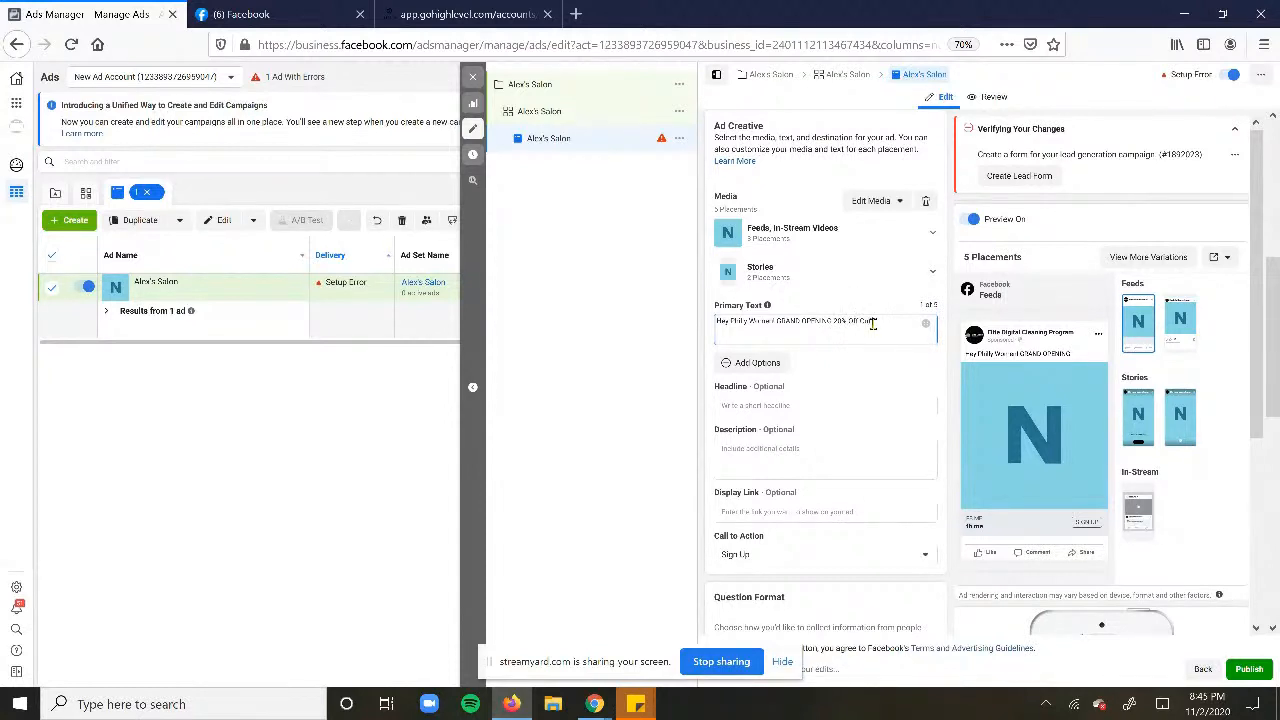
{"action": "type", "text": "s an"}
{"action": "key", "text": "BackSpace"}
{"action": "key", "text": "BackSpace"}
{"action": "key", "text": "BackSpace"}
{"action": "type", "text": "Color"}
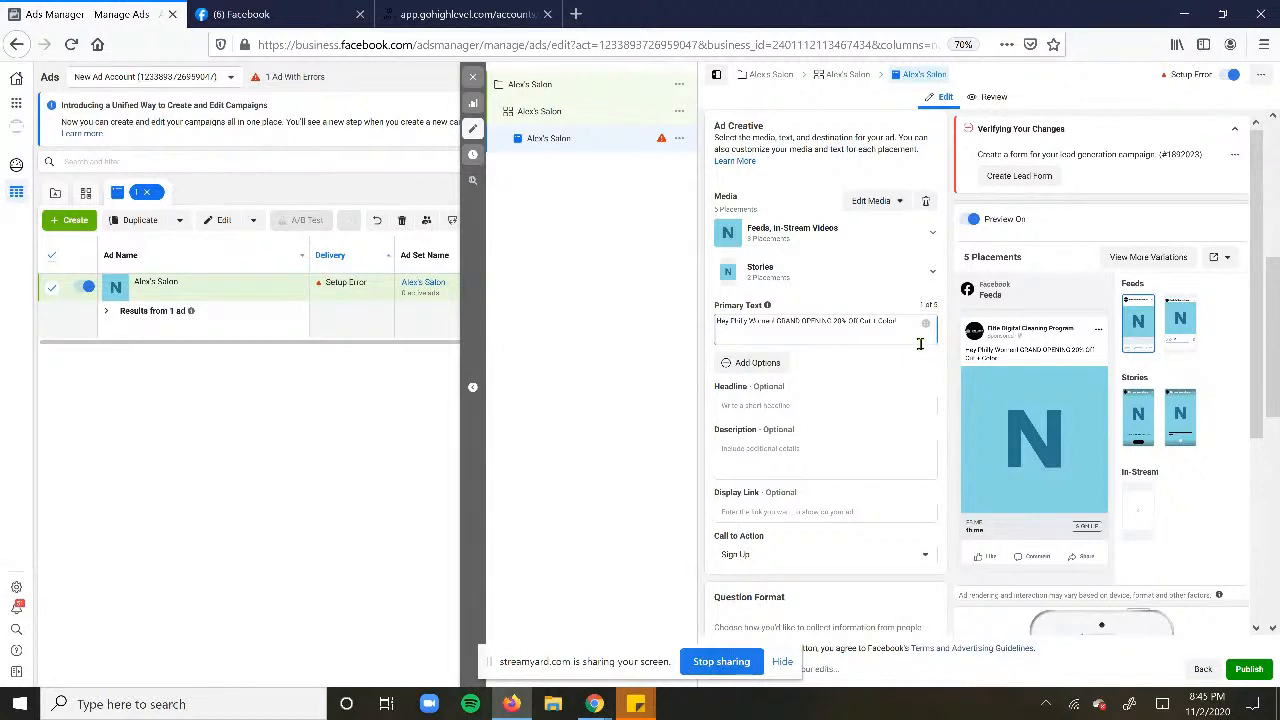
{"action": "type", "text": "Click"}
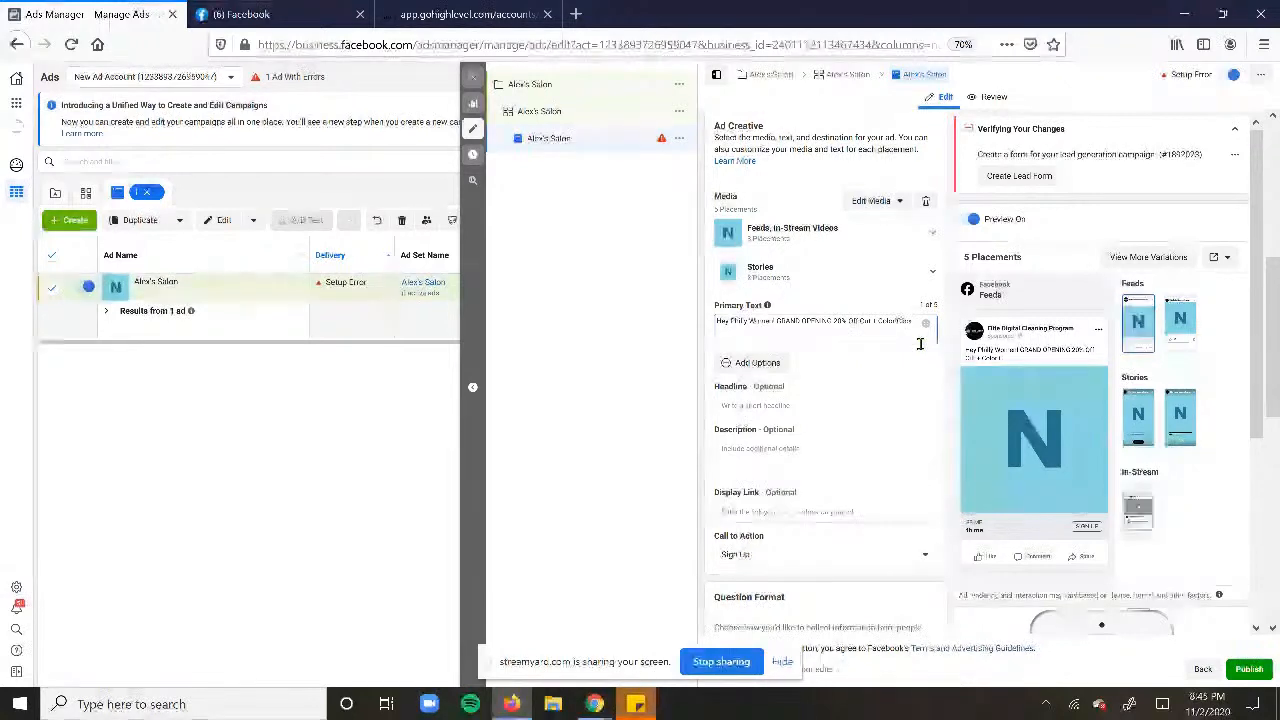
{"action": "type", "text": " \"book now\" to r"}
{"action": "type", "text": "laim!"}
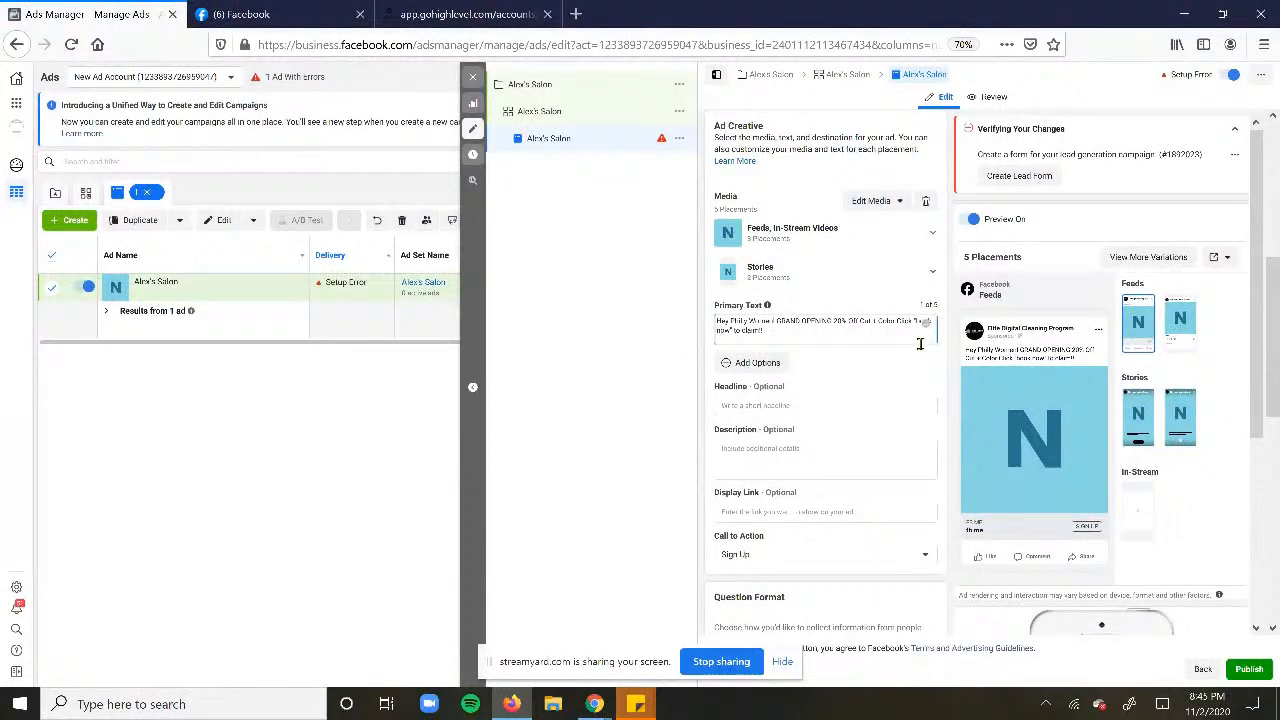
{"action": "key", "text": "Return"}
{"action": "key", "text": "Return"}
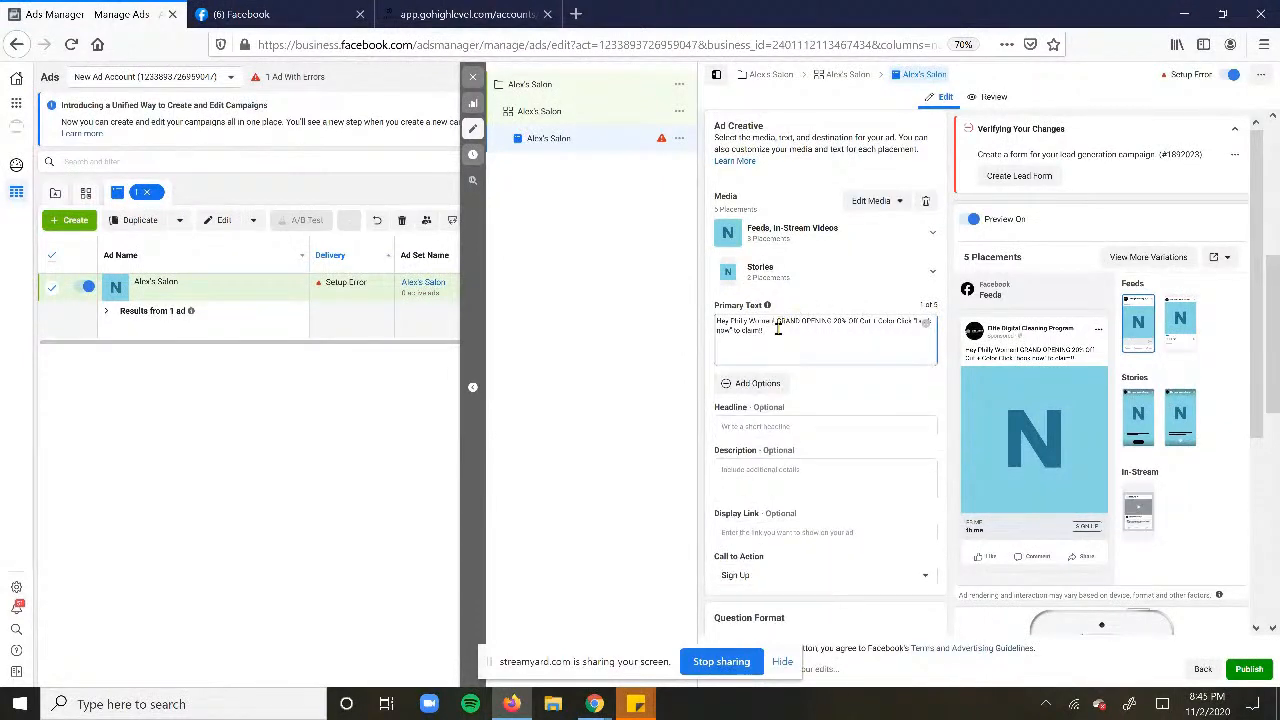
{"action": "key", "text": "BackSpace"}
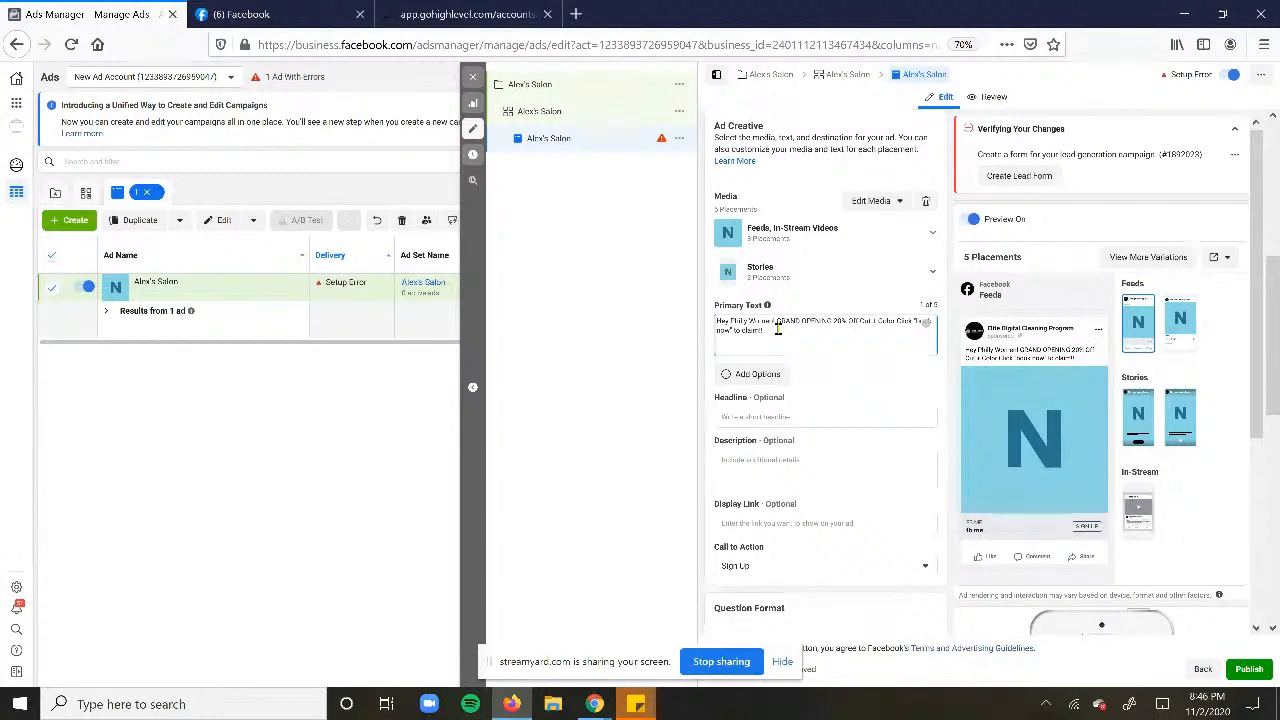
{"action": "left_click", "coordinate": [1036, 372]}
{"action": "left_click_drag", "start_coordinate": [764, 332], "coordinate": [710, 323]}
{"action": "left_click", "coordinate": [786, 327]}
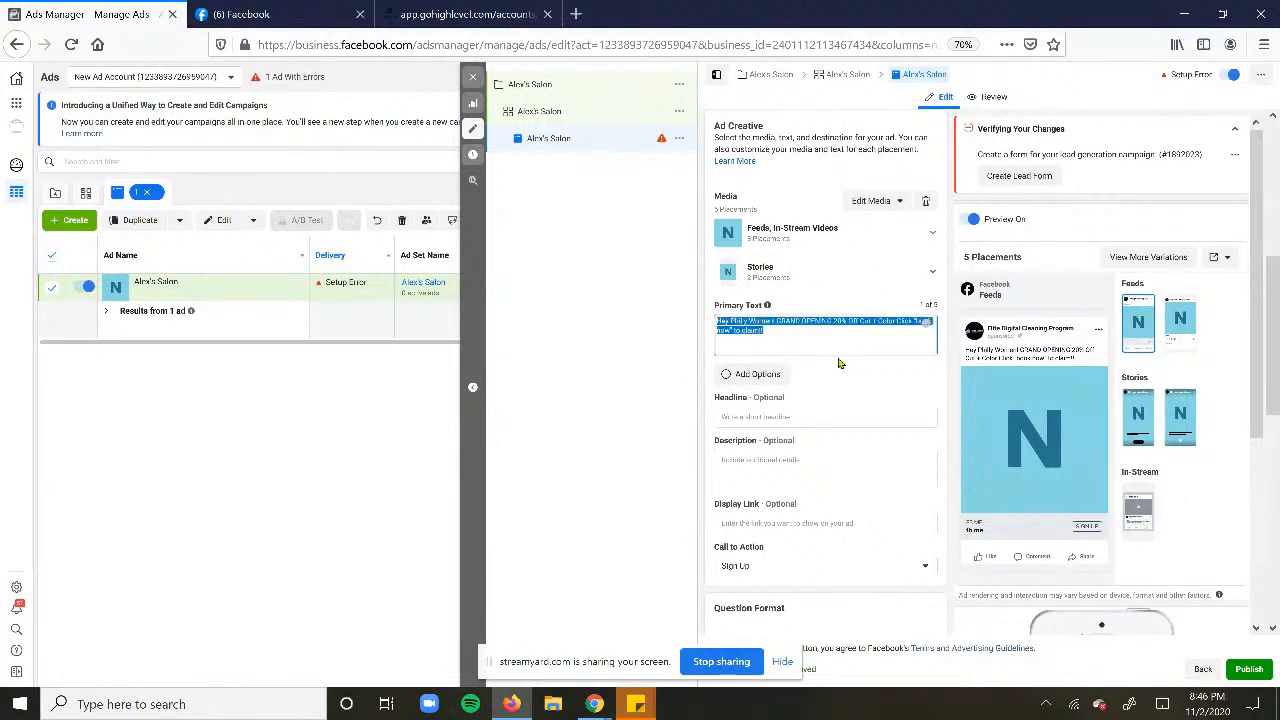
{"action": "left_click", "coordinate": [784, 333]}
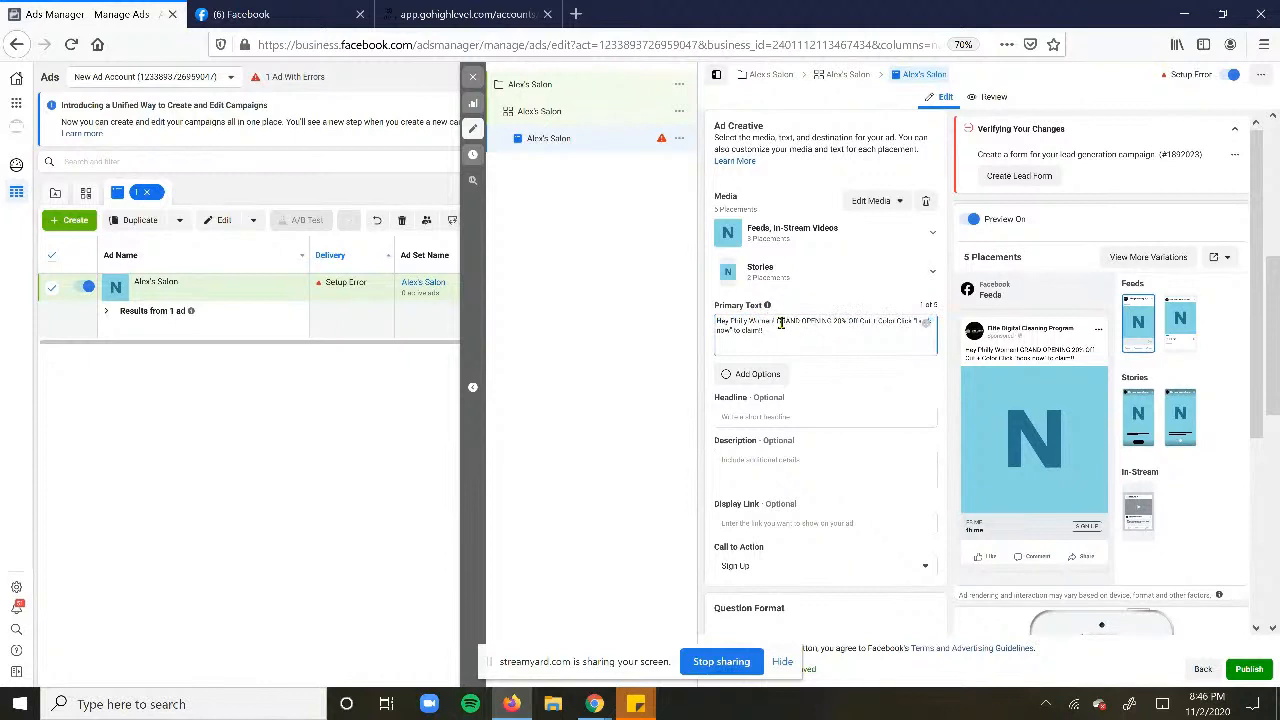
{"action": "left_click_drag", "start_coordinate": [781, 321], "coordinate": [764, 331]}
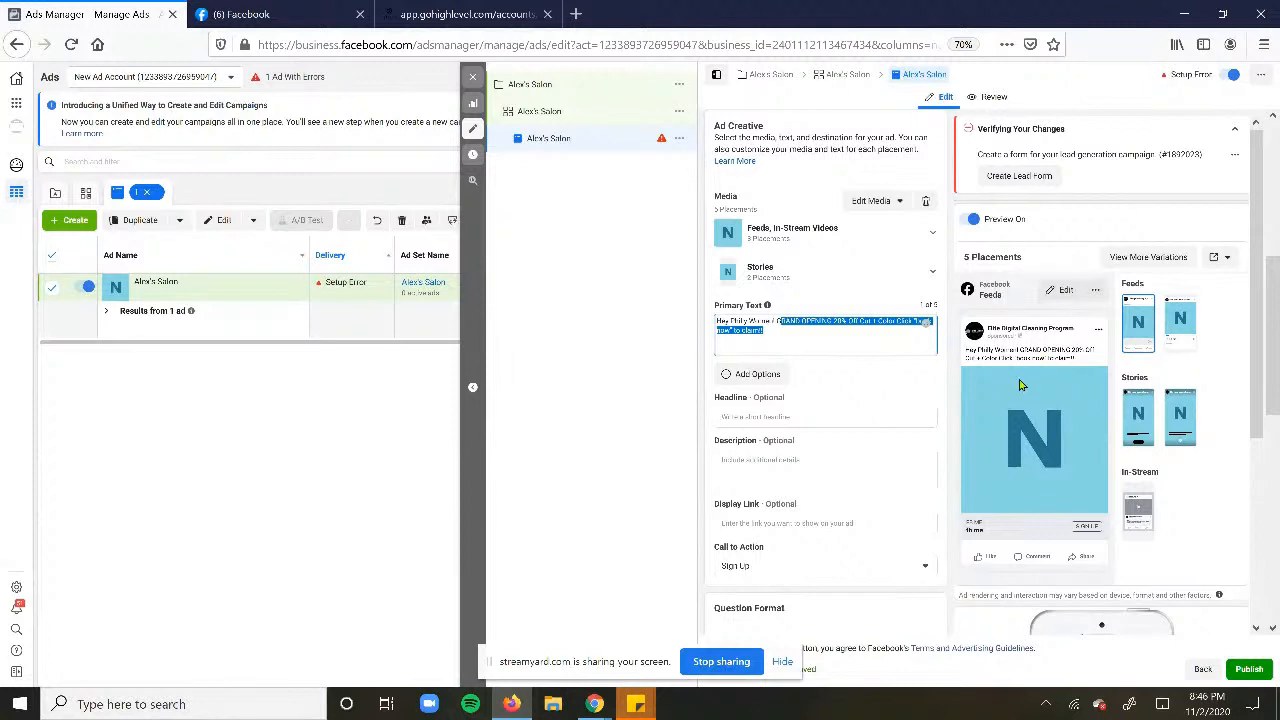
{"action": "left_click", "coordinate": [794, 333]}
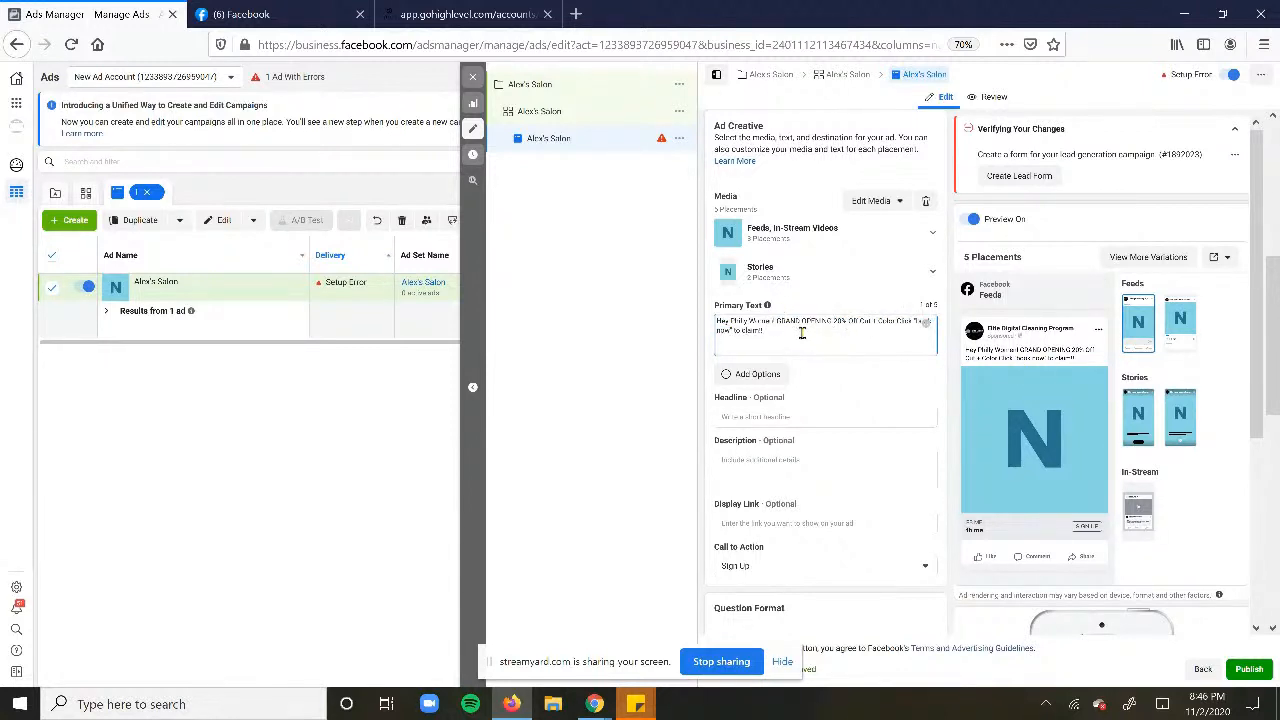
{"action": "left_click_drag", "start_coordinate": [772, 315], "coordinate": [771, 307]}
{"action": "left_click", "coordinate": [772, 326]}
- Add the paragraph 'I'm Alex, and I'm doing something CRAZY to promote my new salon.' and begin the voucher line
{"action": "key", "text": "Return"}
{"action": "key", "text": "Return"}
{"action": "key", "text": "Return"}
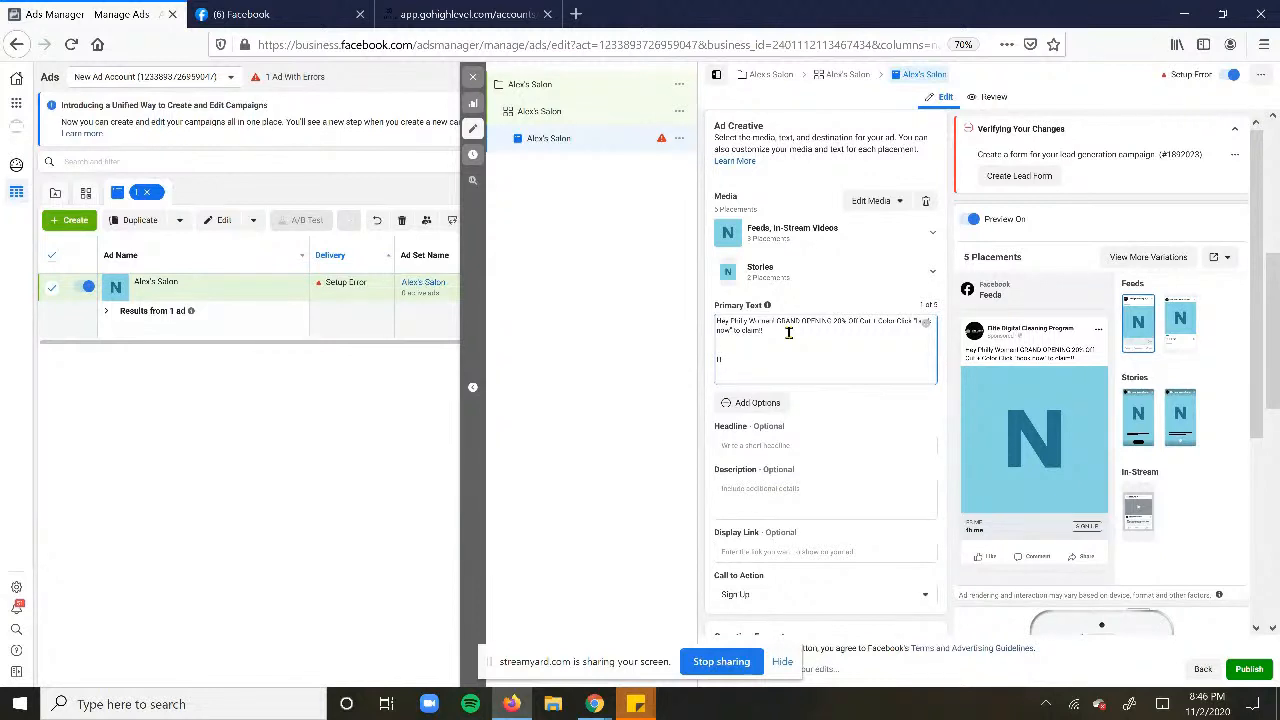
{"action": "type", "text": "In"}
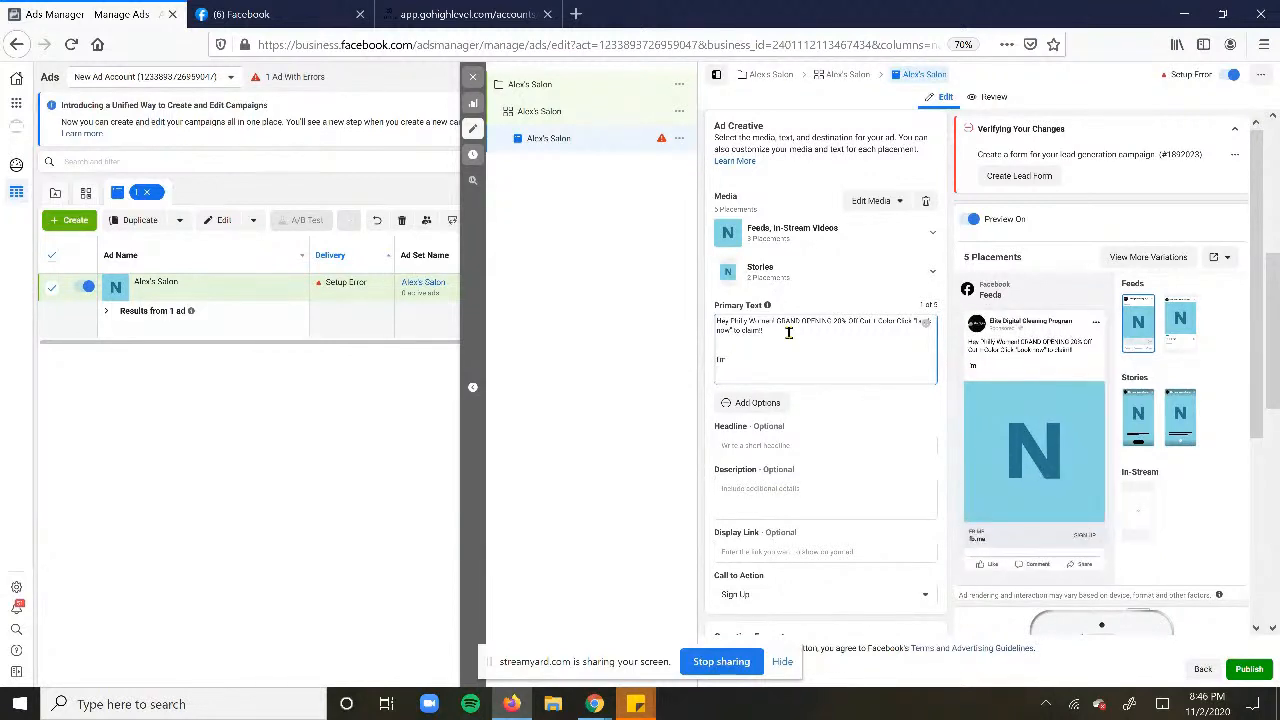
{"action": "type", "text": " Alex, and"}
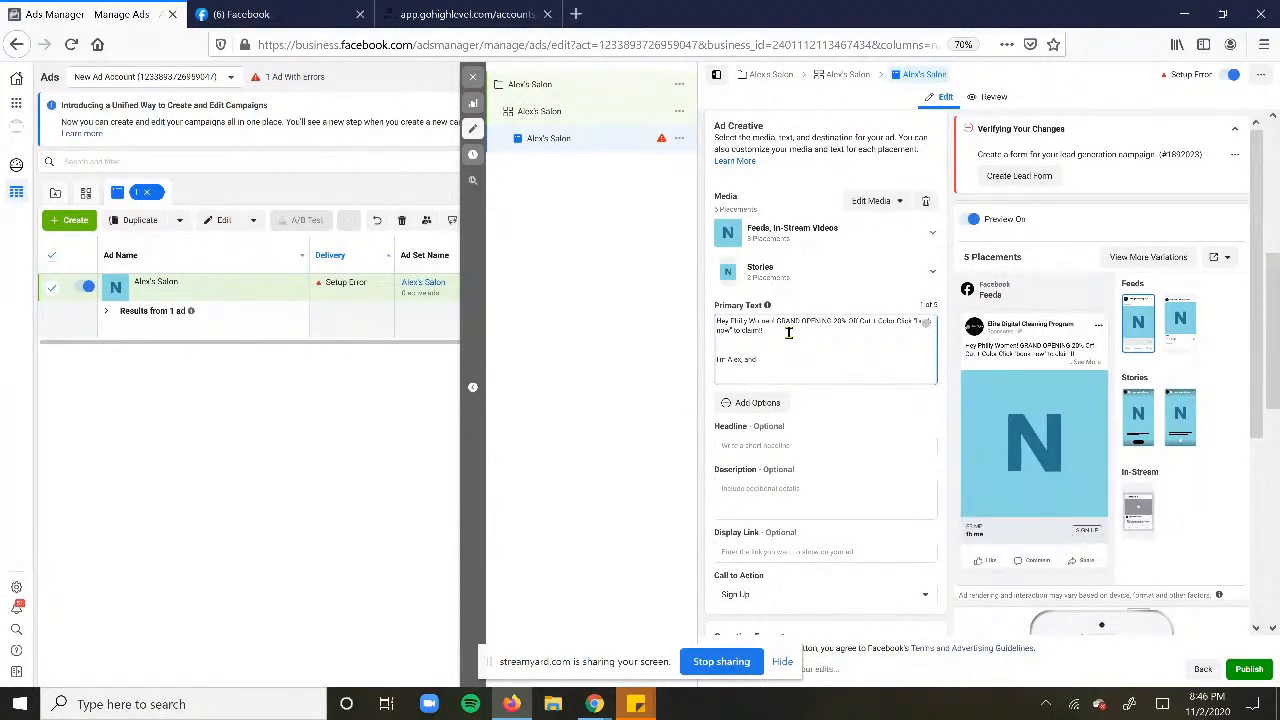
{"action": "type", "text": " I'm coing someth"}
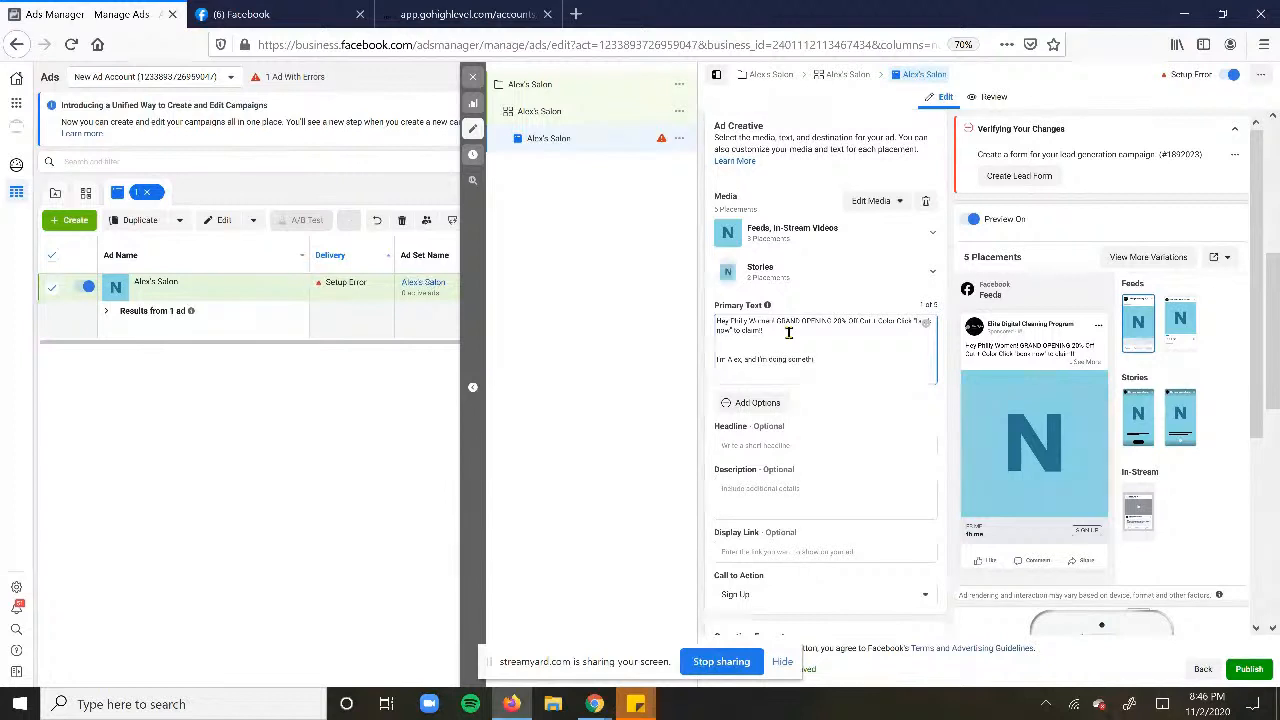
{"action": "type", "text": "ing CRAZY to"}
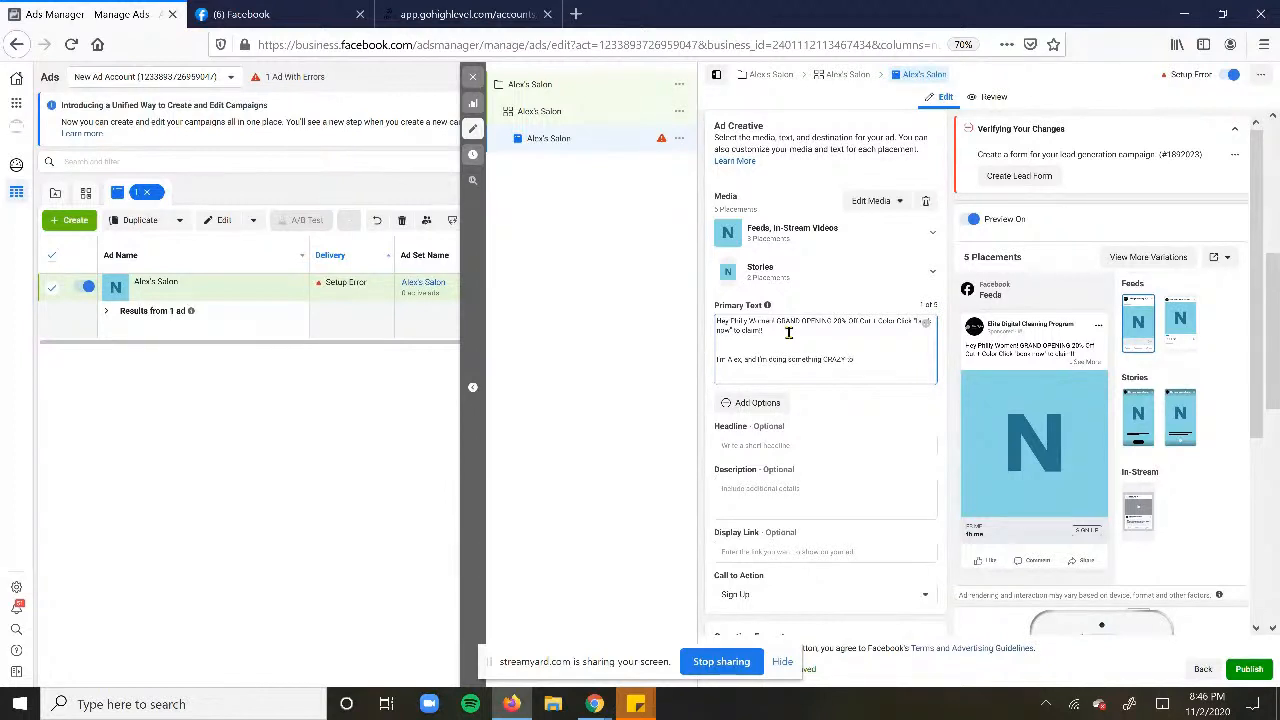
{"action": "type", "text": " promote my new salon."}
{"action": "key", "text": "Return"}
{"action": "key", "text": "Return"}
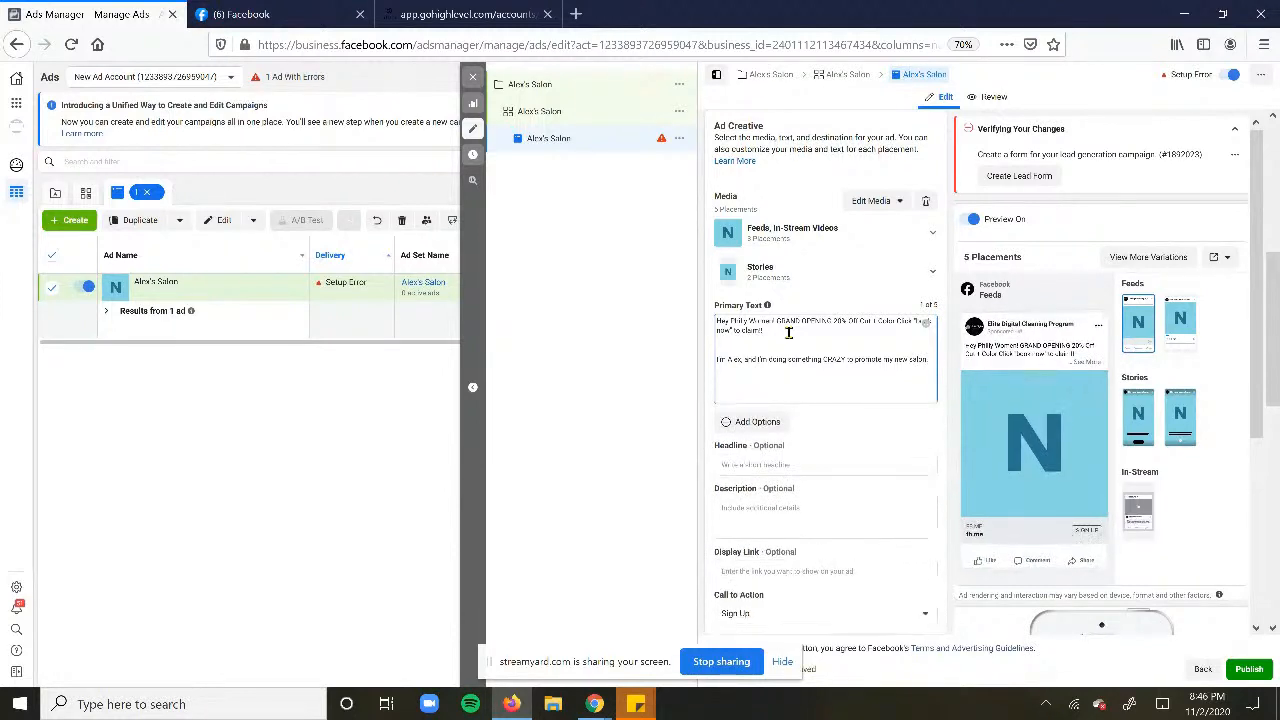
{"action": "type", "text": "We're giving aw"}
{"action": "type", "text": "vouchers to the m"}
{"action": "type", "text": "ext 1"}
{"action": "type", "text": "eople"}
{"action": "key", "text": "BackSpace"}
{"action": "key", "text": "BackSpace"}
{"action": "key", "text": "BackSpace"}
{"action": "key", "text": "BackSpace"}
{"action": "key", "text": "BackSpace"}
{"action": "key", "text": "BackSpace"}
{"action": "key", "text": "BackSpace"}
{"action": "key", "text": "BackSpace"}
- Finish the voucher sentence: vouchers for the next 17 people who click below for a 20% cut and color
{"action": "left_click", "coordinate": [783, 376]}
{"action": "key", "text": "BackSpace"}
{"action": "key", "text": "BackSpace"}
{"action": "key", "text": "BackSpace"}
{"action": "left_click", "coordinate": [858, 377]}
{"action": "type", "text": "17 people who cl"}
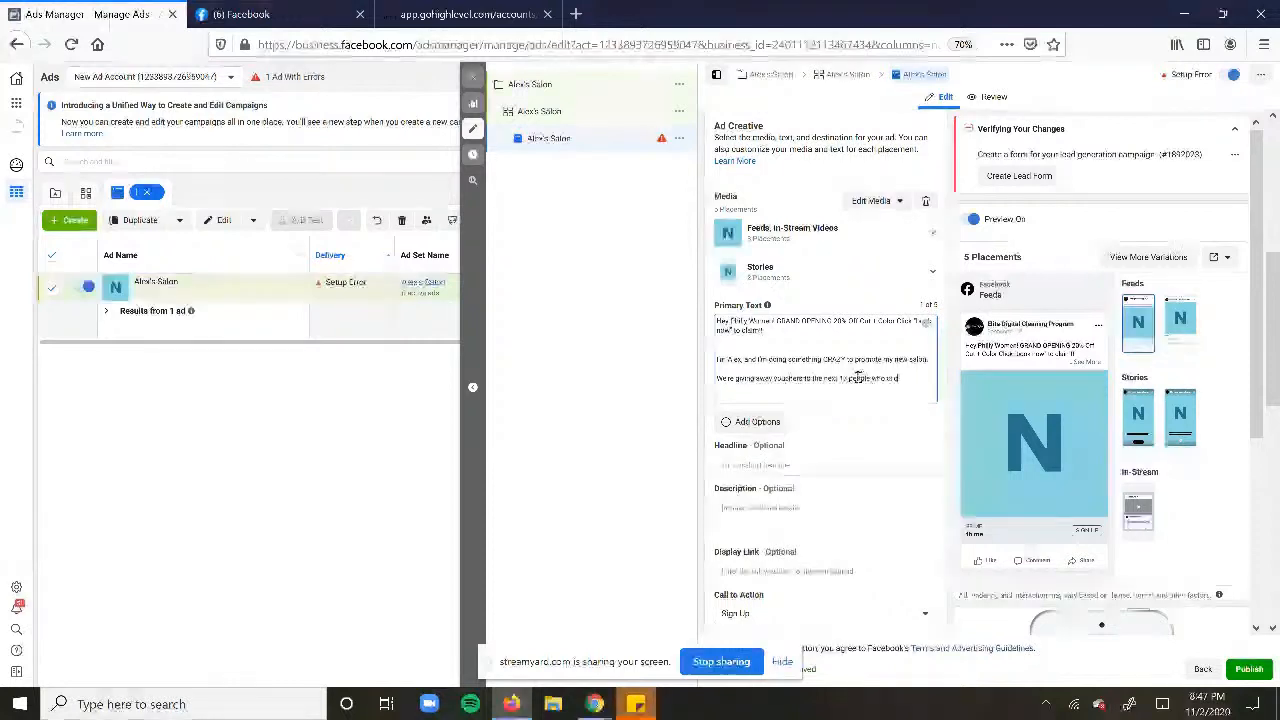
{"action": "type", "text": "ick the button bel"}
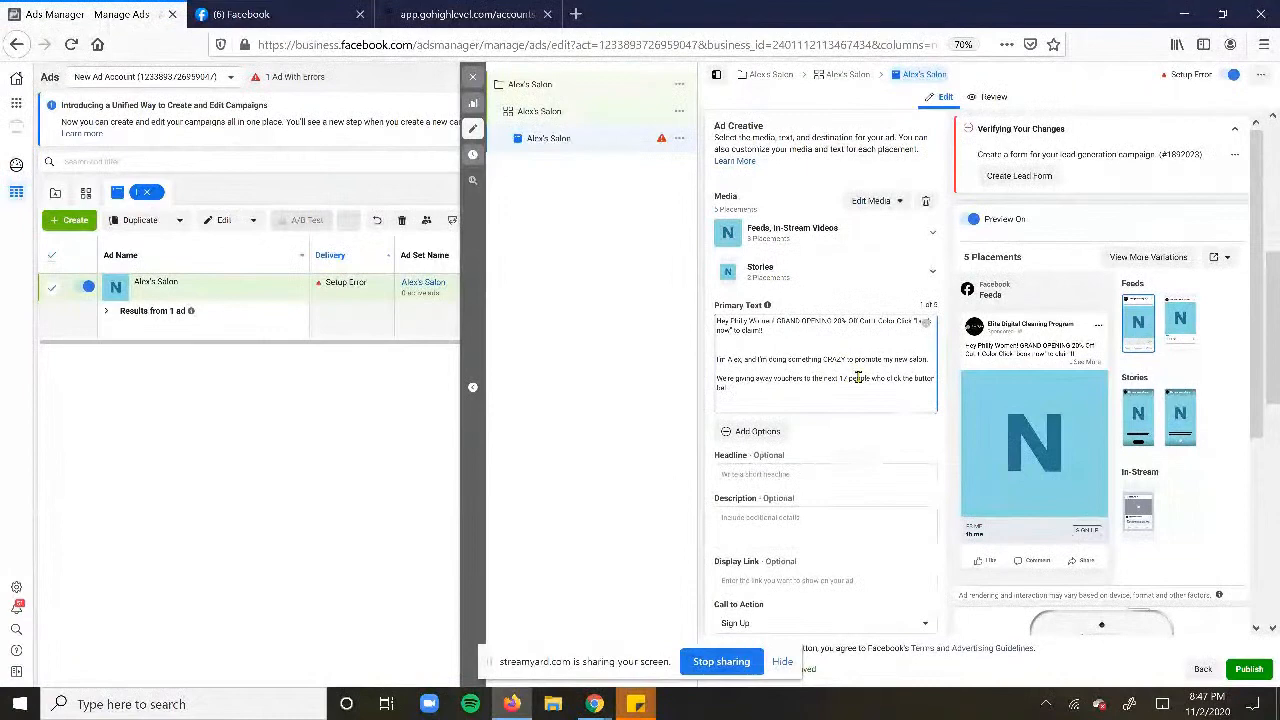
{"action": "type", "text": "ow"}
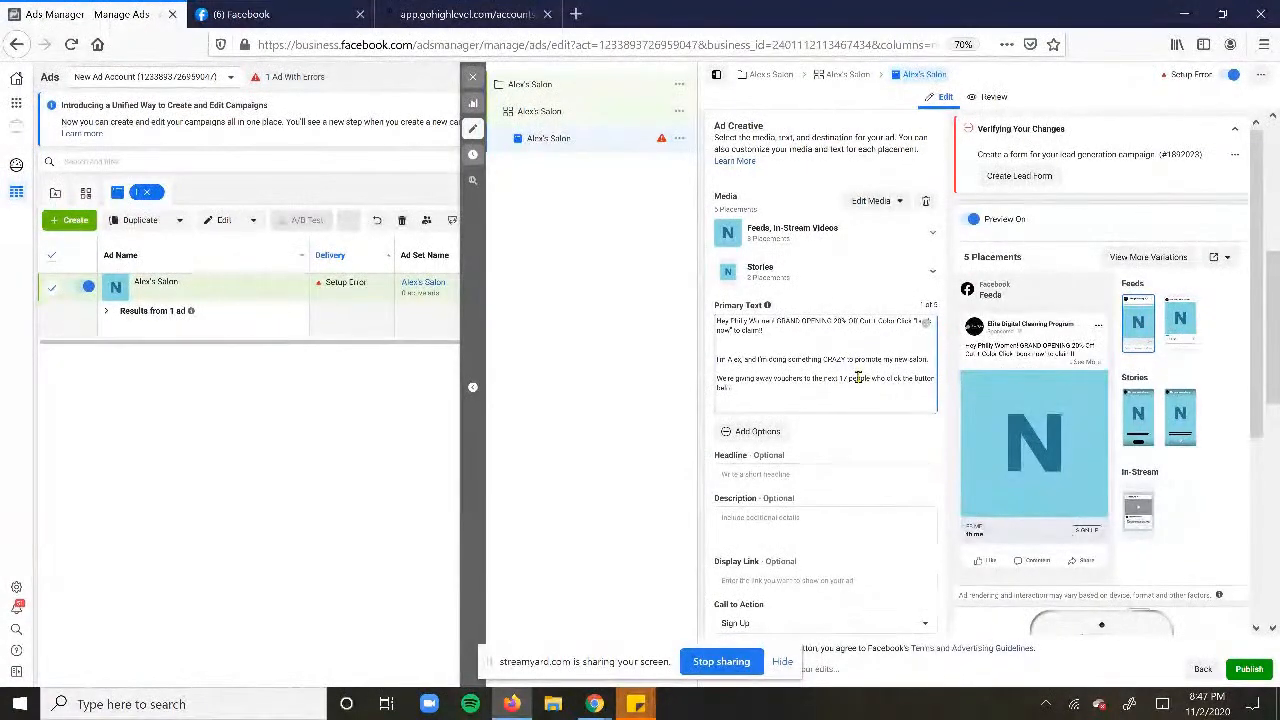
{"action": "type", "text": " tor a 20% cut and color"}
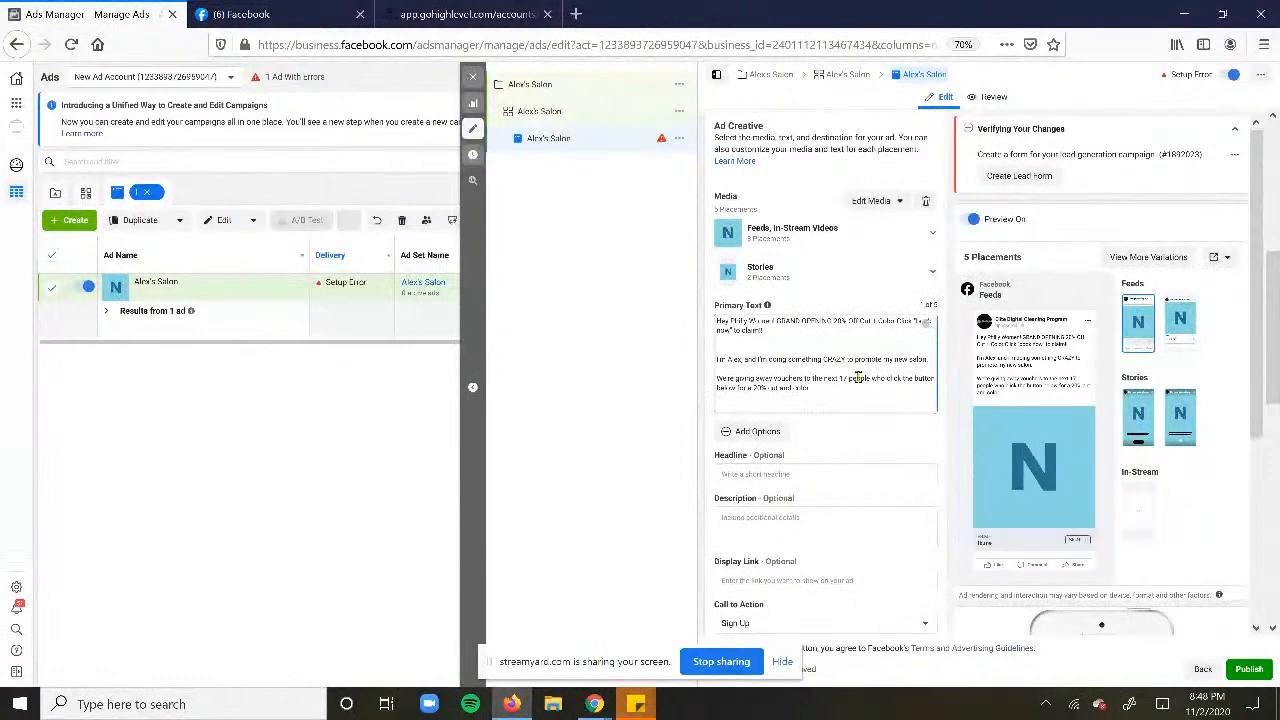
{"action": "key", "text": "Return"}
{"action": "key", "text": "Return"}
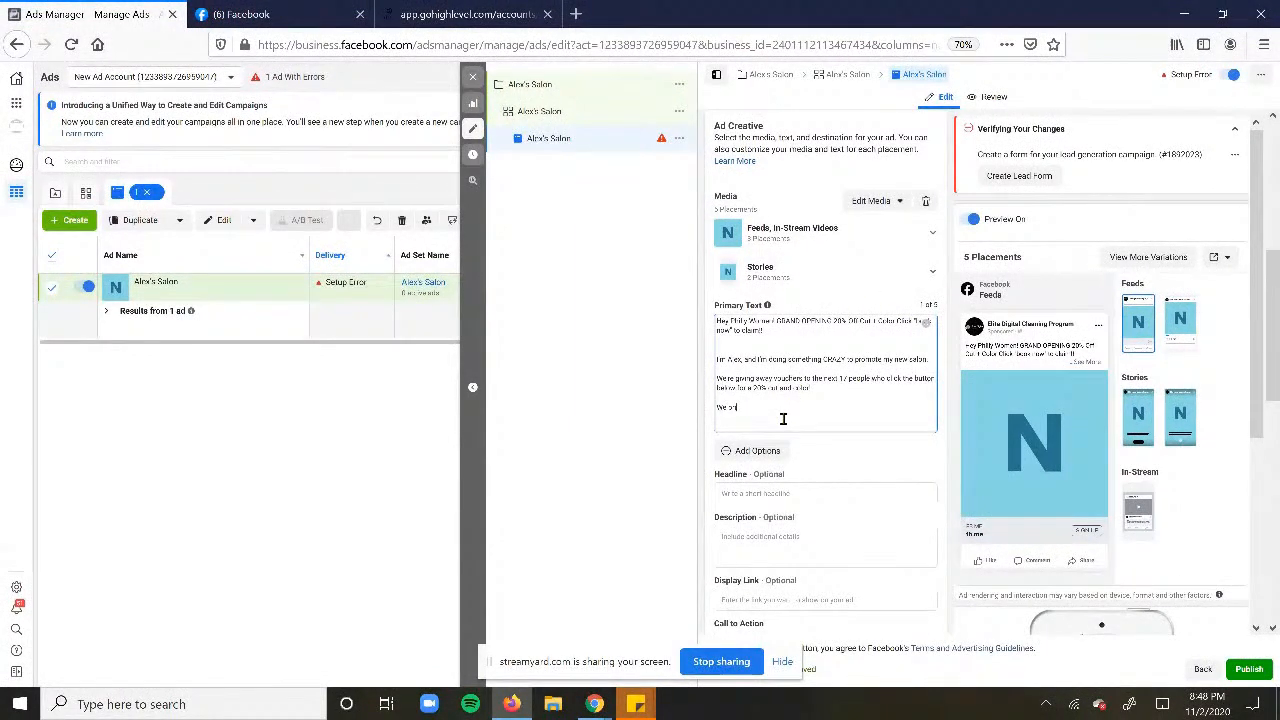
- Add the line 'We pride ourselves in a service that's reliable, affordable, high quality'
{"action": "type", "text": "We pride ourselve"}
{"action": "type", "text": " in a"}
{"action": "key", "text": "BackSpace"}
{"action": "type", "text": "s in a sel"}
{"action": "type", "text": "vice a"}
{"action": "key", "text": "BackSpace"}
{"action": "type", "text": "that's reliable, reliable"}
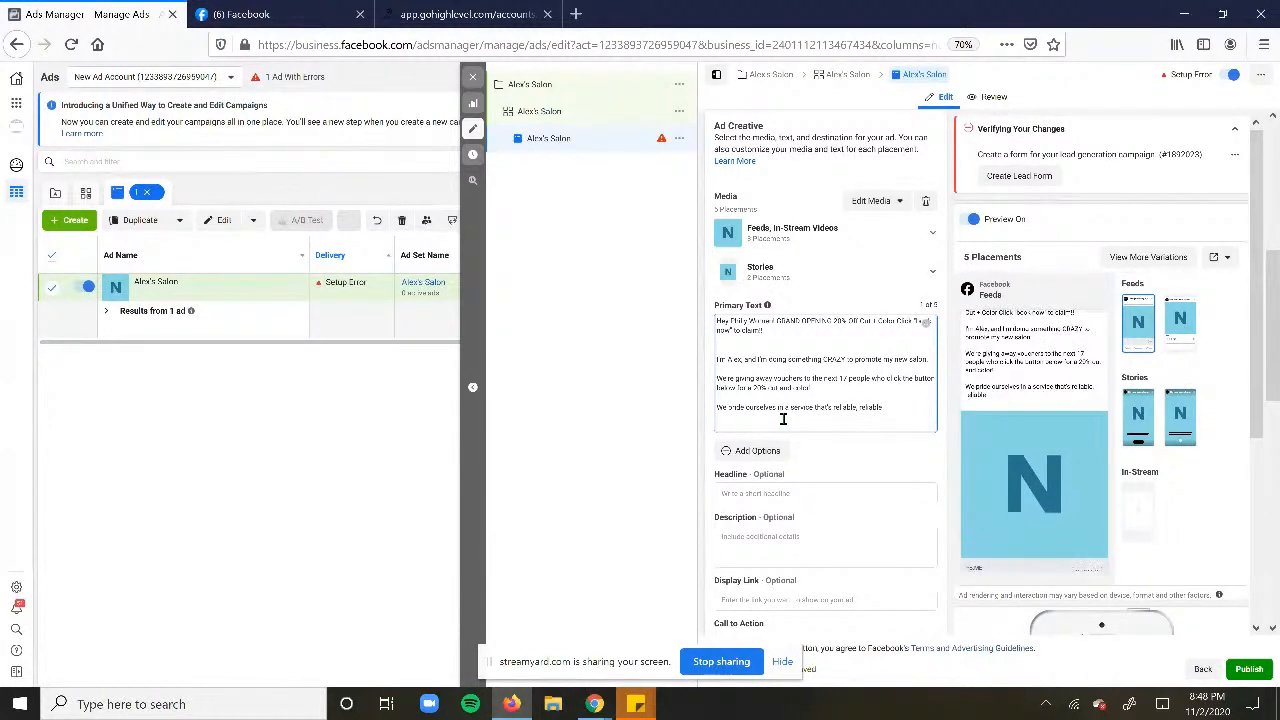
{"action": "key", "text": "BackSpace"}
{"action": "key", "text": "BackSpace"}
{"action": "key", "text": "BackSpace"}
{"action": "key", "text": "BackSpace"}
{"action": "key", "text": "BackSpace"}
{"action": "key", "text": "BackSpace"}
{"action": "key", "text": "BackSpace"}
{"action": "key", "text": "BackSpace"}
{"action": "type", "text": "affordable, high qual"}
{"action": "key", "text": "BackSpace"}
{"action": "key", "text": "BackSpace"}
{"action": "type", "text": "uality"}
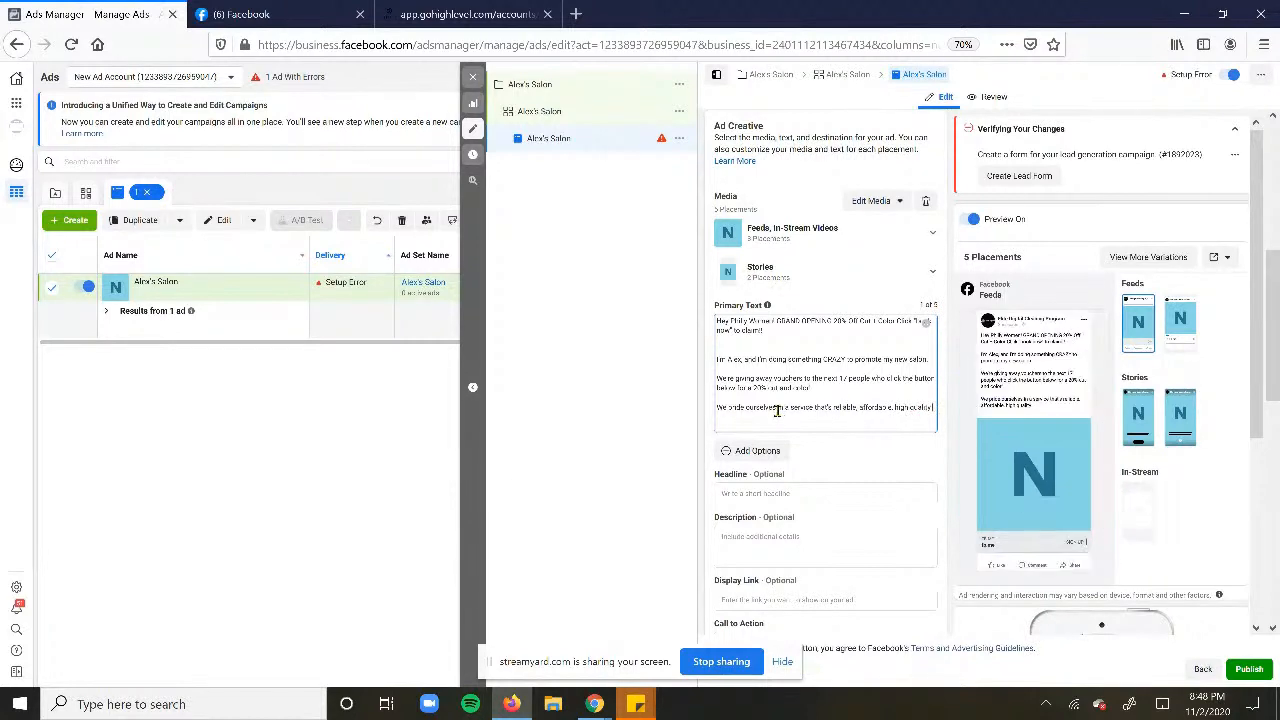
{"action": "left_click_drag", "start_coordinate": [765, 407], "coordinate": [952, 409]}
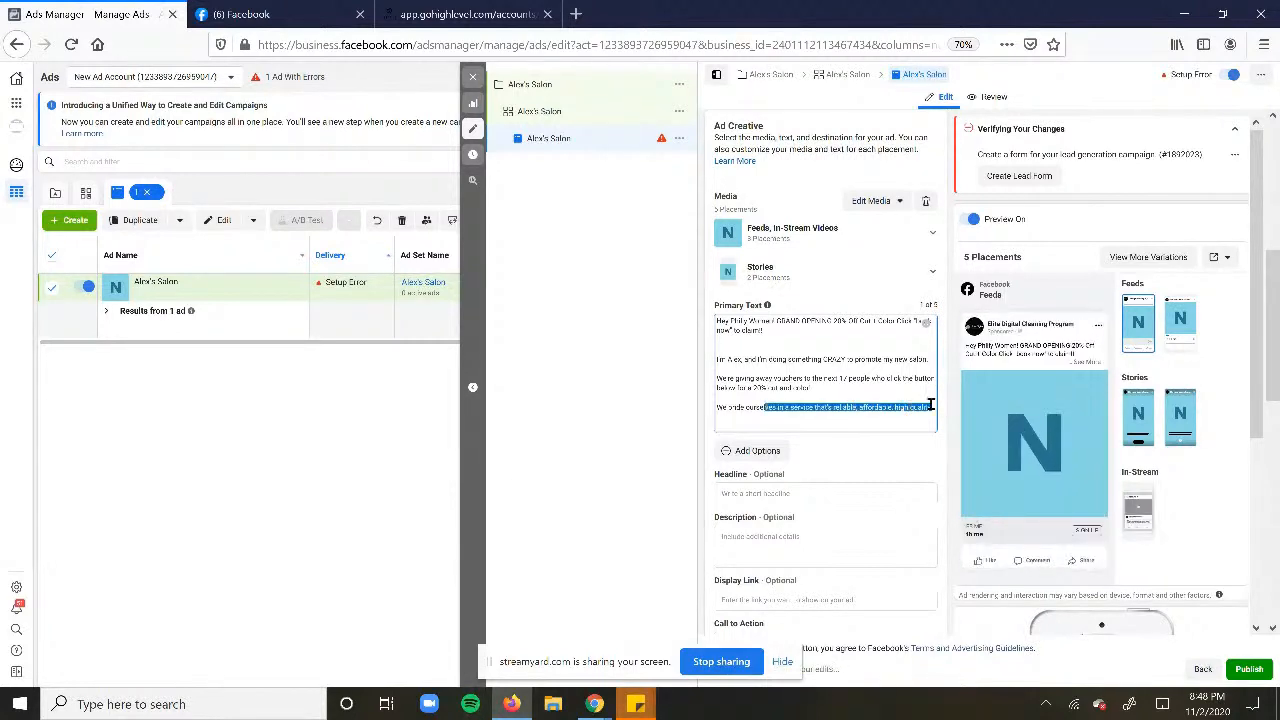
{"action": "left_click", "coordinate": [936, 405]}
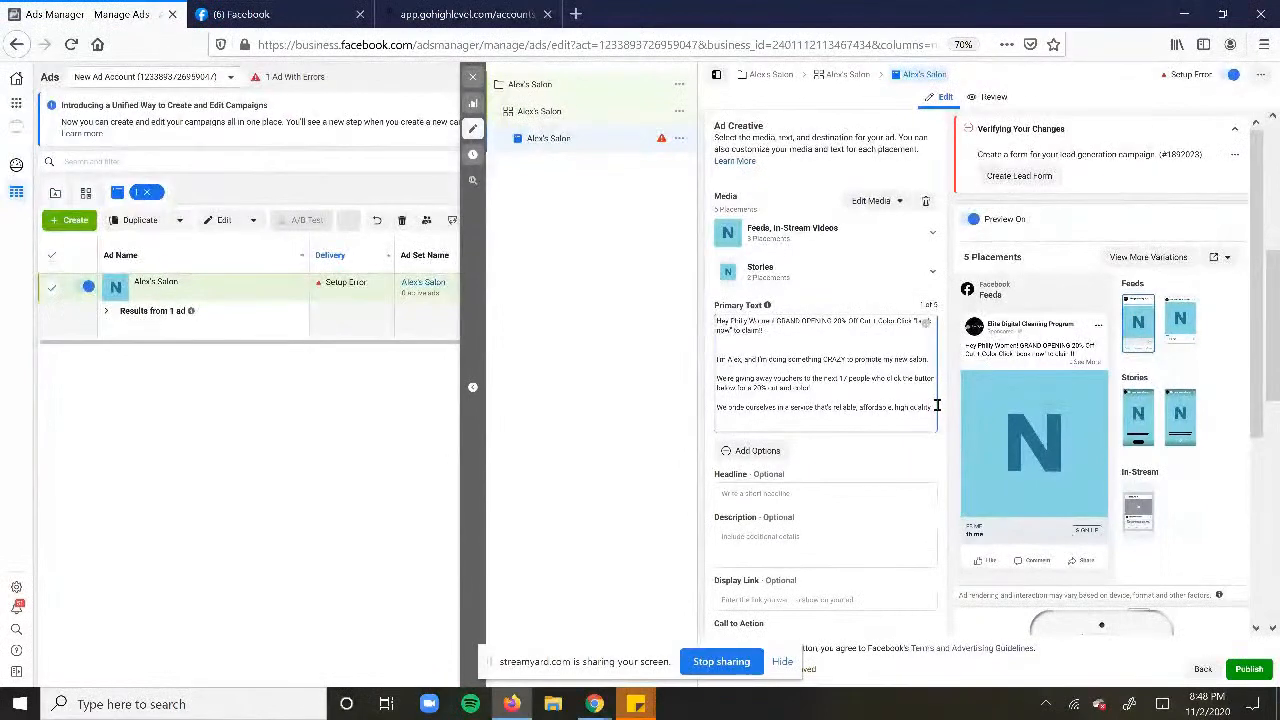
{"action": "left_click_drag", "start_coordinate": [829, 322], "coordinate": [887, 332]}
{"action": "left_click", "coordinate": [838, 339]}
{"action": "left_click", "coordinate": [935, 408]}
{"action": "left_click", "coordinate": [767, 344]}
{"action": "key", "text": "Return"}
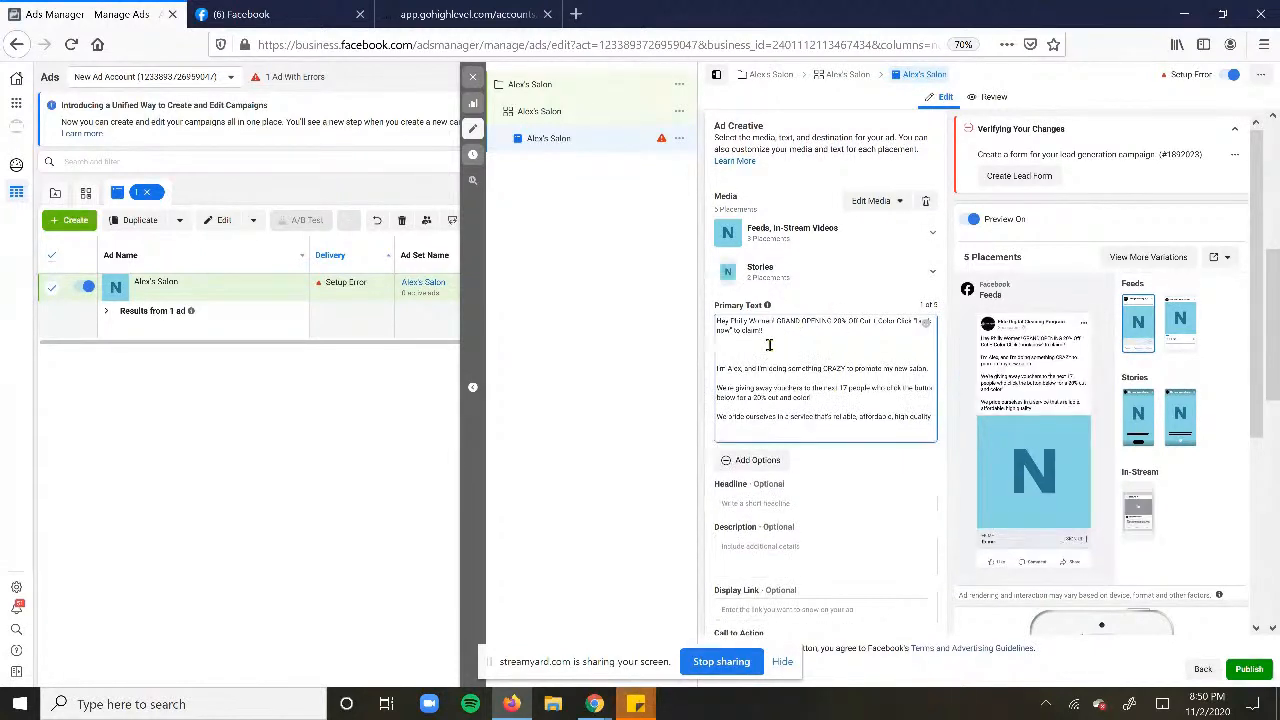
- Type 'Sick and tired of unprofessional and unreliable service' as a new primary text line
{"action": "type", "text": "Slay a"}
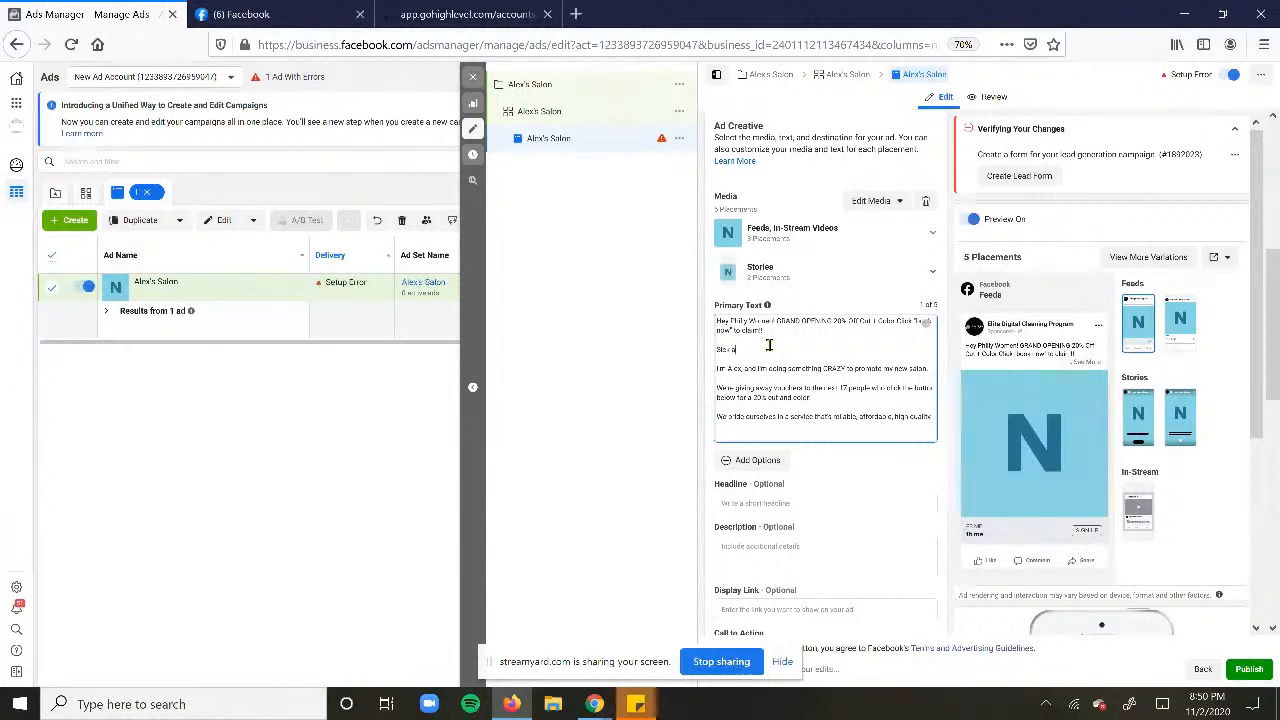
{"action": "type", "text": "nd shine of unpro"}
{"action": "key", "text": "BackSpace"}
{"action": "key", "text": "BackSpace"}
{"action": "key", "text": "BackSpace"}
{"action": "type", "text": "profession"}
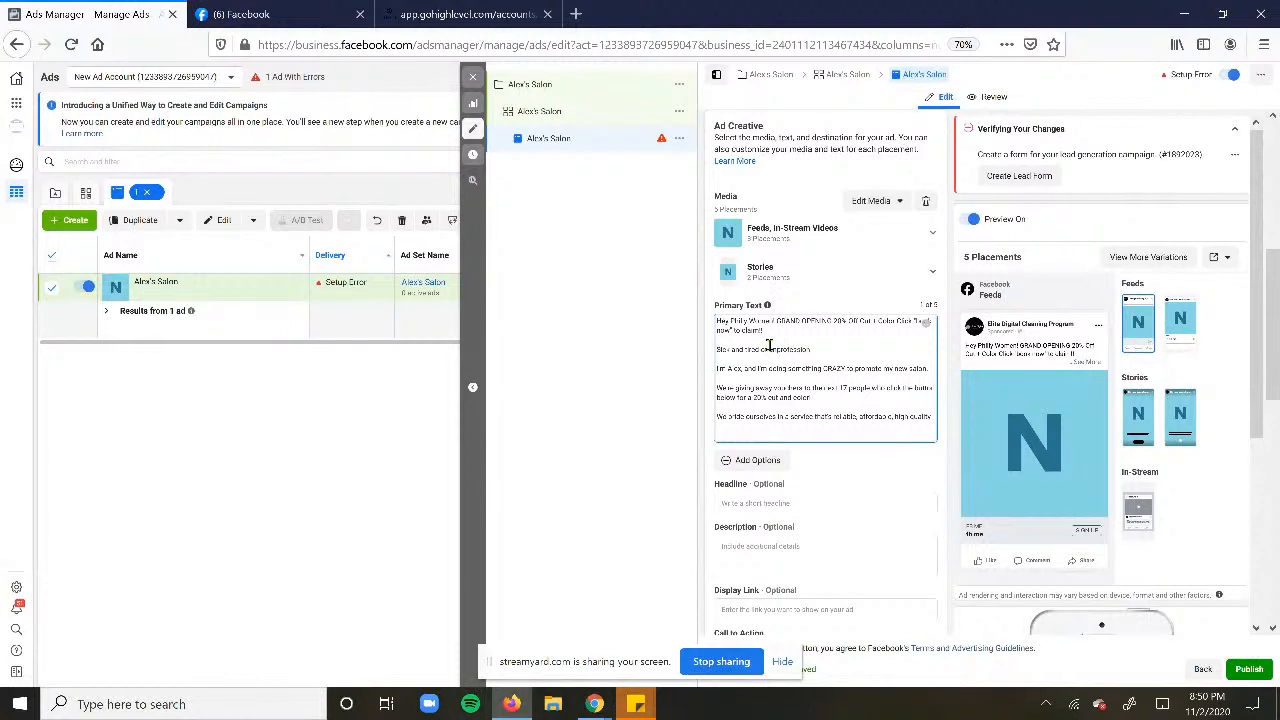
{"action": "type", "text": "al and unreliabl"}
{"action": "key", "text": "BackSpace"}
{"action": "key", "text": "BackSpace"}
{"action": "key", "text": "BackSpace"}
{"action": "key", "text": "BackSpace"}
{"action": "key", "text": "BackSpace"}
{"action": "key", "text": "BackSpace"}
{"action": "type", "text": "erv"}
{"action": "key", "text": "BackSpace"}
{"action": "type", "text": "ice"}
- End the primary text with the line 'Click "get offer" to redeem' followed by an emoji
{"action": "key", "text": "Return"}
{"action": "type", "text": "Click"}
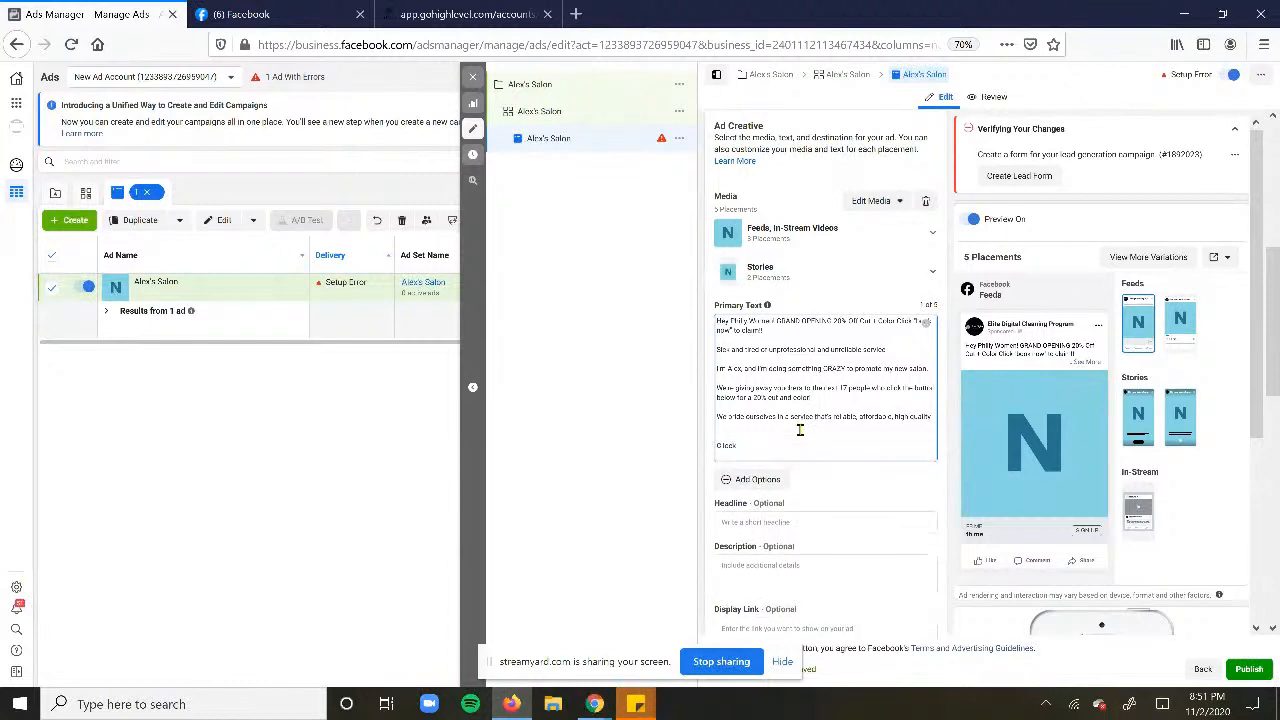
{"action": "type", "text": " \"get offer to redeem"}
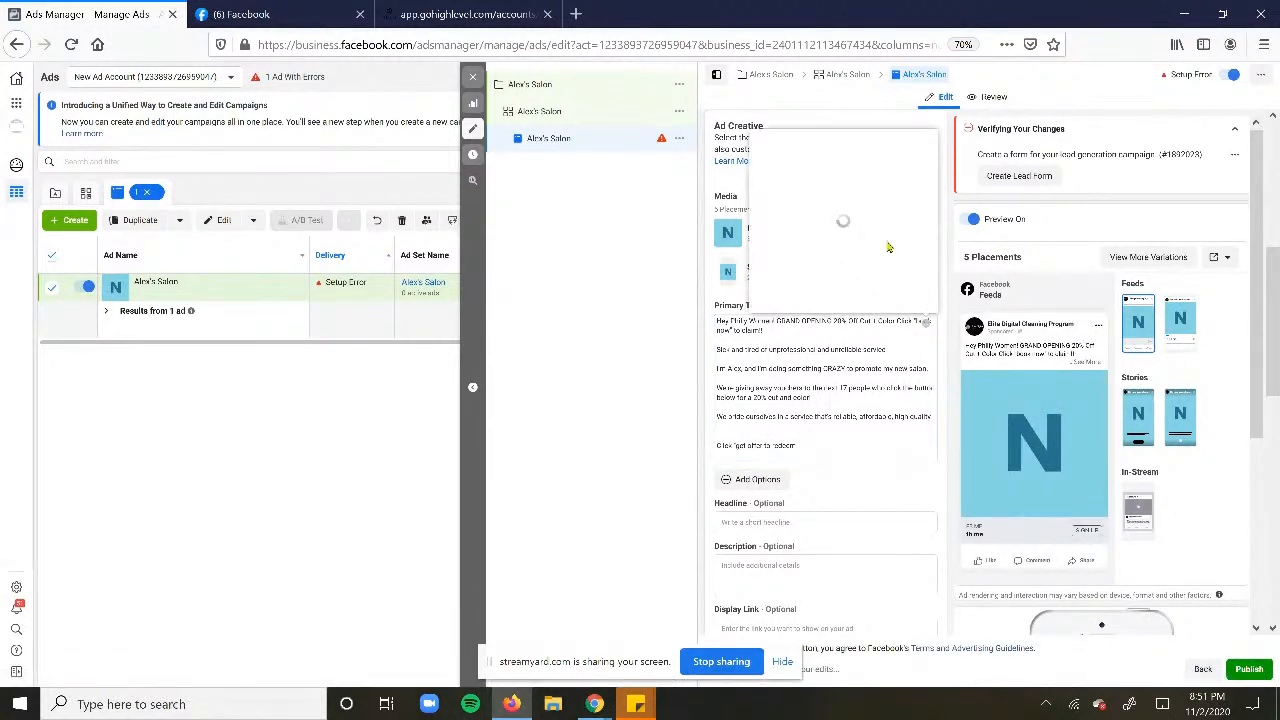
{"action": "left_click", "coordinate": [783, 147]}
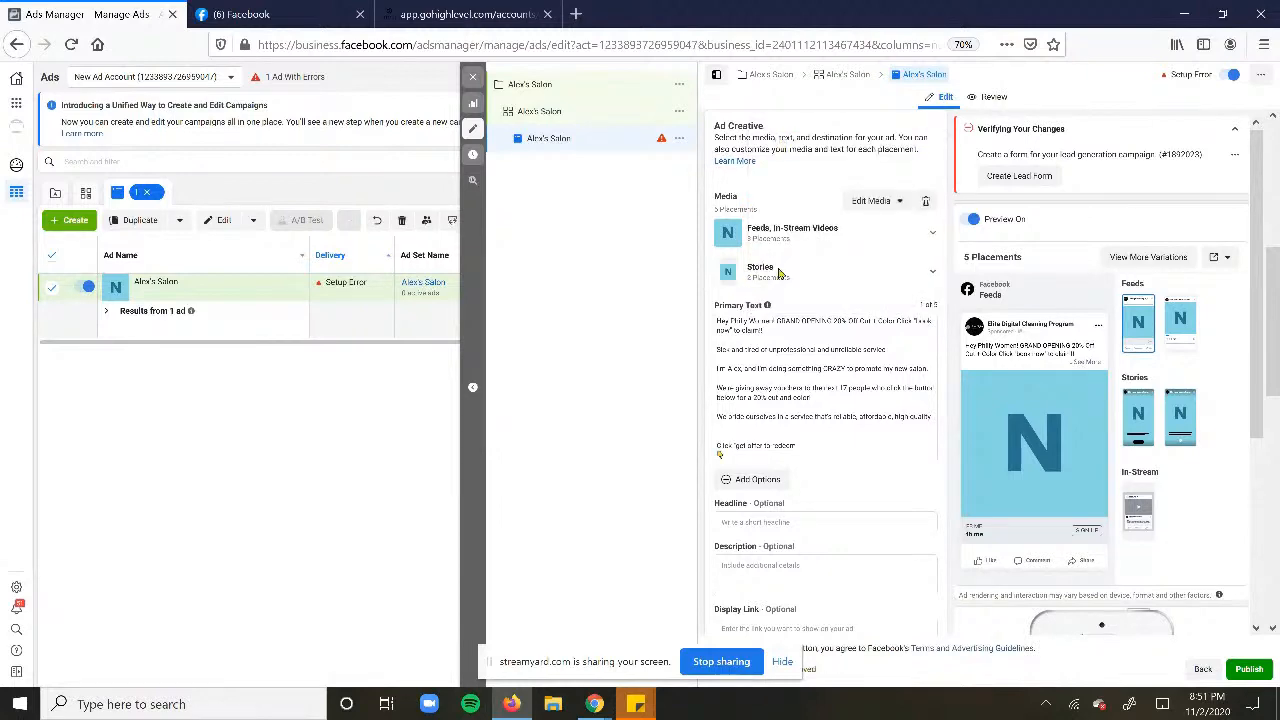
{"action": "left_click", "coordinate": [768, 525]}
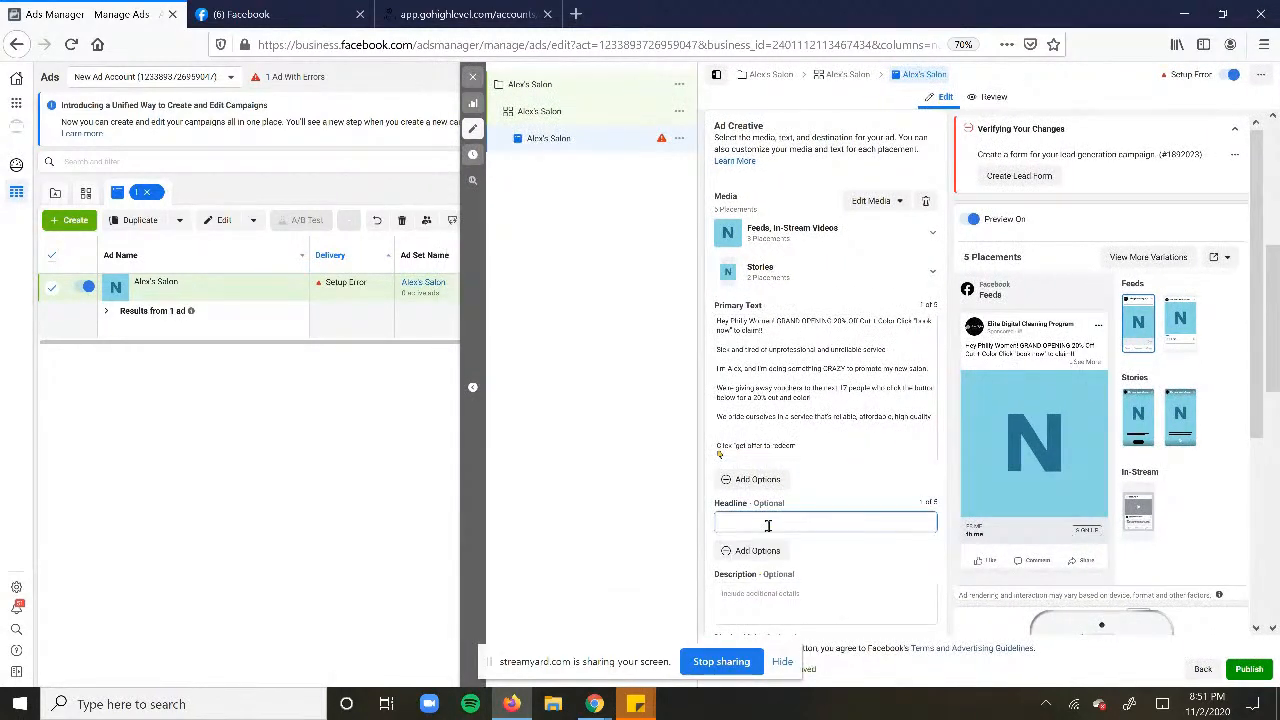
- Enter the headline CLICK "Get Offer" to Redeem
{"action": "type", "text": "Click GE"}
{"action": "key", "text": "BackSpace"}
{"action": "key", "text": "BackSpace"}
{"action": "type", "text": "\"Get Offer\" to Redeem"}
{"action": "scroll", "coordinate": [767, 520], "scroll_direction": "down", "scroll_amount": 2}
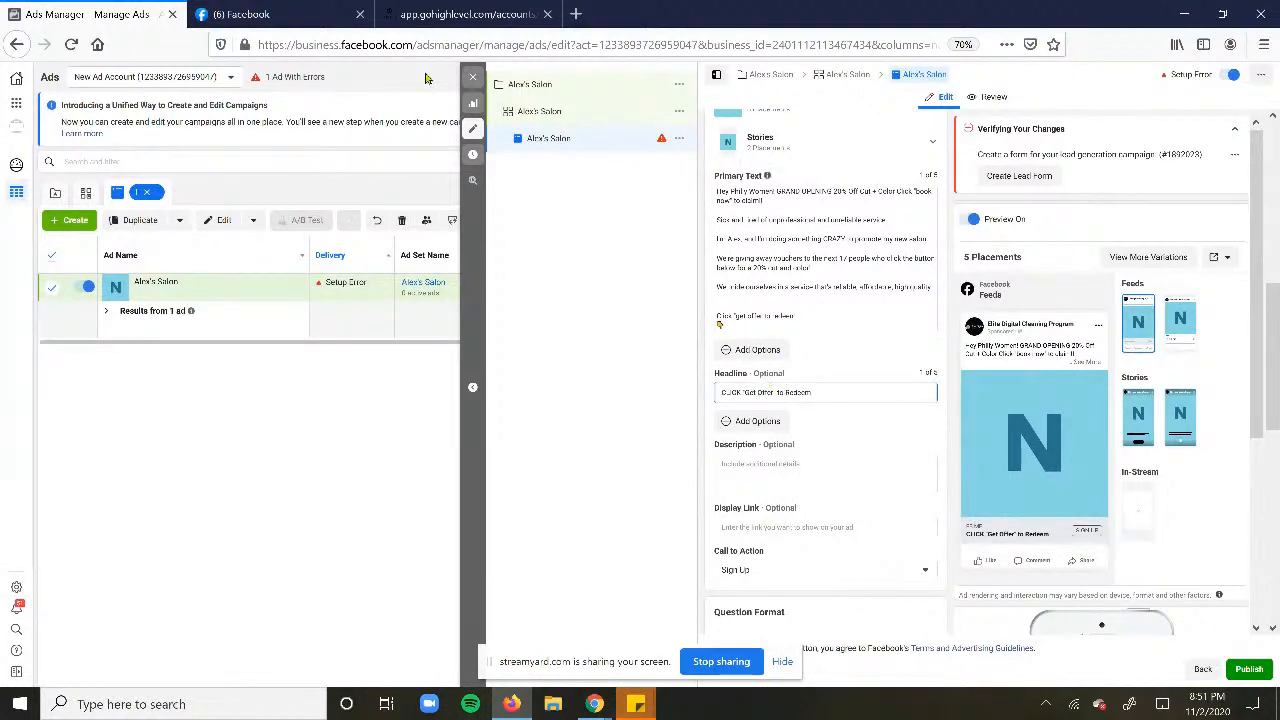
- Glance at the Facebook feed tab, then open the ad image's editing options
{"action": "left_click", "coordinate": [240, 10]}
{"action": "left_click", "coordinate": [90, 14]}
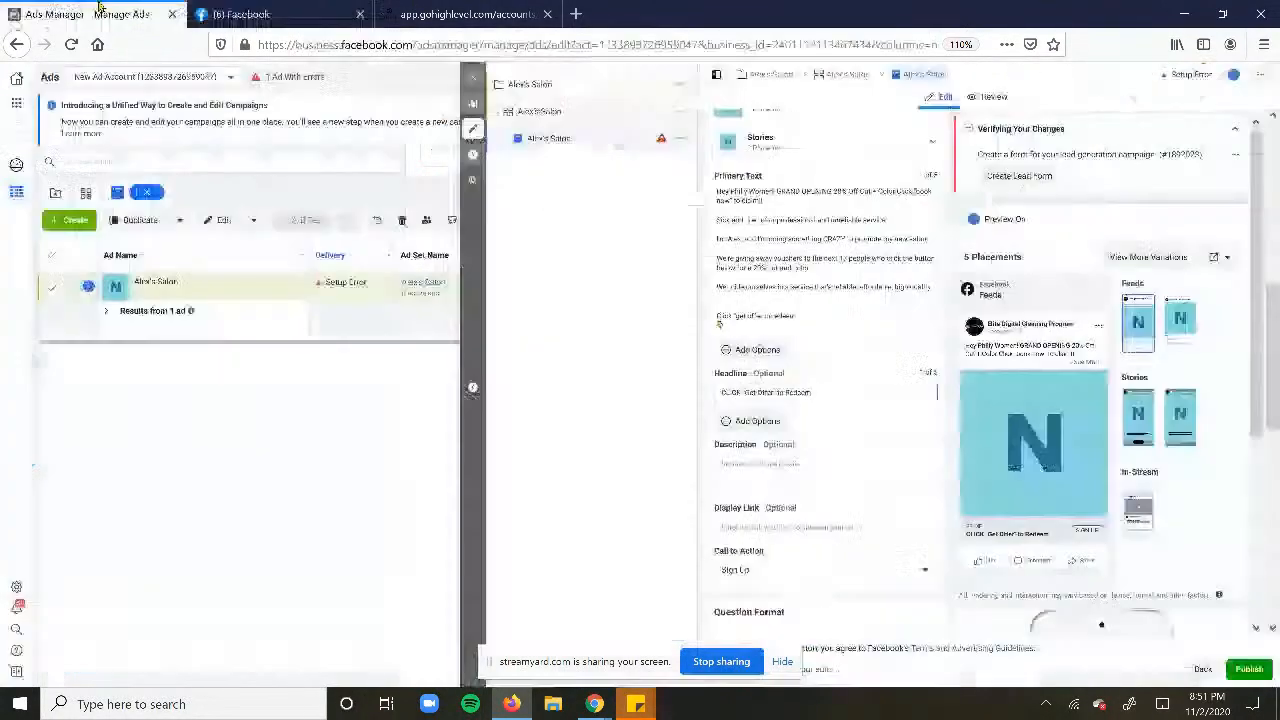
{"action": "mouse_move", "coordinate": [755, 423]}
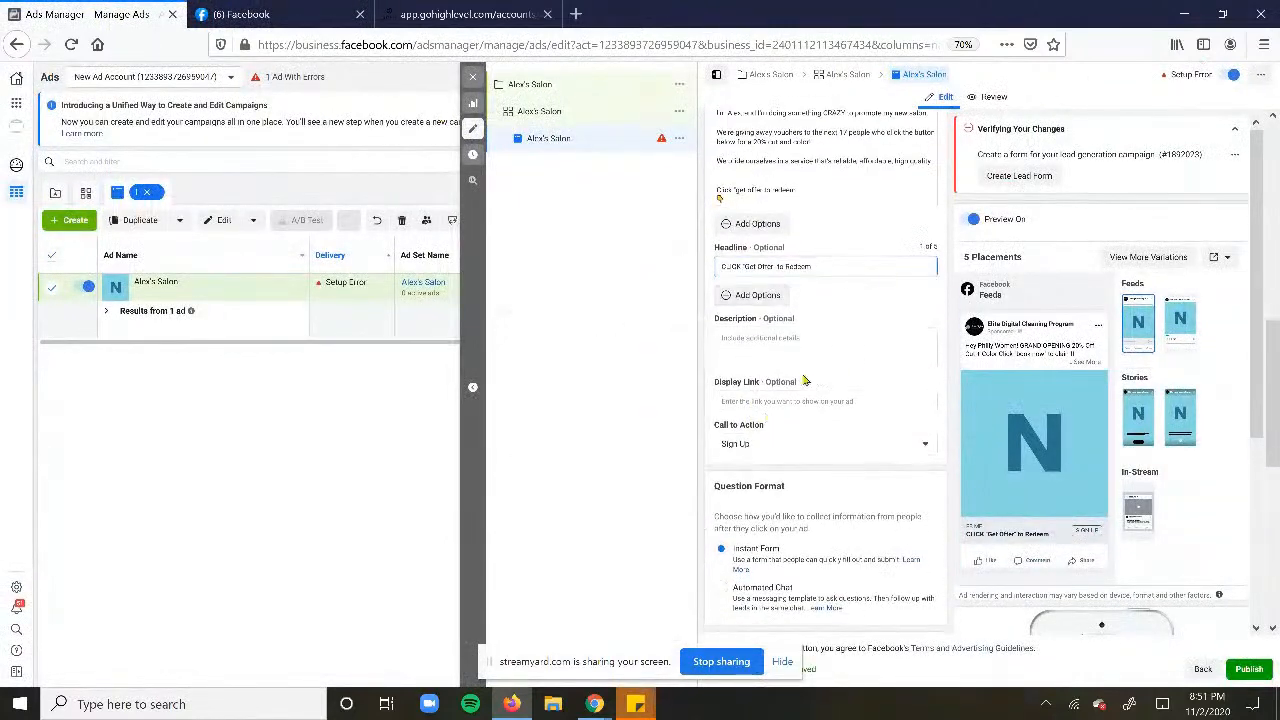
{"action": "scroll", "coordinate": [850, 300], "scroll_direction": "up", "scroll_amount": 3}
{"action": "left_click", "coordinate": [882, 143]}
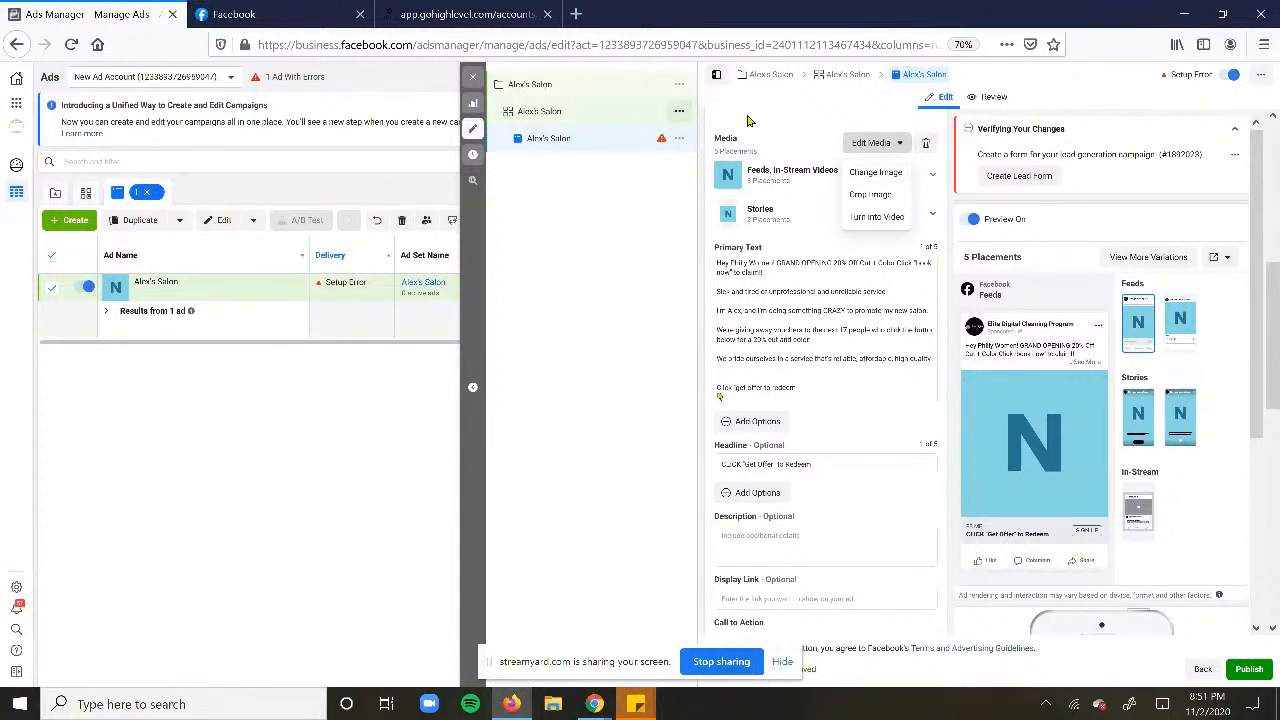
- Rename the Alex's Salon ad set to Pic A
{"action": "left_click", "coordinate": [680, 112]}
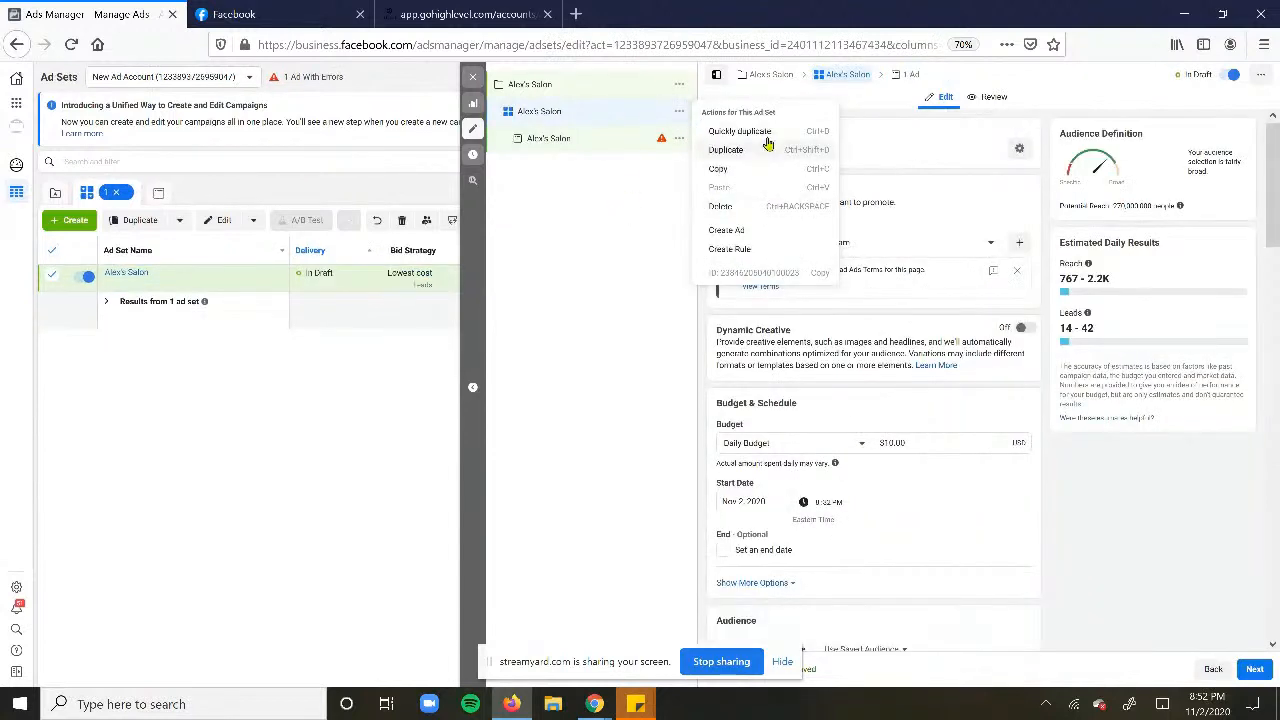
{"action": "left_click", "coordinate": [897, 149]}
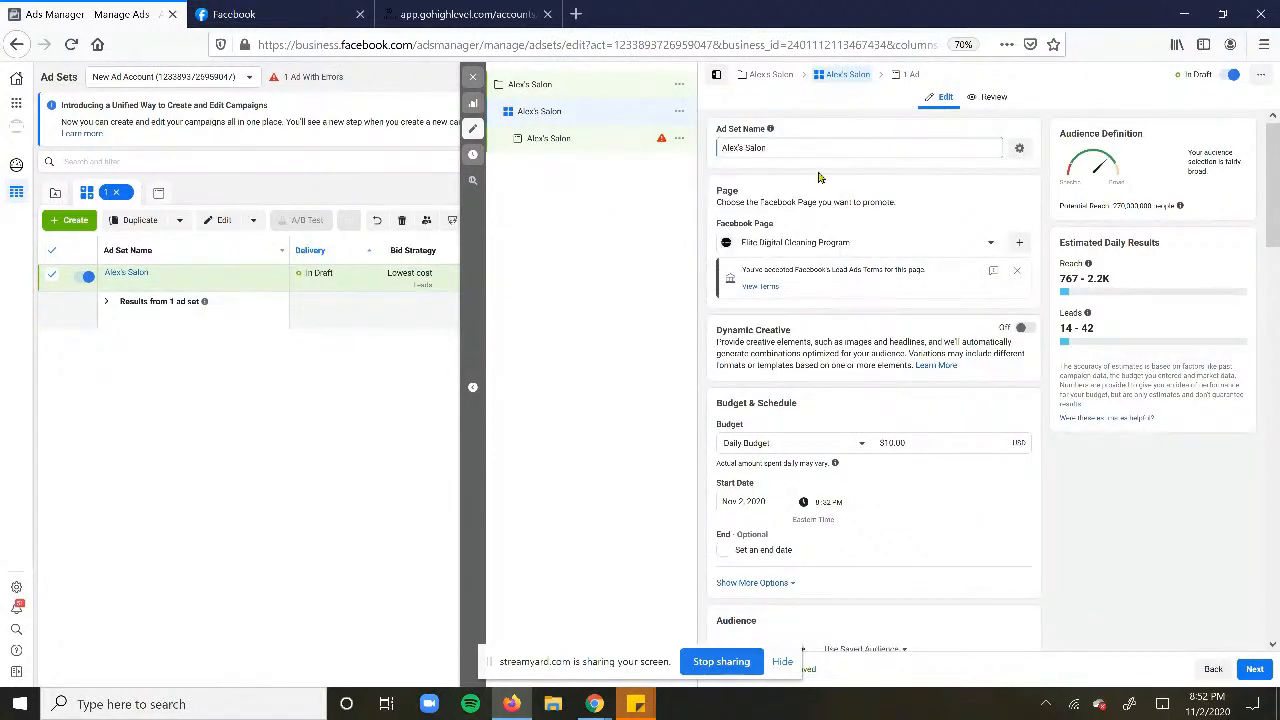
{"action": "left_click_drag", "start_coordinate": [812, 149], "coordinate": [579, 140]}
{"action": "type", "text": "Pic A"}
- Duplicate Pic A, name the copy Pic B, then open the ad under Pic A
{"action": "left_click", "coordinate": [681, 116]}
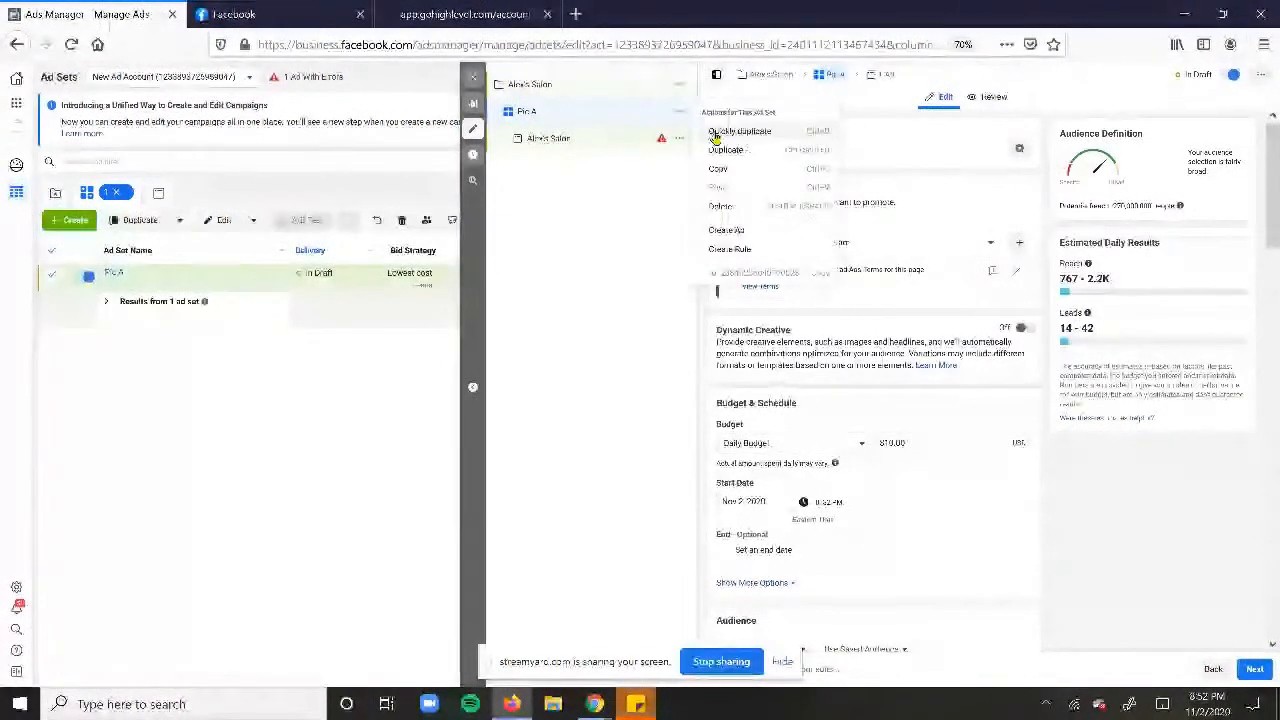
{"action": "left_click", "coordinate": [718, 131]}
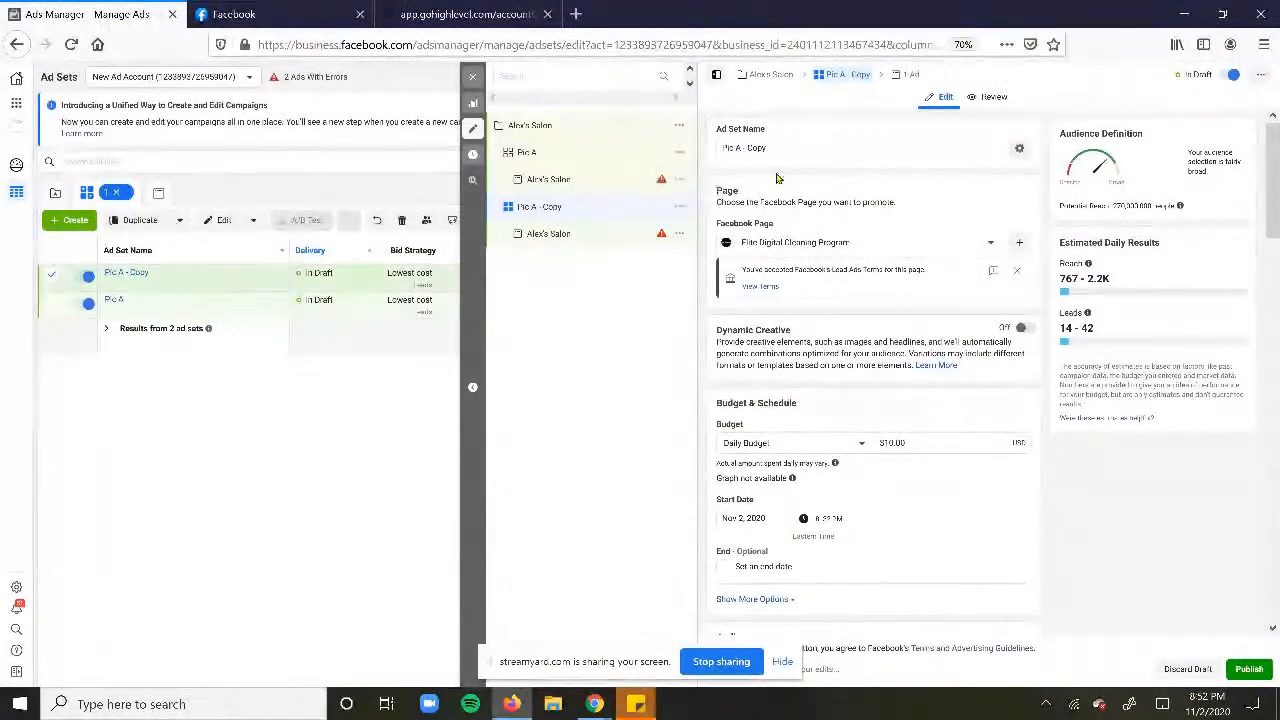
{"action": "left_click_drag", "start_coordinate": [780, 148], "coordinate": [726, 150]}
{"action": "type", "text": "Pic B"}
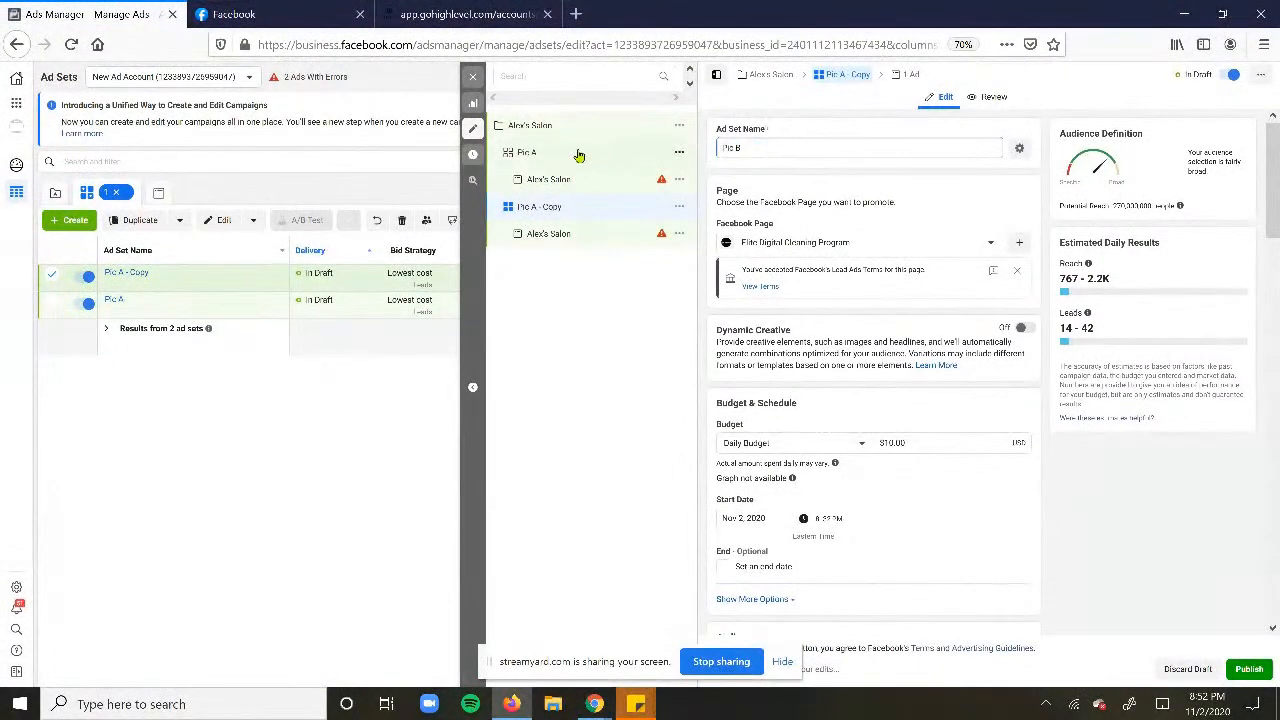
{"action": "left_click", "coordinate": [560, 179]}
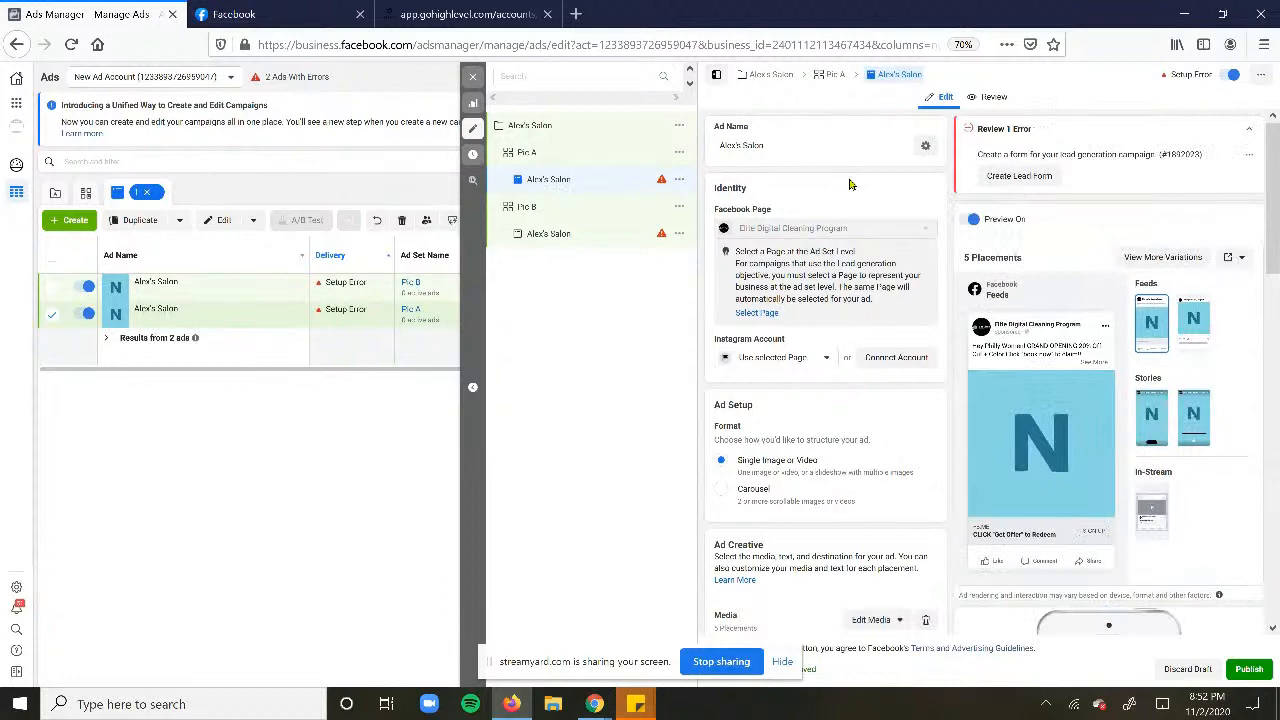
{"action": "scroll", "coordinate": [850, 185], "scroll_direction": "down", "scroll_amount": 10}
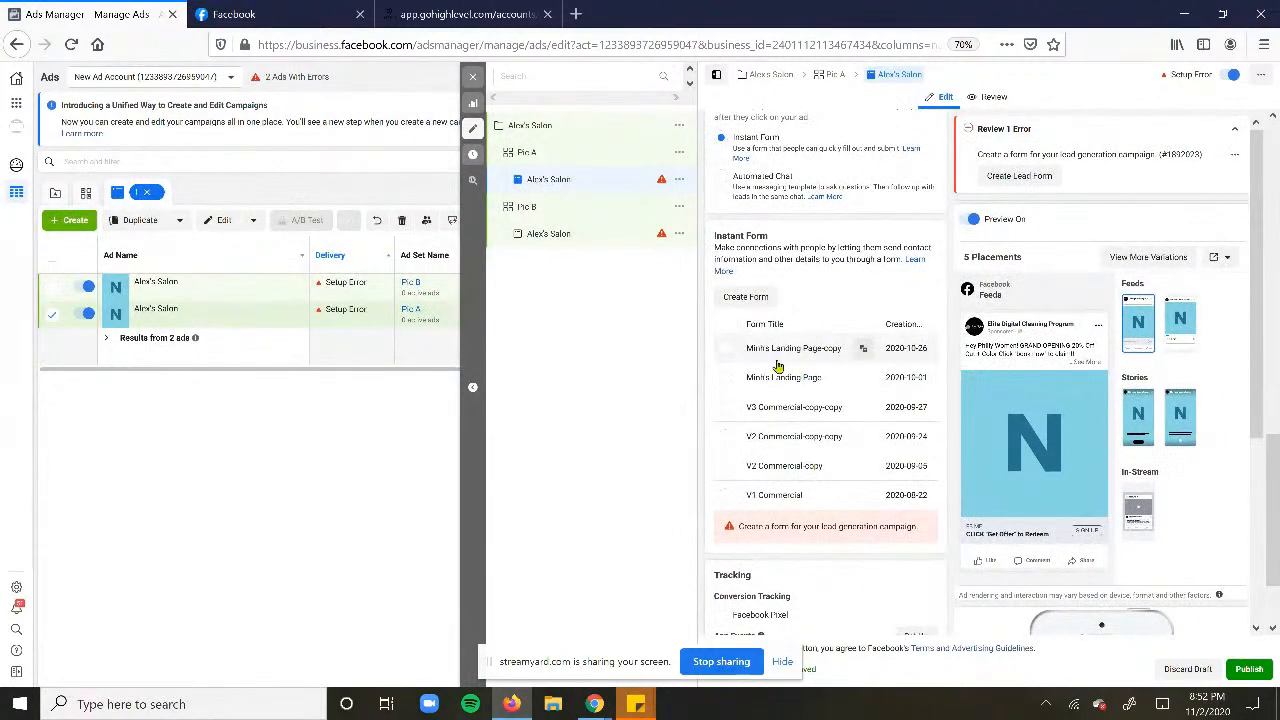
- Discard a blank new instant form and duplicate V3 Commercial-copy-copy into a new copy, V3 Commercial-copy-copy-copy
{"action": "left_click", "coordinate": [750, 298]}
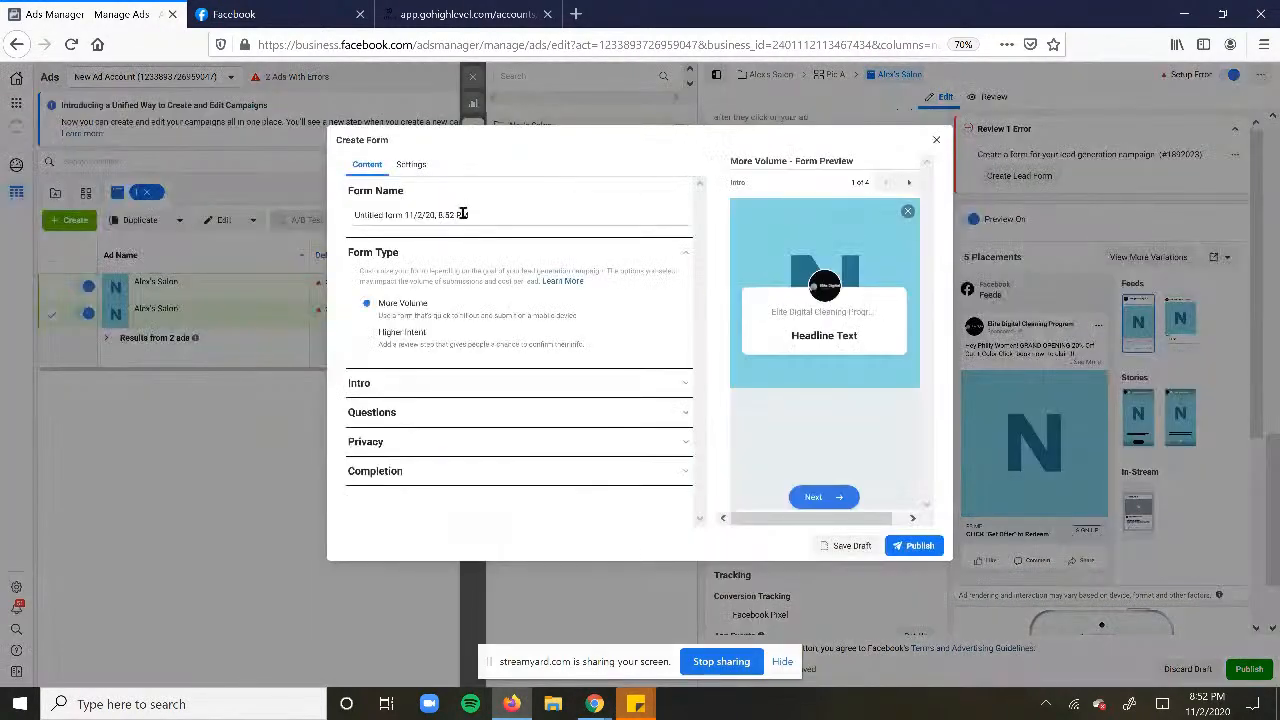
{"action": "left_click", "coordinate": [935, 140]}
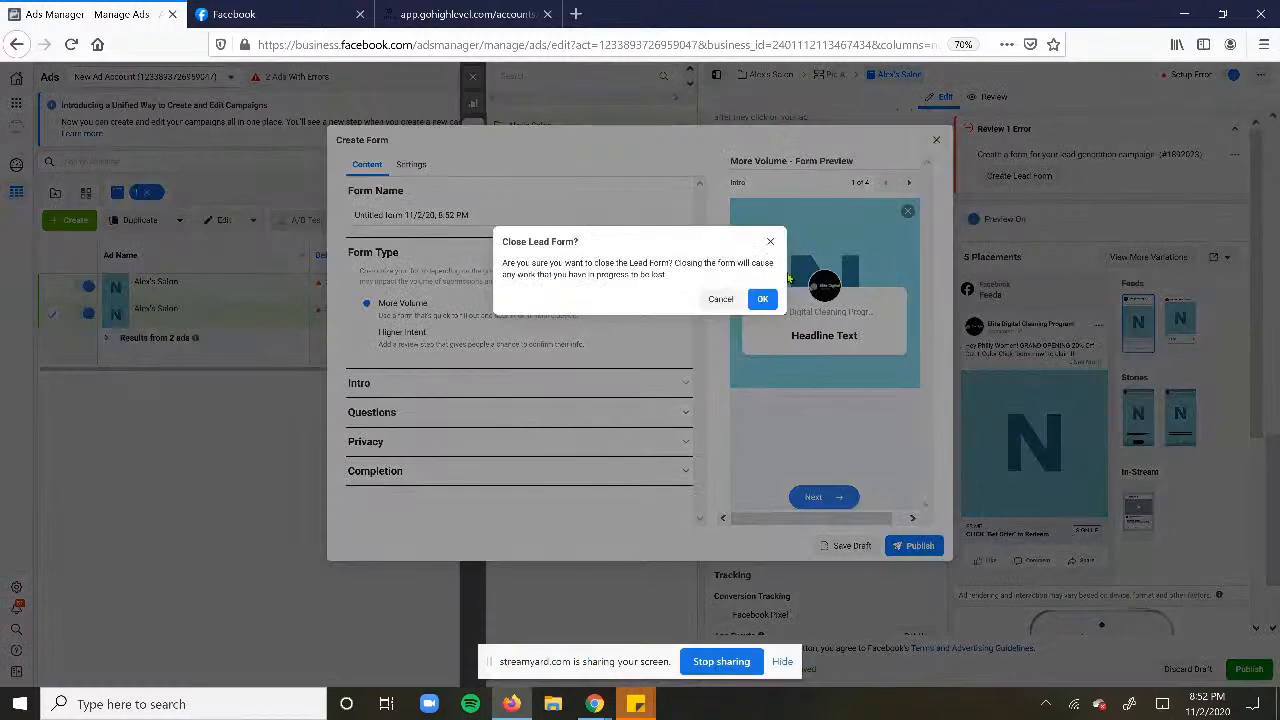
{"action": "left_click", "coordinate": [717, 306]}
{"action": "left_click", "coordinate": [935, 140]}
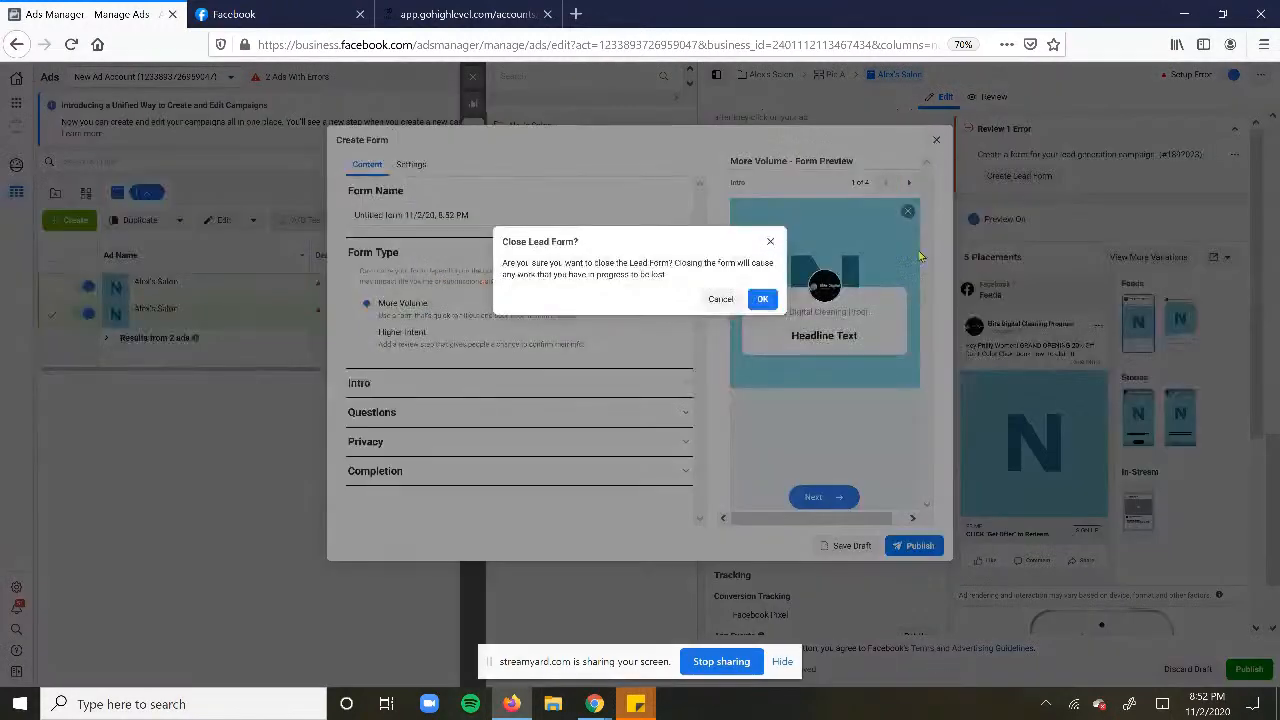
{"action": "left_click", "coordinate": [763, 300]}
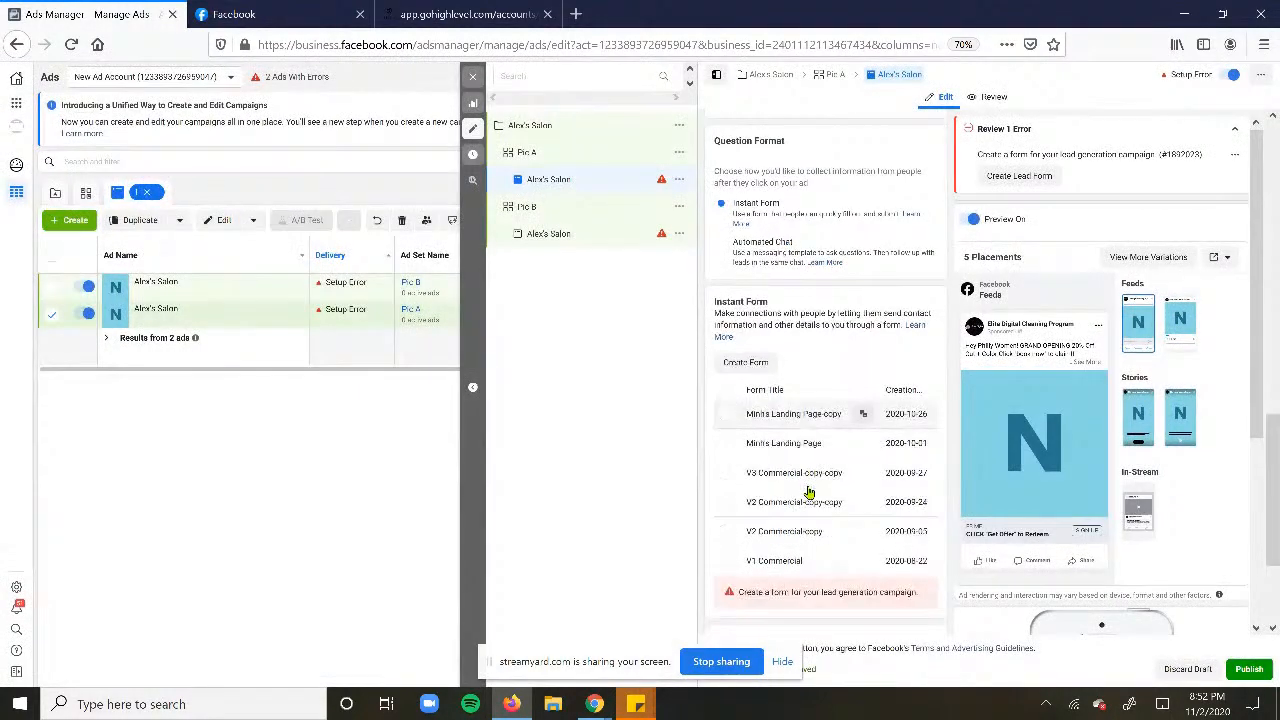
{"action": "scroll", "coordinate": [815, 480], "scroll_direction": "down", "scroll_amount": 2}
{"action": "left_click", "coordinate": [862, 364]}
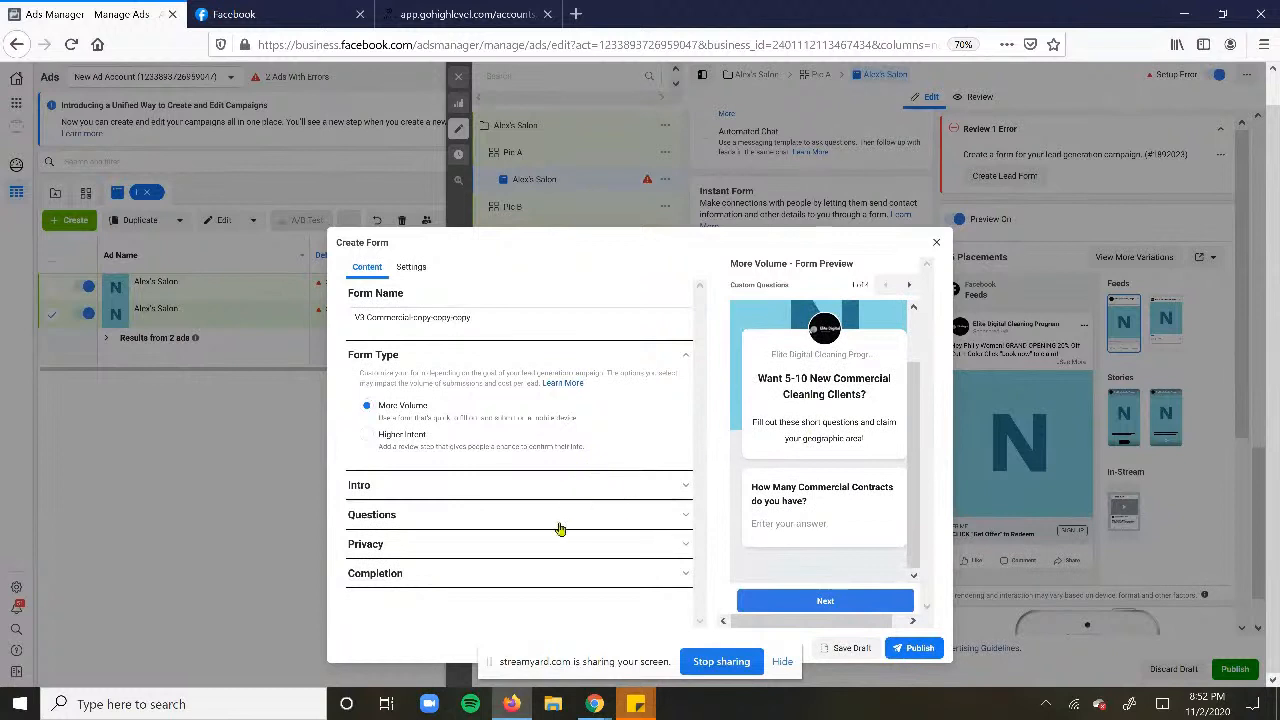
- Expand and look through the copied form's intro settings
{"action": "left_click", "coordinate": [492, 483]}
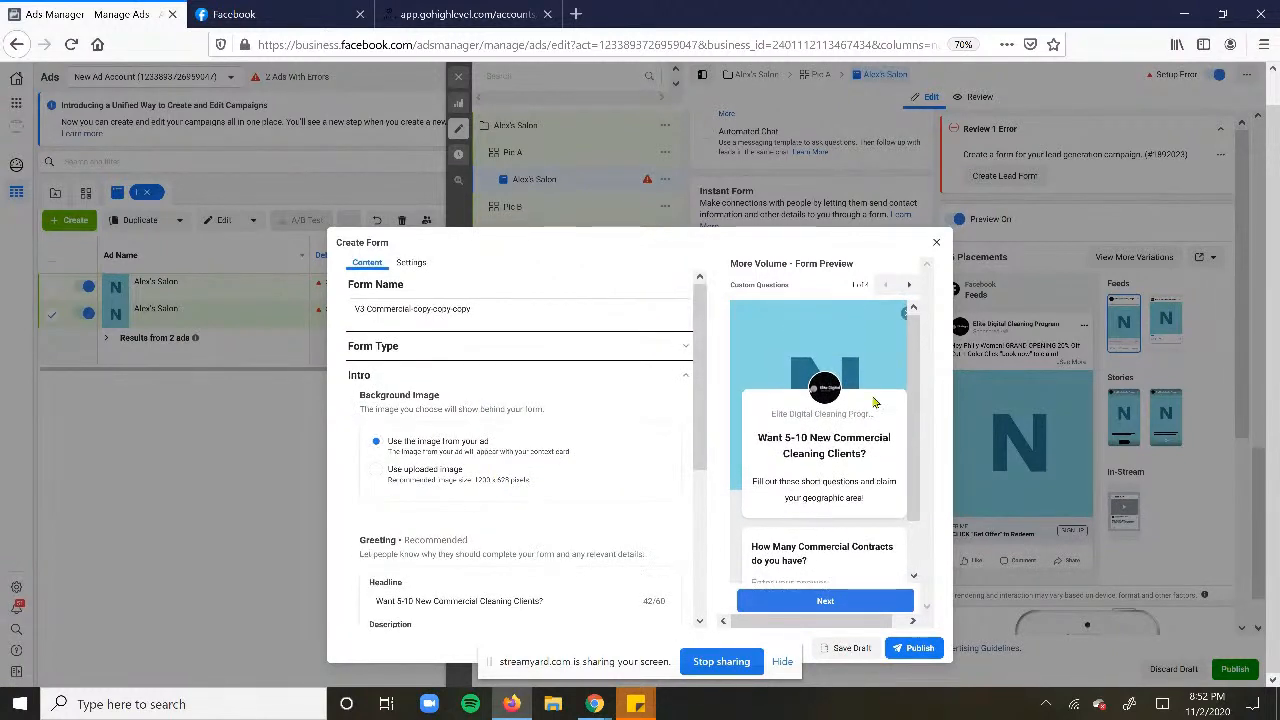
{"action": "left_click_drag", "start_coordinate": [916, 340], "coordinate": [925, 487]}
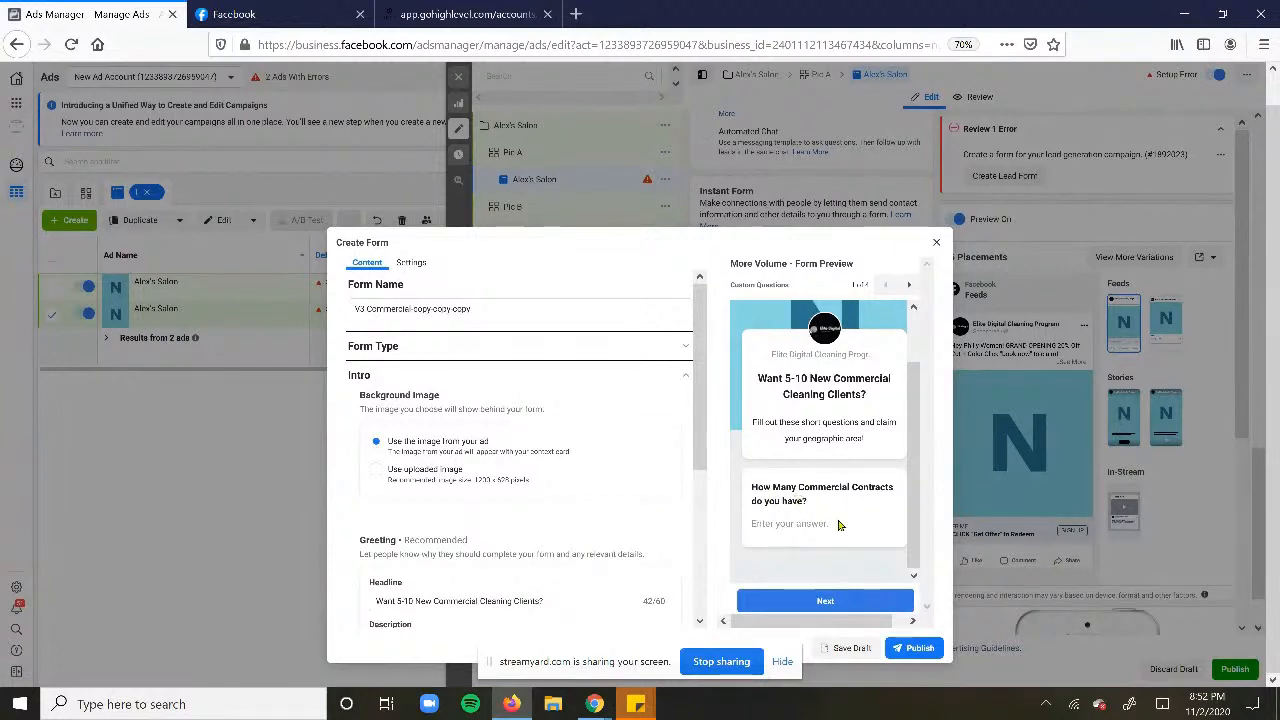
{"action": "scroll", "coordinate": [479, 494], "scroll_direction": "down", "scroll_amount": 5}
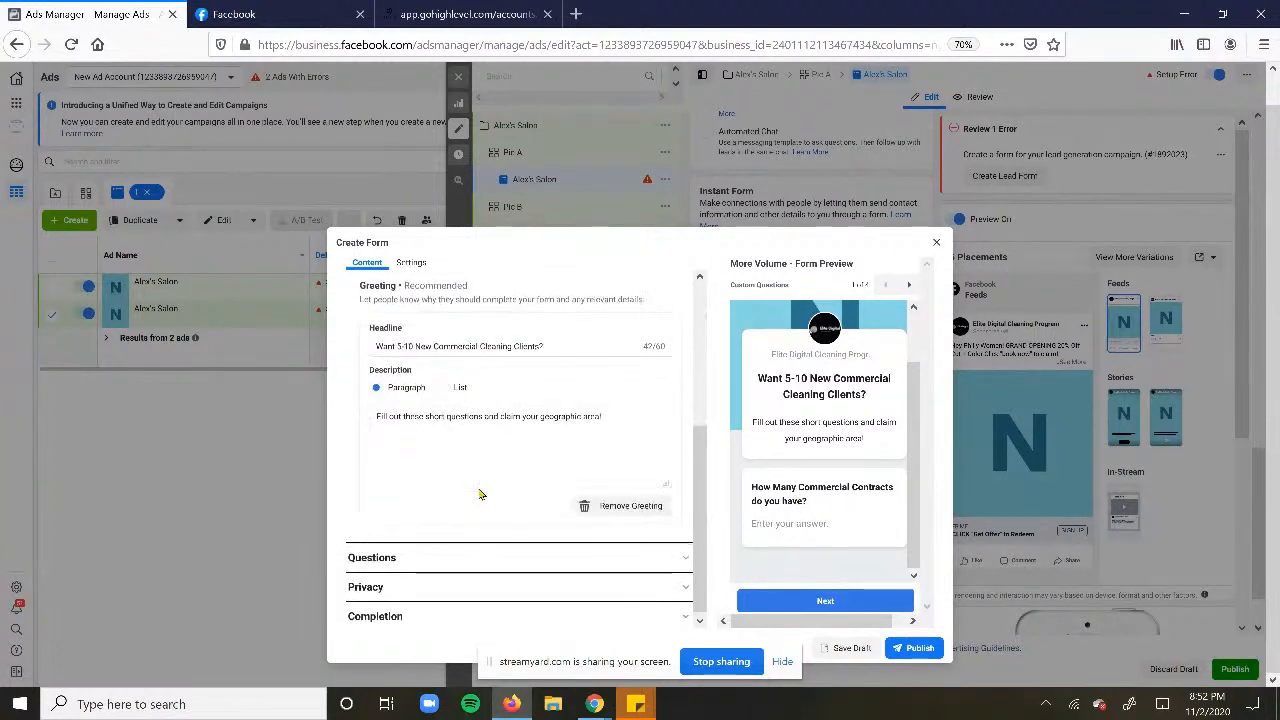
- Review the commercial-contracts question, prefilled name, phone and email fields, and privacy policy link
{"action": "left_click", "coordinate": [414, 558]}
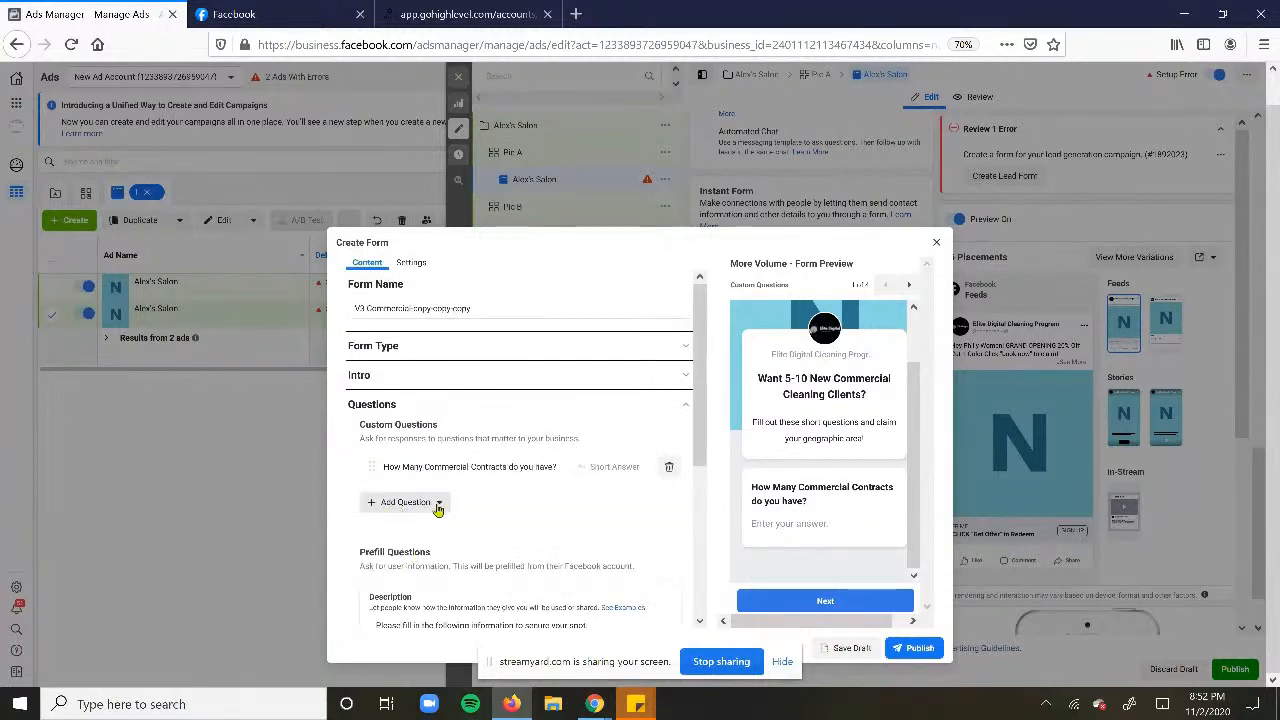
{"action": "scroll", "coordinate": [437, 510], "scroll_direction": "down", "scroll_amount": 2}
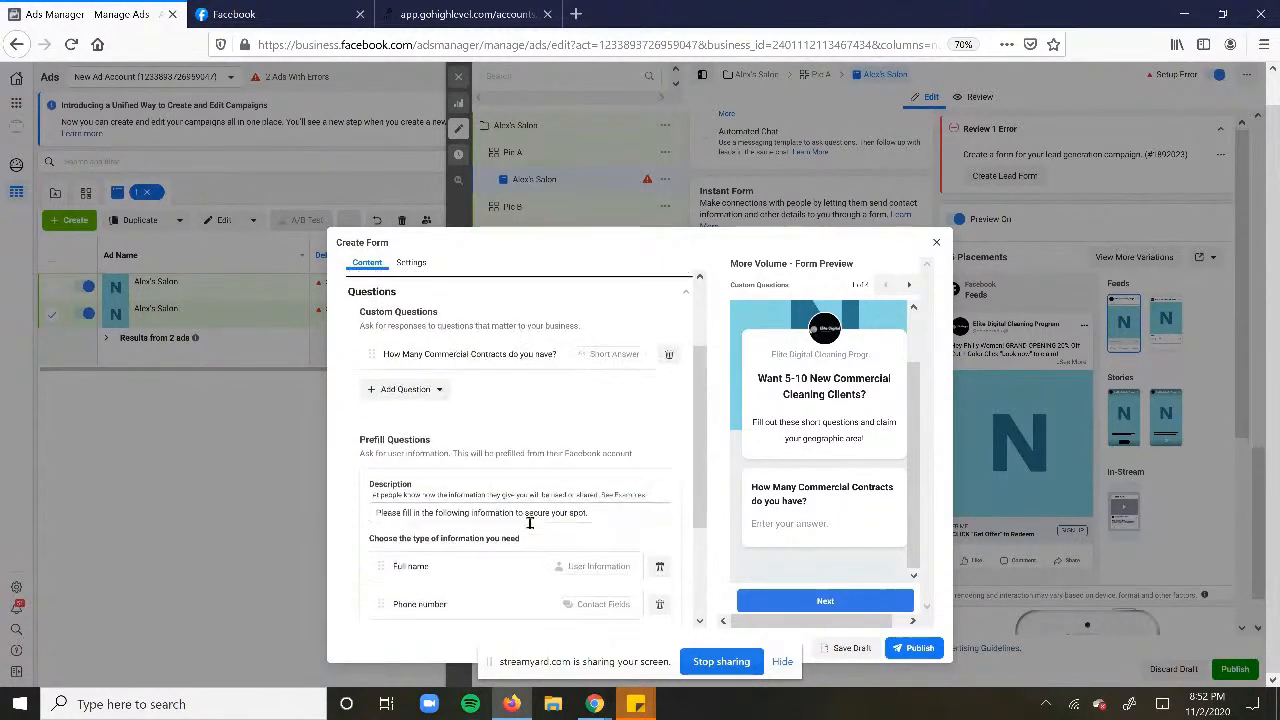
{"action": "scroll", "coordinate": [530, 522], "scroll_direction": "down", "scroll_amount": 3}
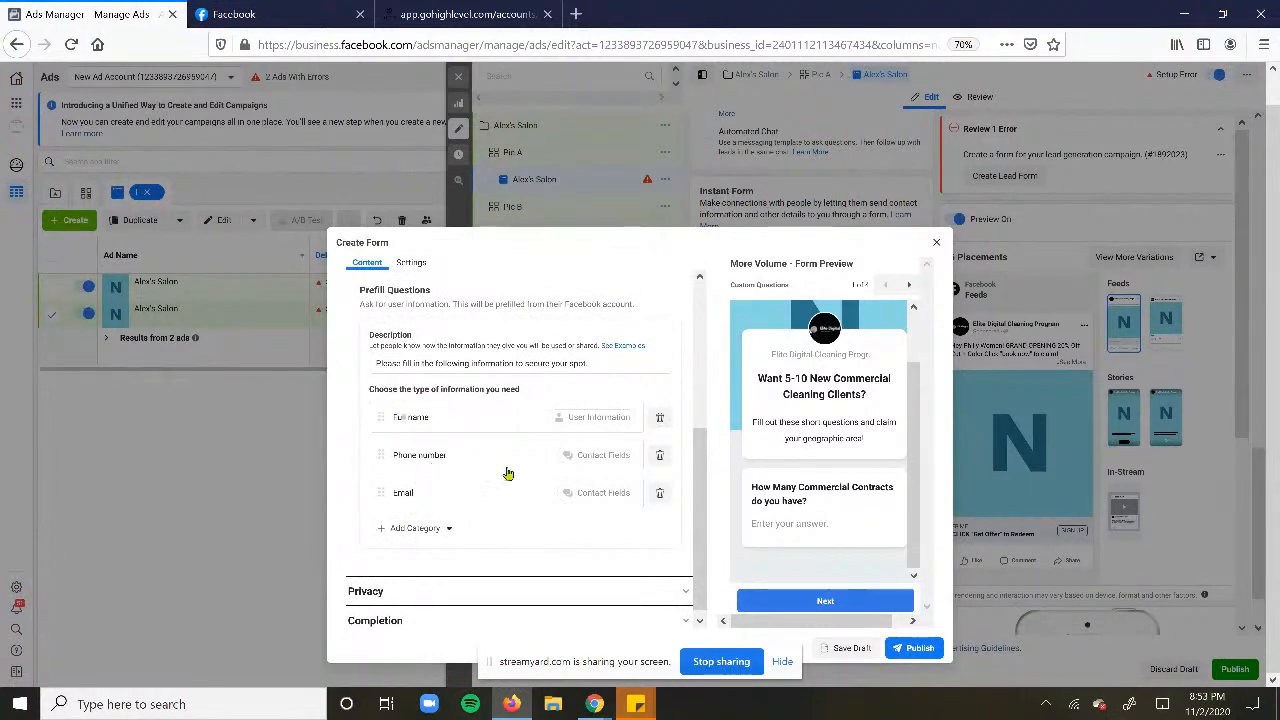
{"action": "scroll", "coordinate": [455, 528], "scroll_direction": "down", "scroll_amount": 1}
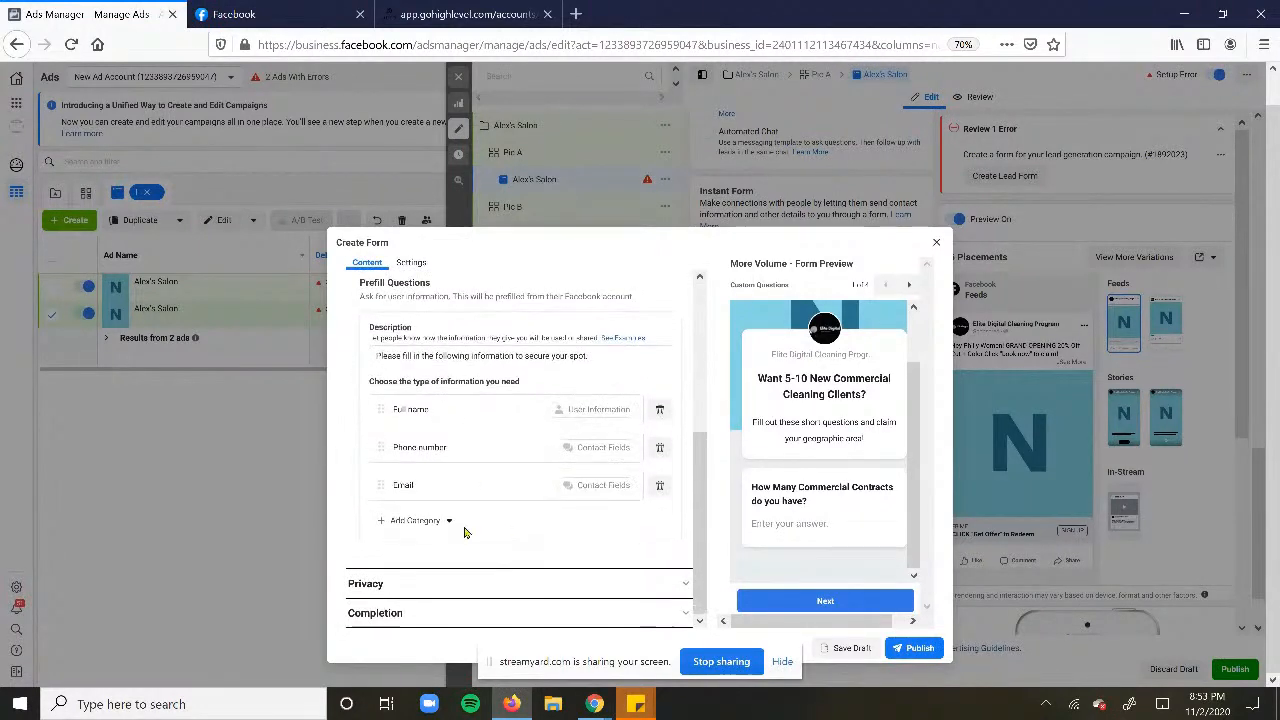
{"action": "left_click", "coordinate": [423, 592]}
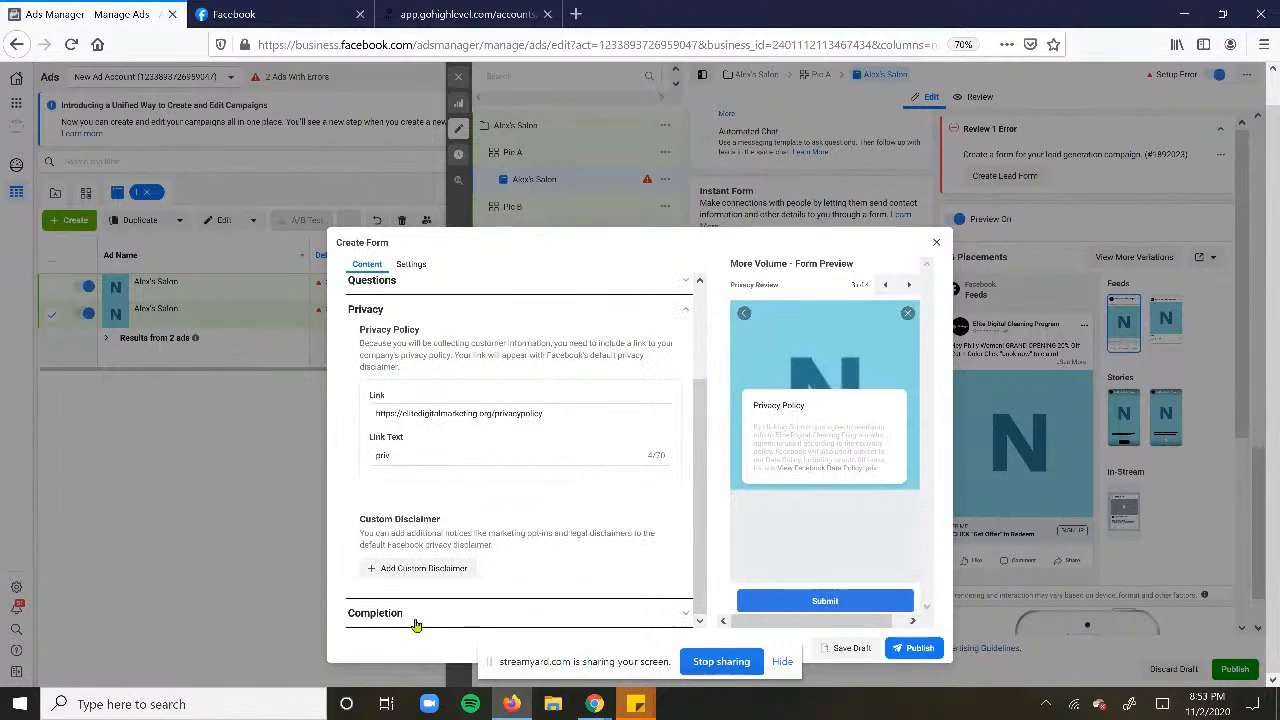
{"action": "left_click", "coordinate": [416, 620]}
- Check the 'Click HERE to Book Time!' completion message, recheck questions and privacy, then request closing the form
{"action": "scroll", "coordinate": [480, 531], "scroll_direction": "down", "scroll_amount": 3}
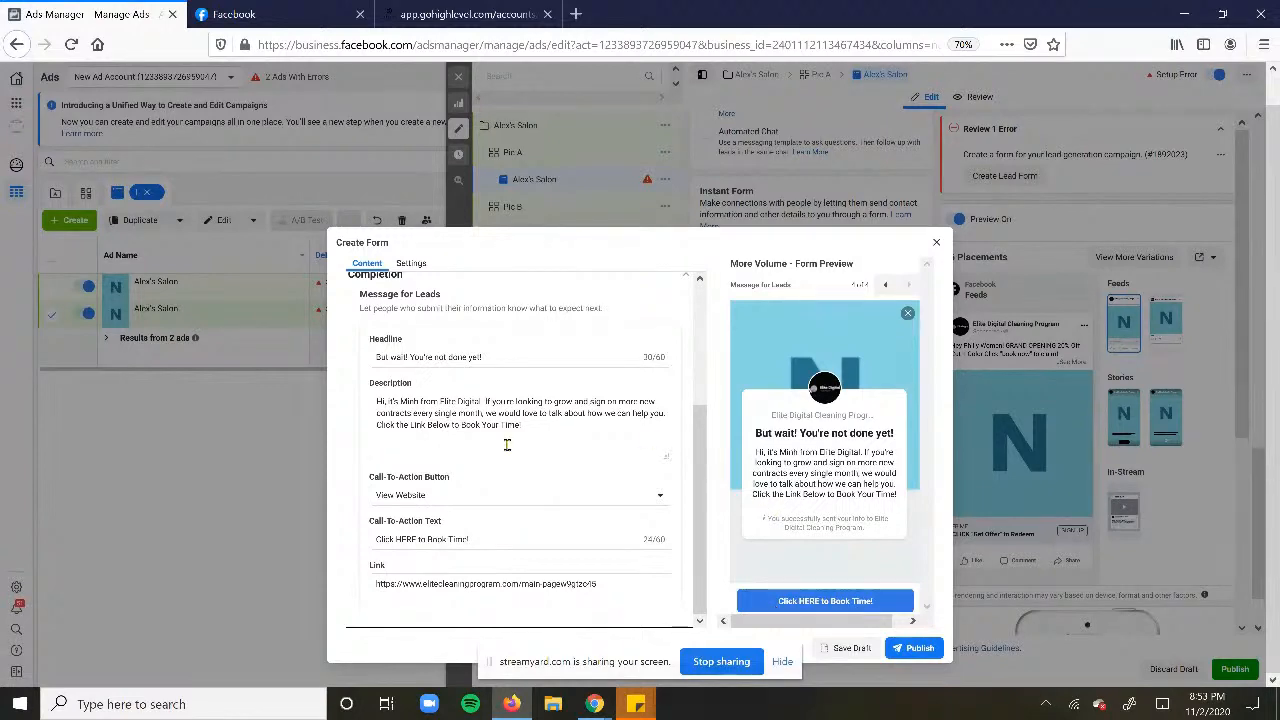
{"action": "scroll", "coordinate": [509, 445], "scroll_direction": "up", "scroll_amount": 5}
{"action": "left_click", "coordinate": [417, 406]}
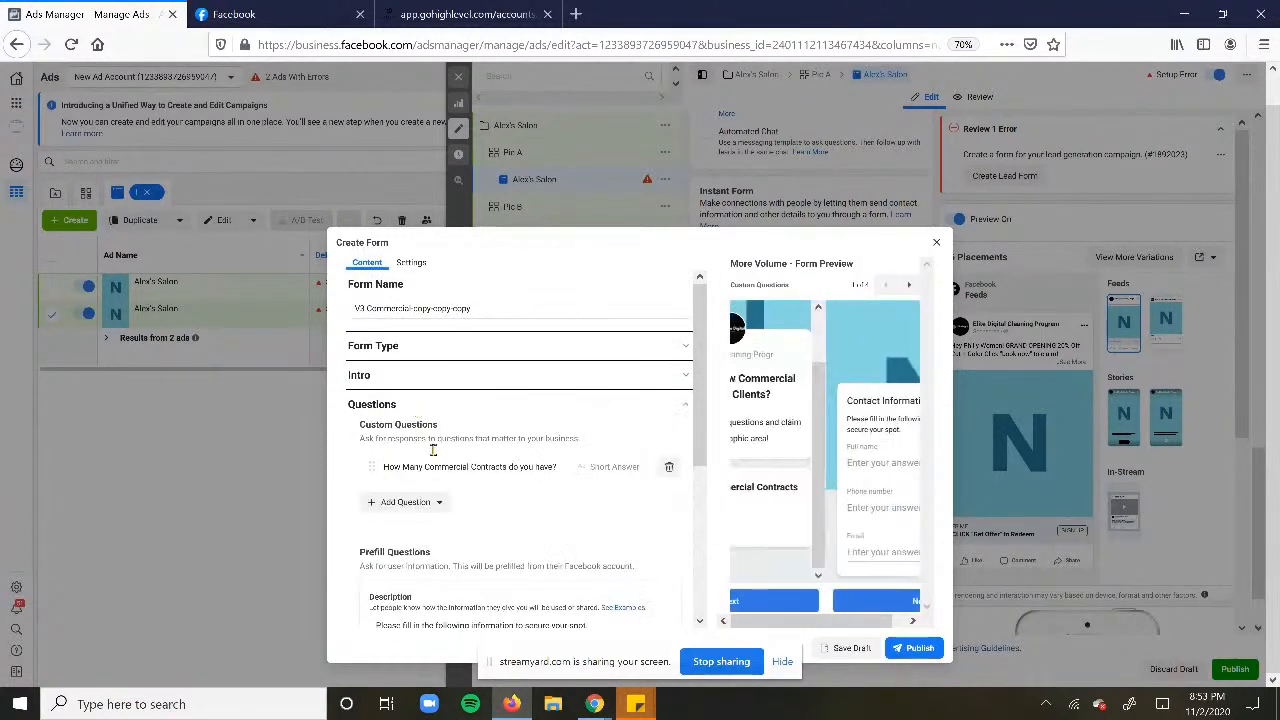
{"action": "scroll", "coordinate": [443, 481], "scroll_direction": "down", "scroll_amount": 5}
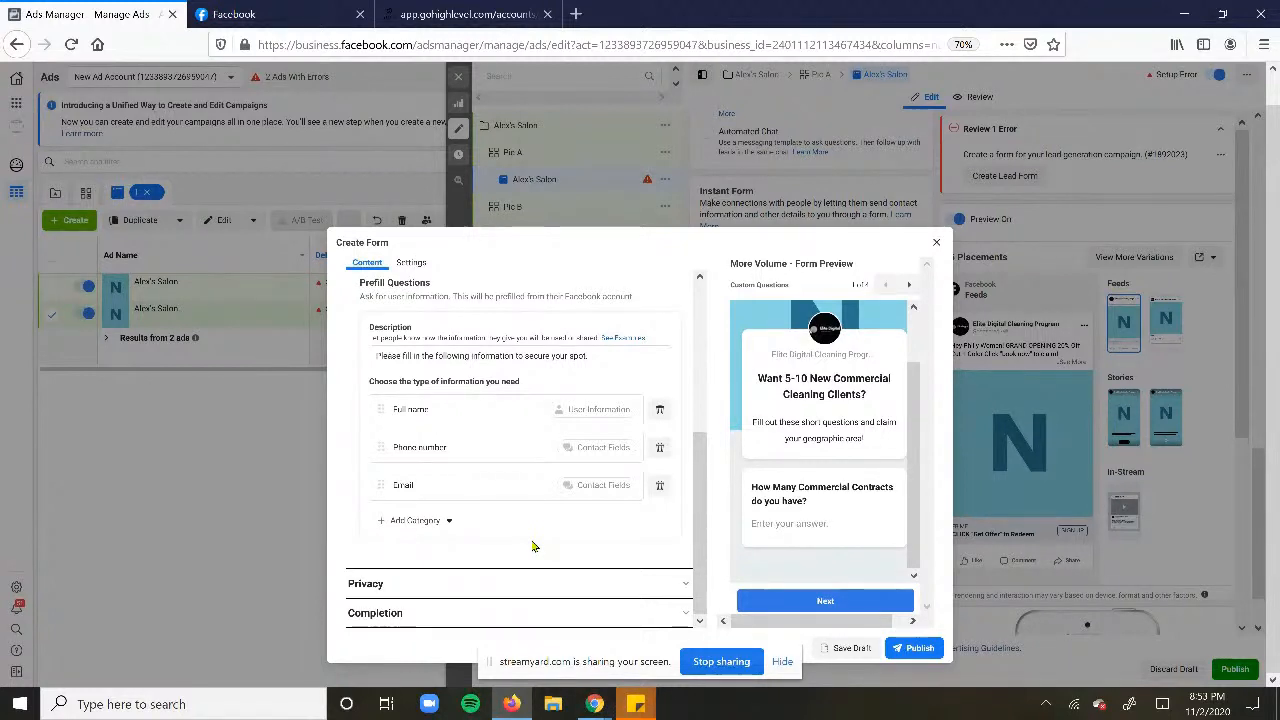
{"action": "left_click", "coordinate": [466, 583]}
{"action": "left_click", "coordinate": [430, 612]}
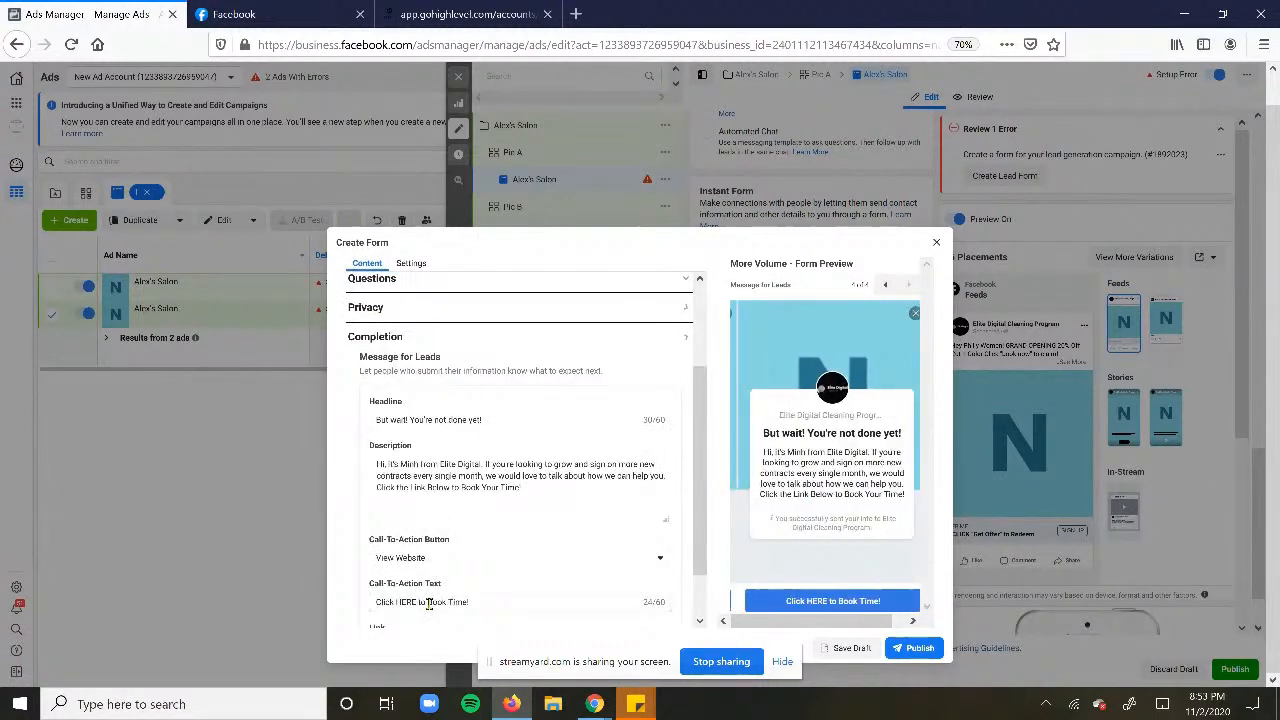
{"action": "scroll", "coordinate": [553, 437], "scroll_direction": "down", "scroll_amount": 2}
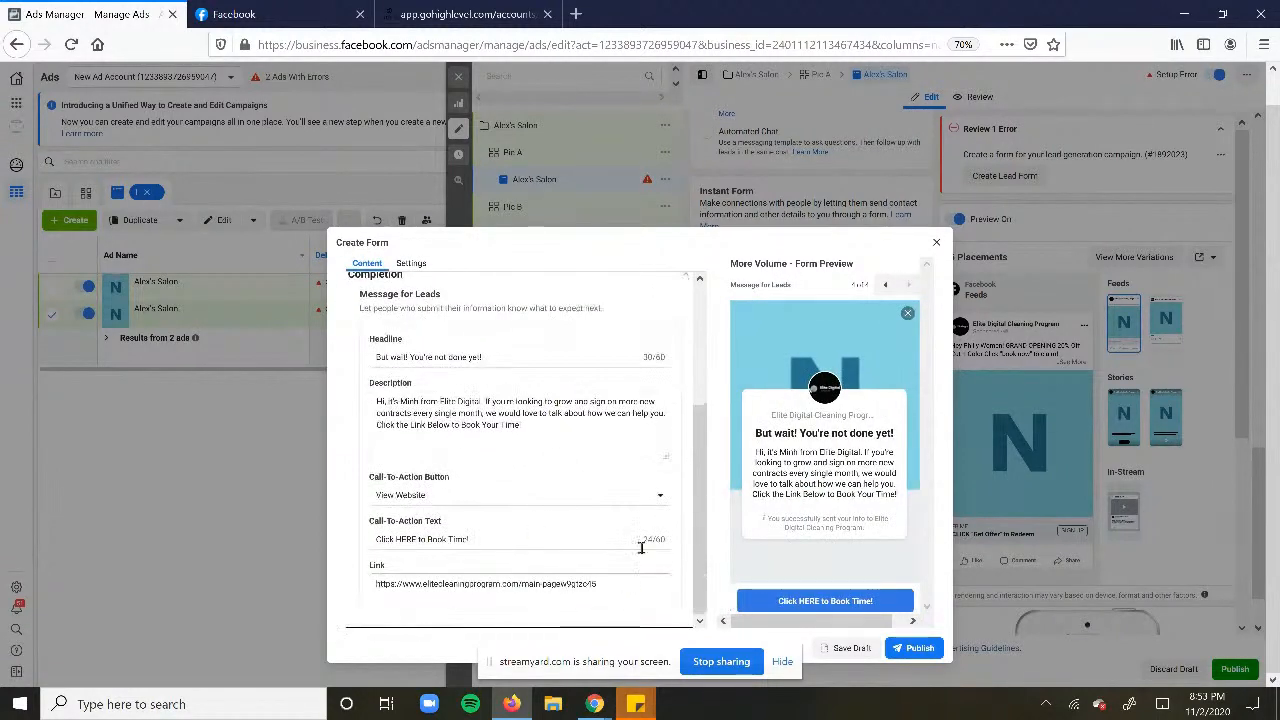
{"action": "left_click", "coordinate": [936, 244]}
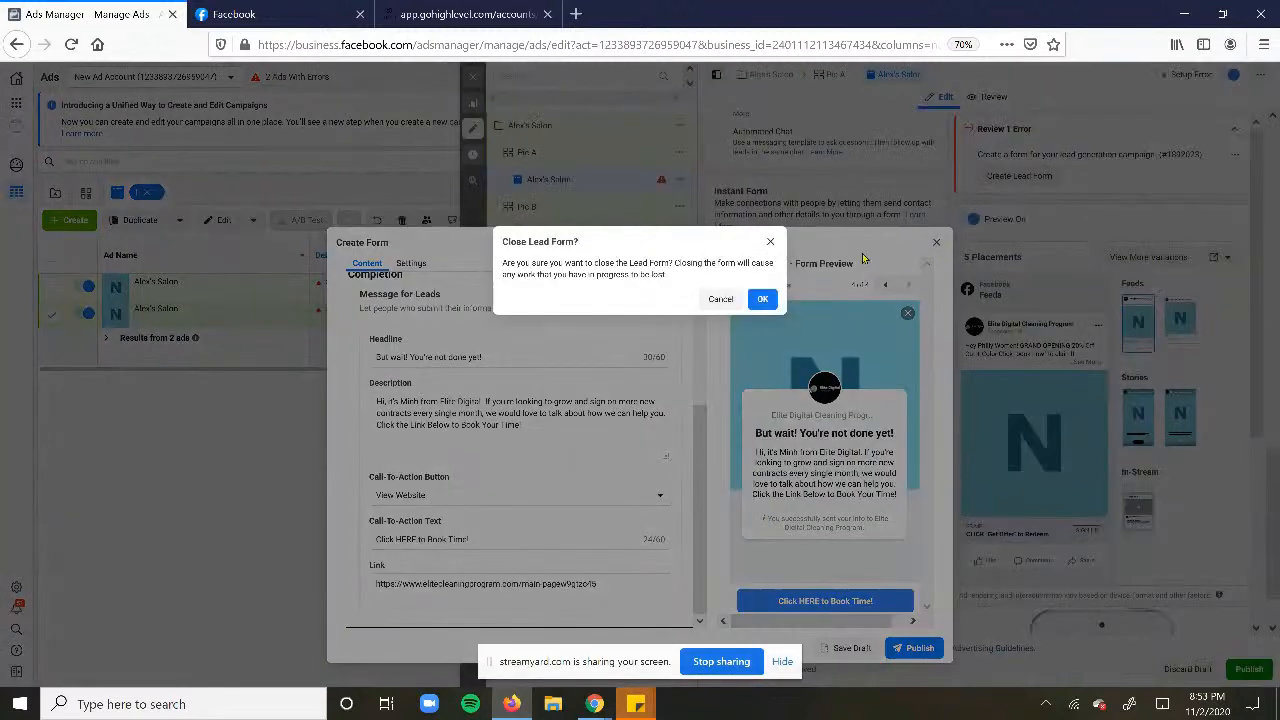
- Confirm discarding the copied form, scroll down to Tracking, and un-maximize the Firefox window
{"action": "left_click", "coordinate": [765, 299]}
{"action": "scroll", "coordinate": [868, 404], "scroll_direction": "down", "scroll_amount": 3}
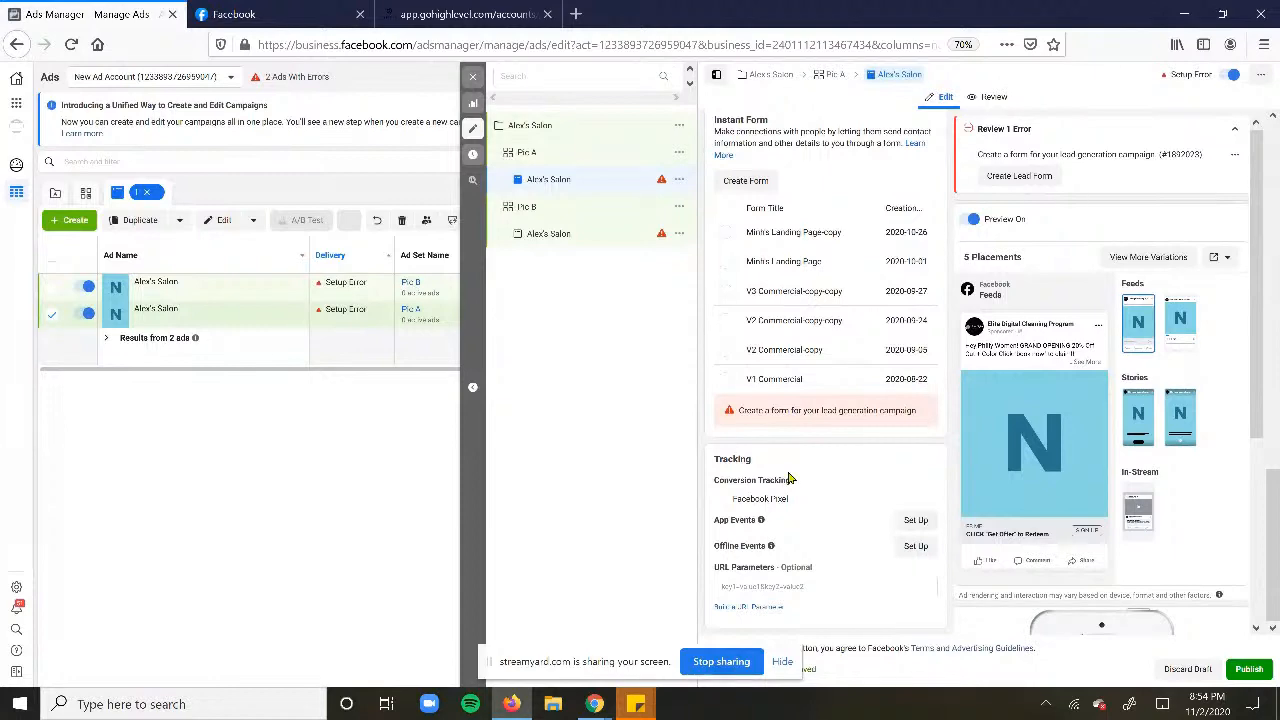
{"action": "double_click", "coordinate": [781, 7]}
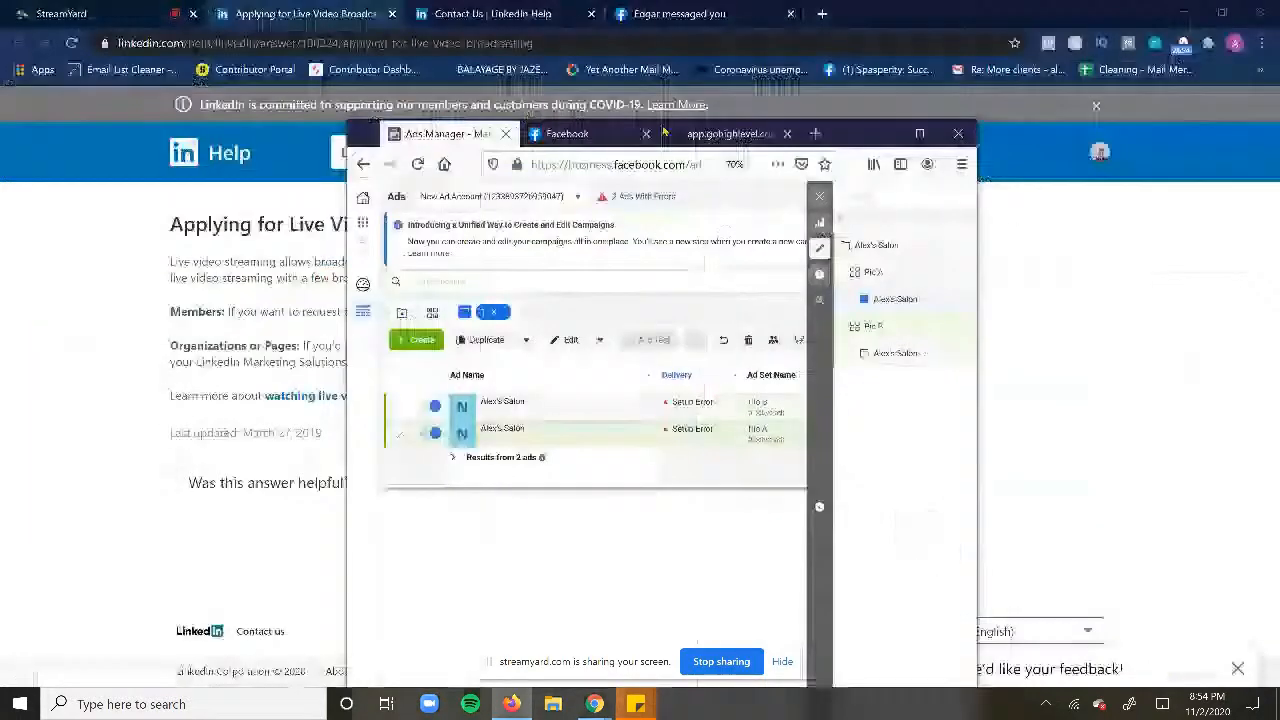